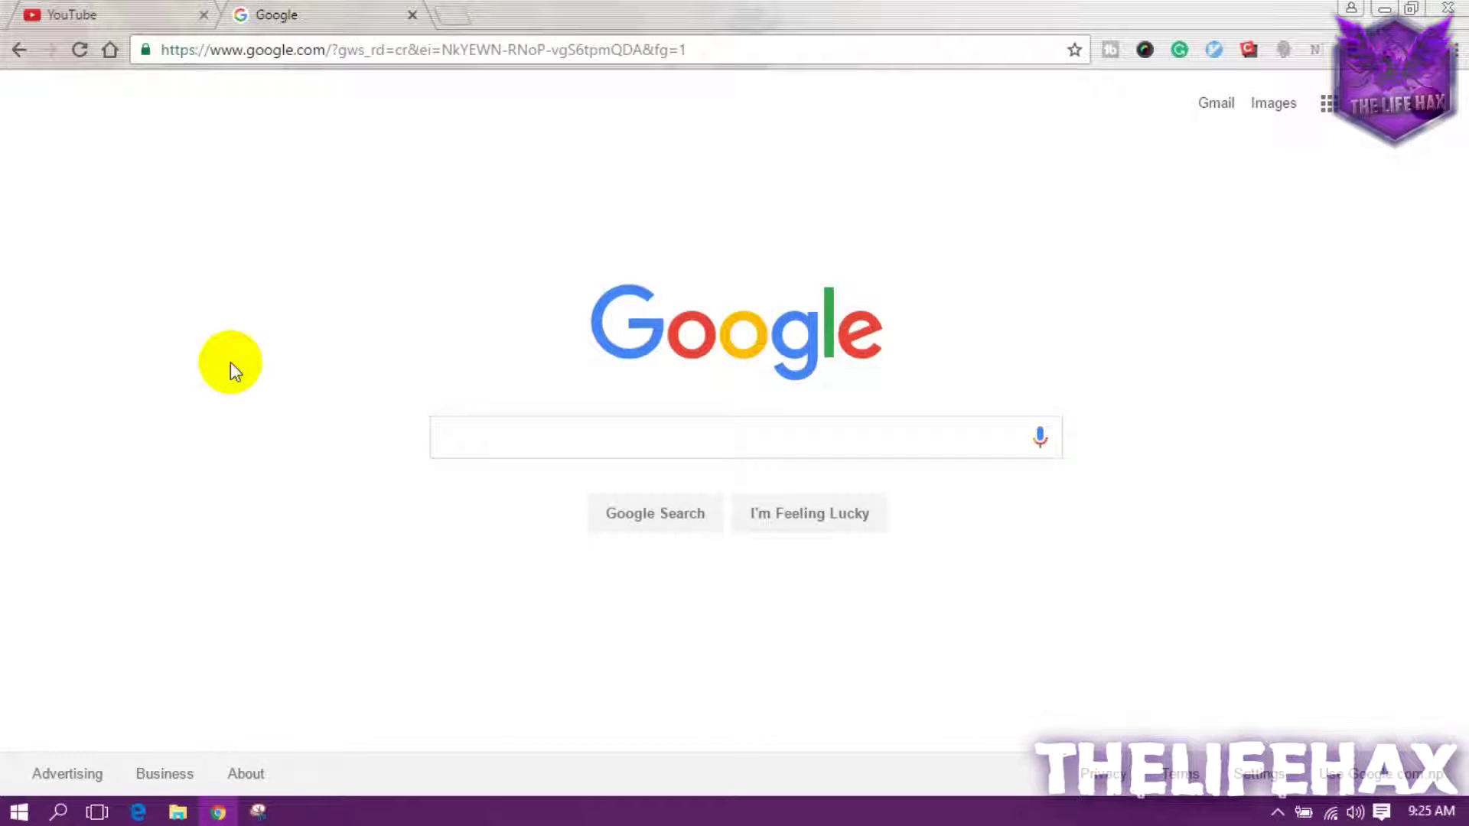
Place the cursor in the empty Google homepage search box
left_click(468, 441)
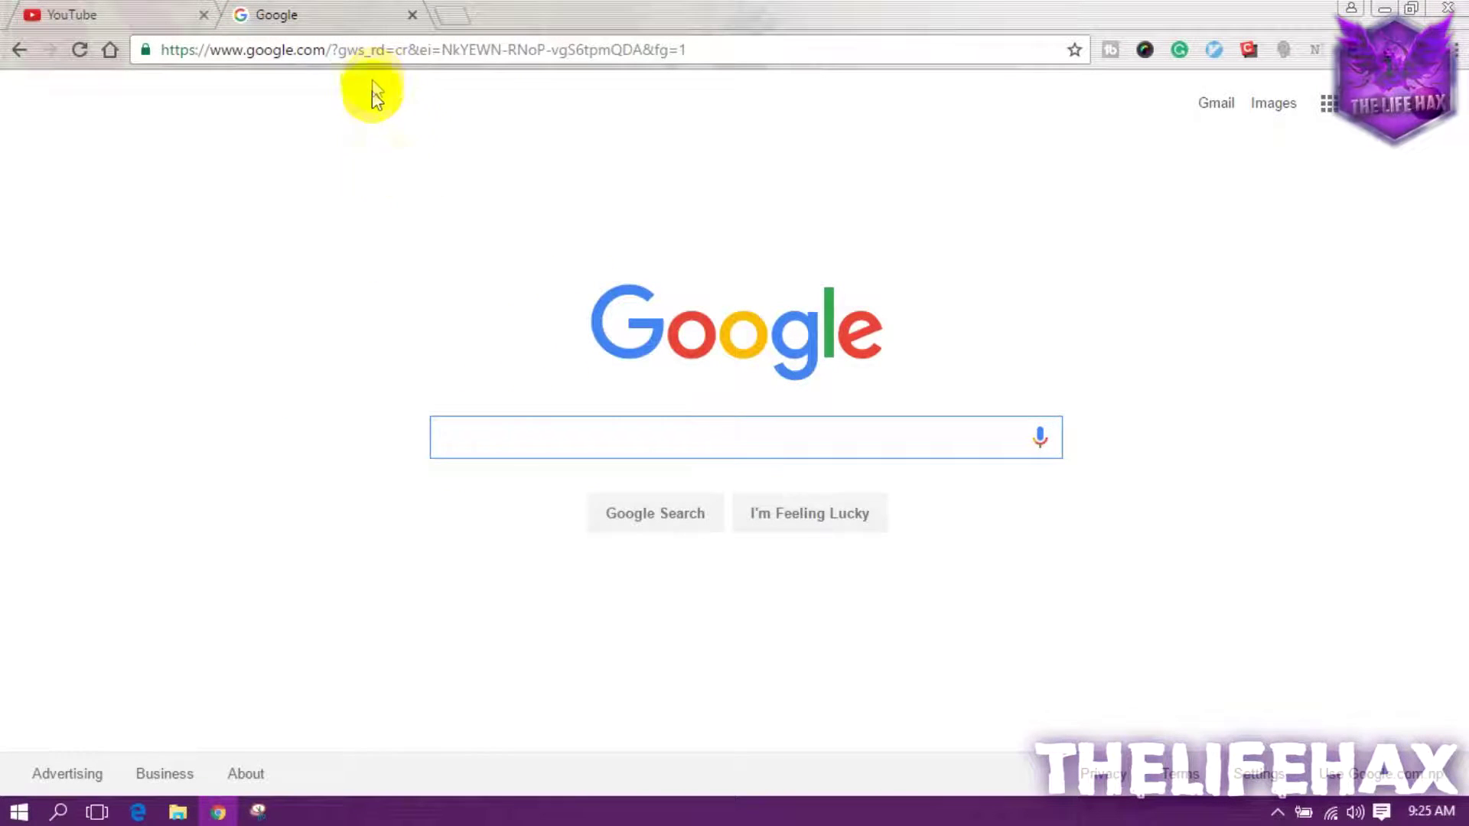
Search Google for 'google keyword planner tool'
type("google")
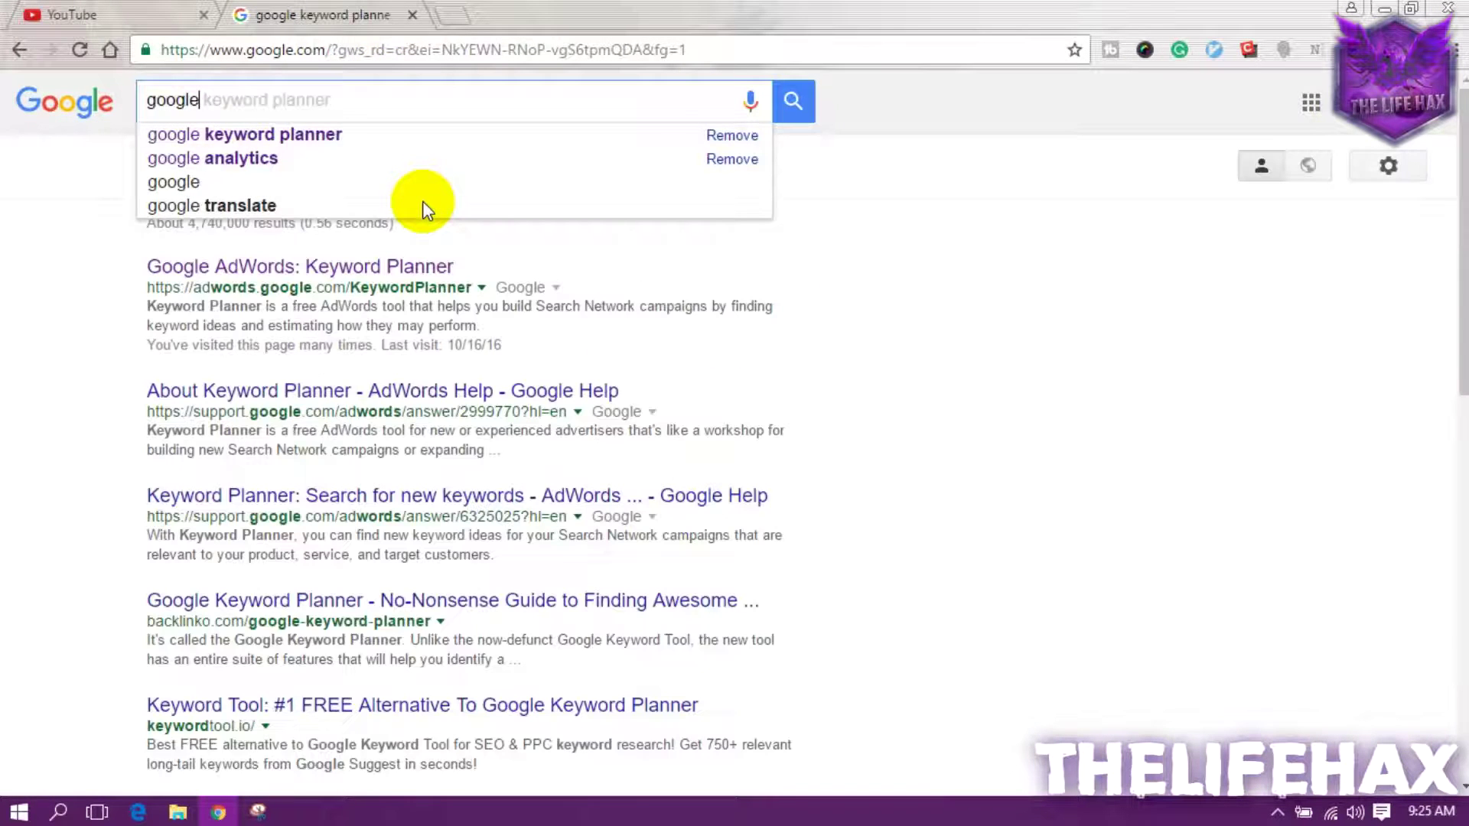
key("Tab")
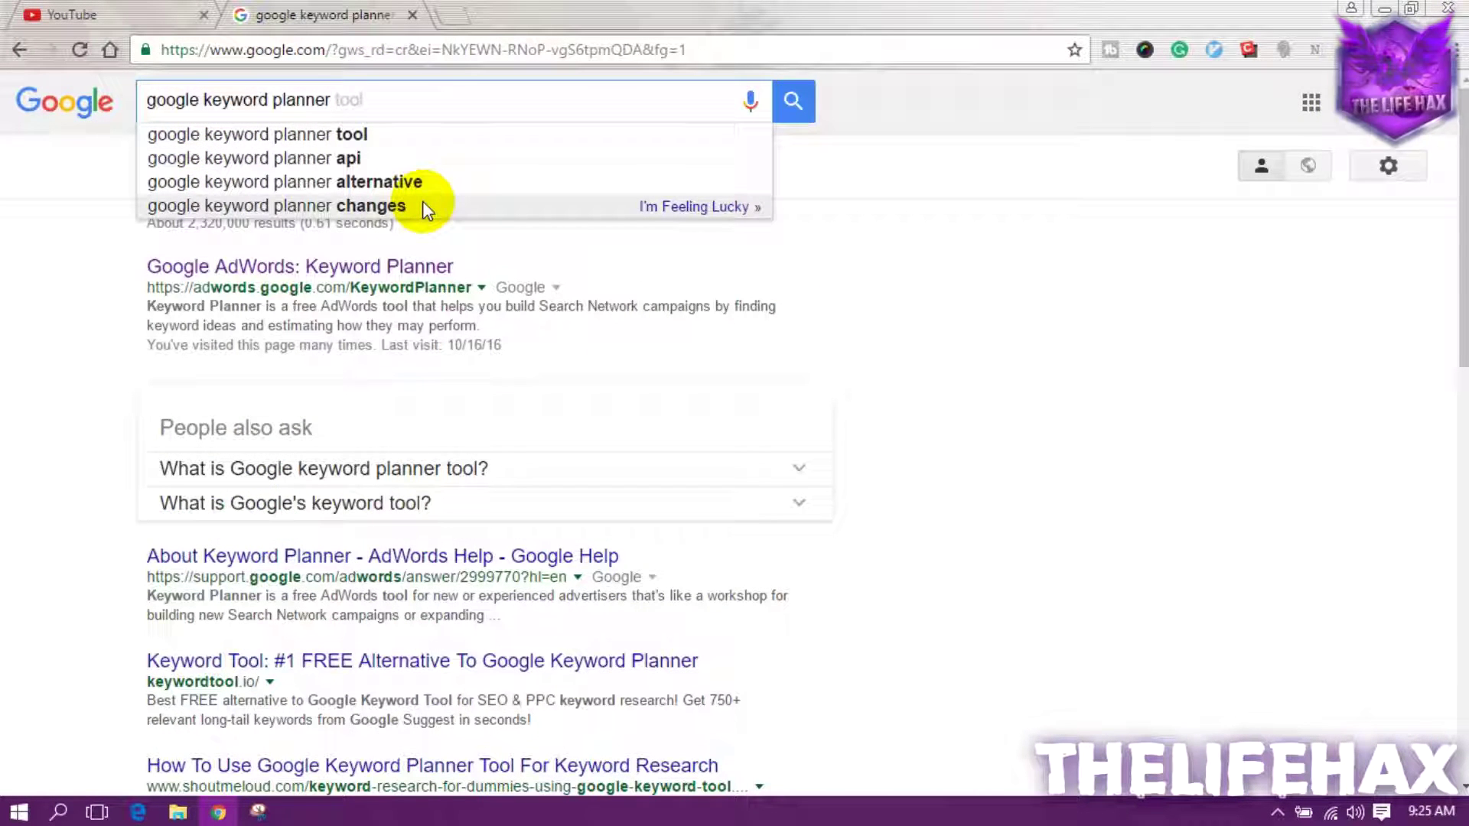
left_click(451, 135)
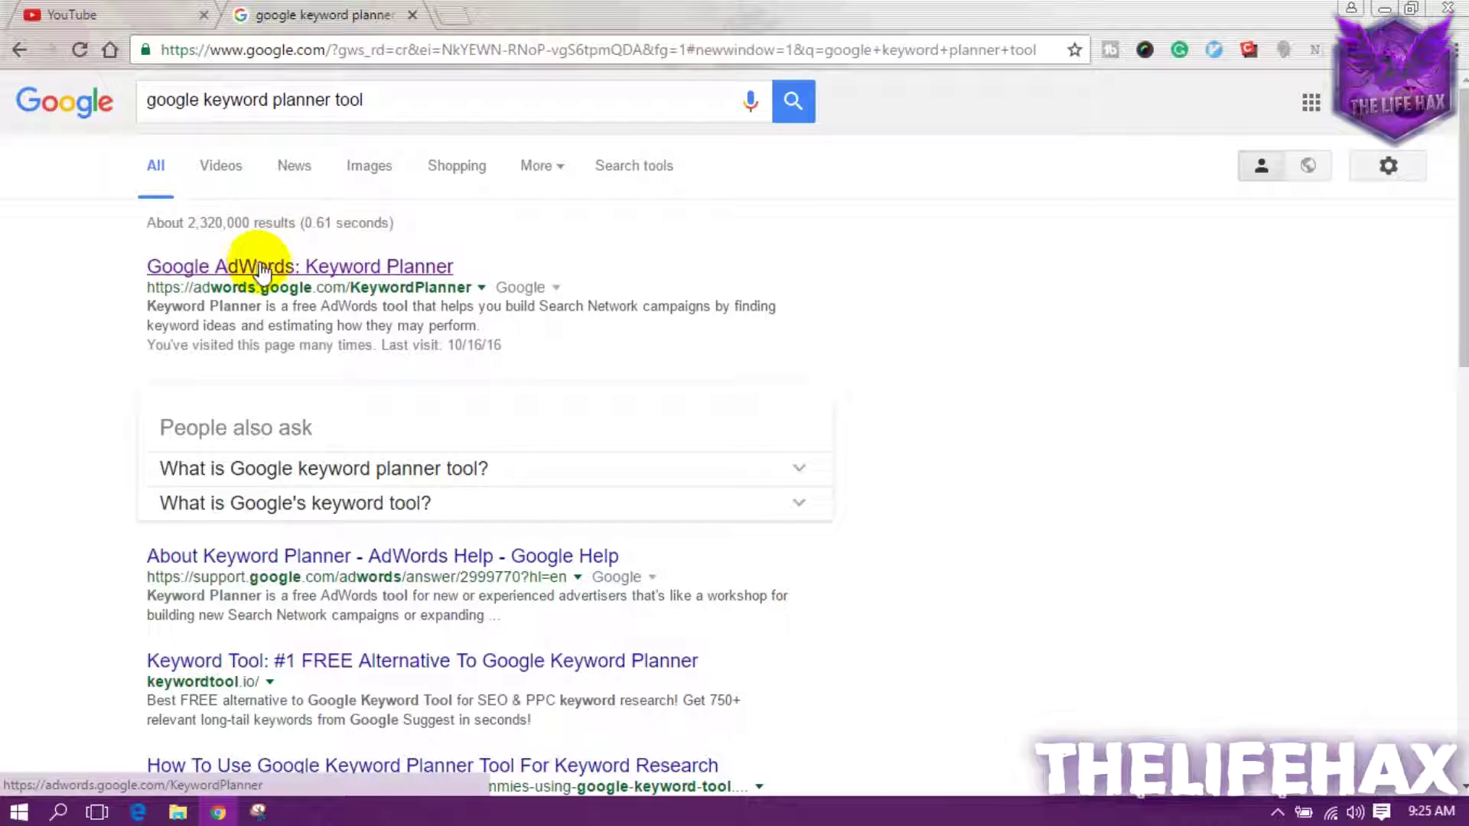
Open the first Keyword Planner result in a new tab and switch to it
right_click(334, 270)
left_click(375, 280)
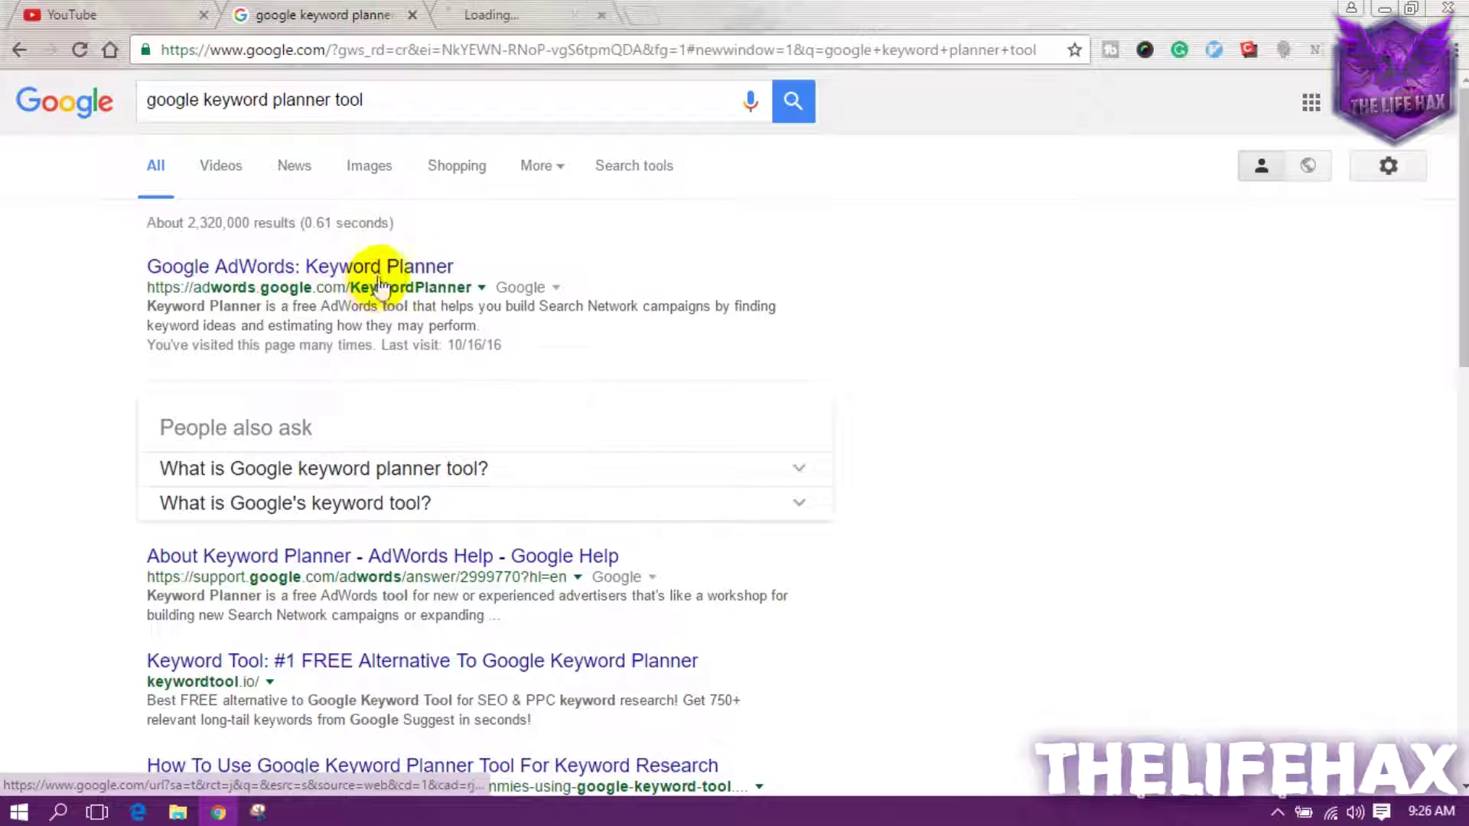
left_click(483, 10)
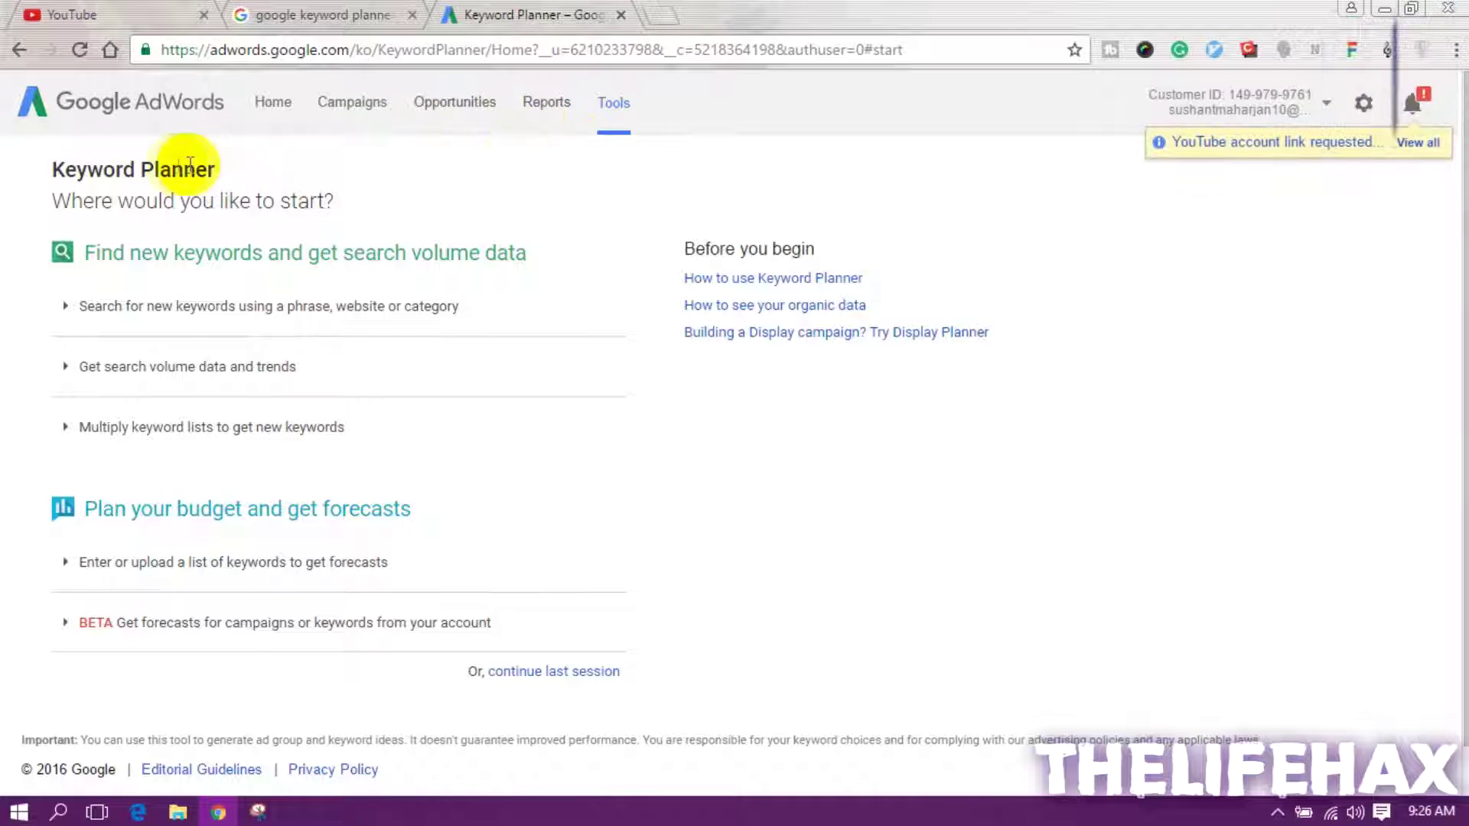
left_click(612, 104)
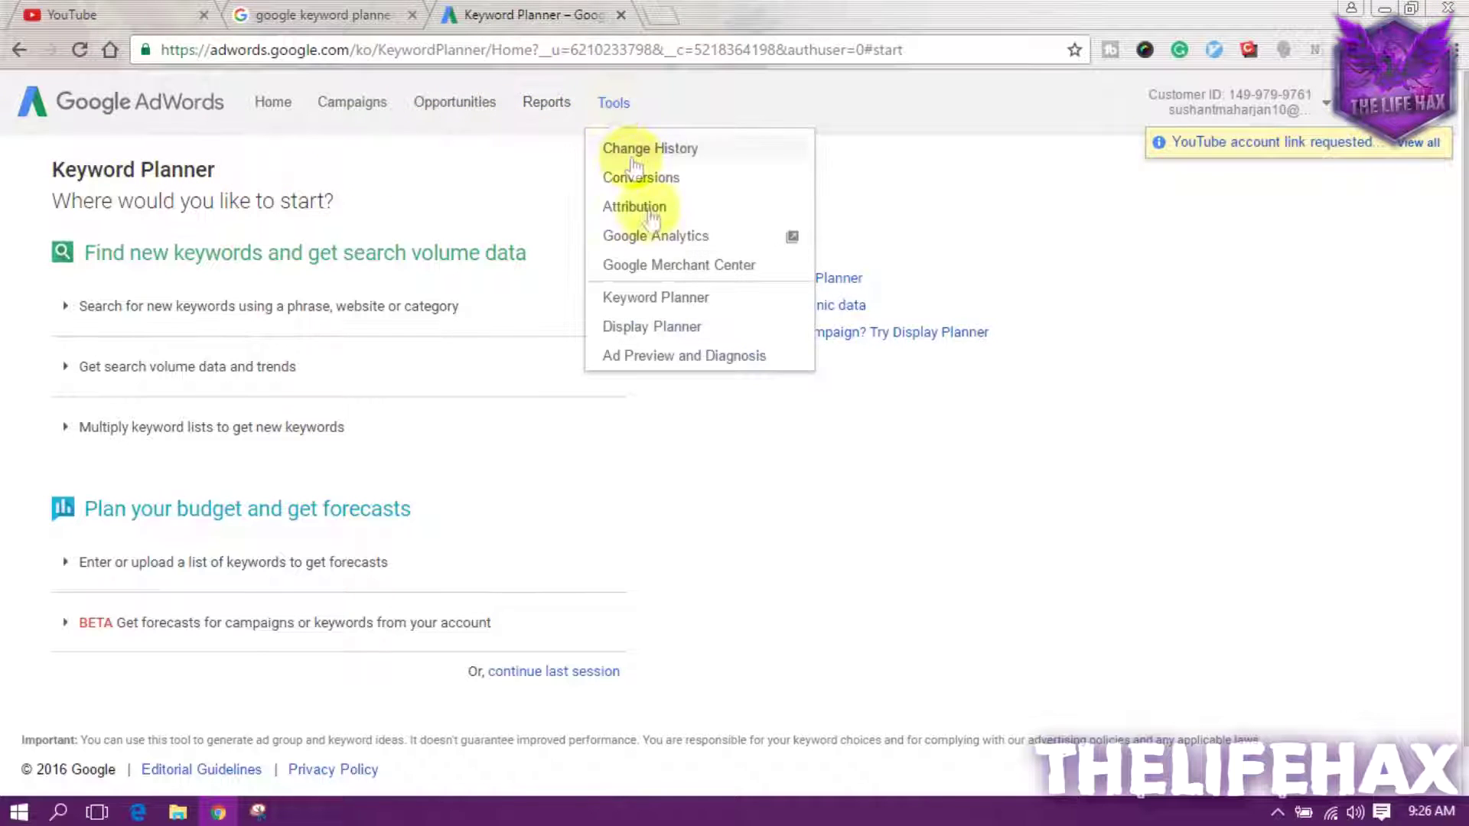
left_click(663, 300)
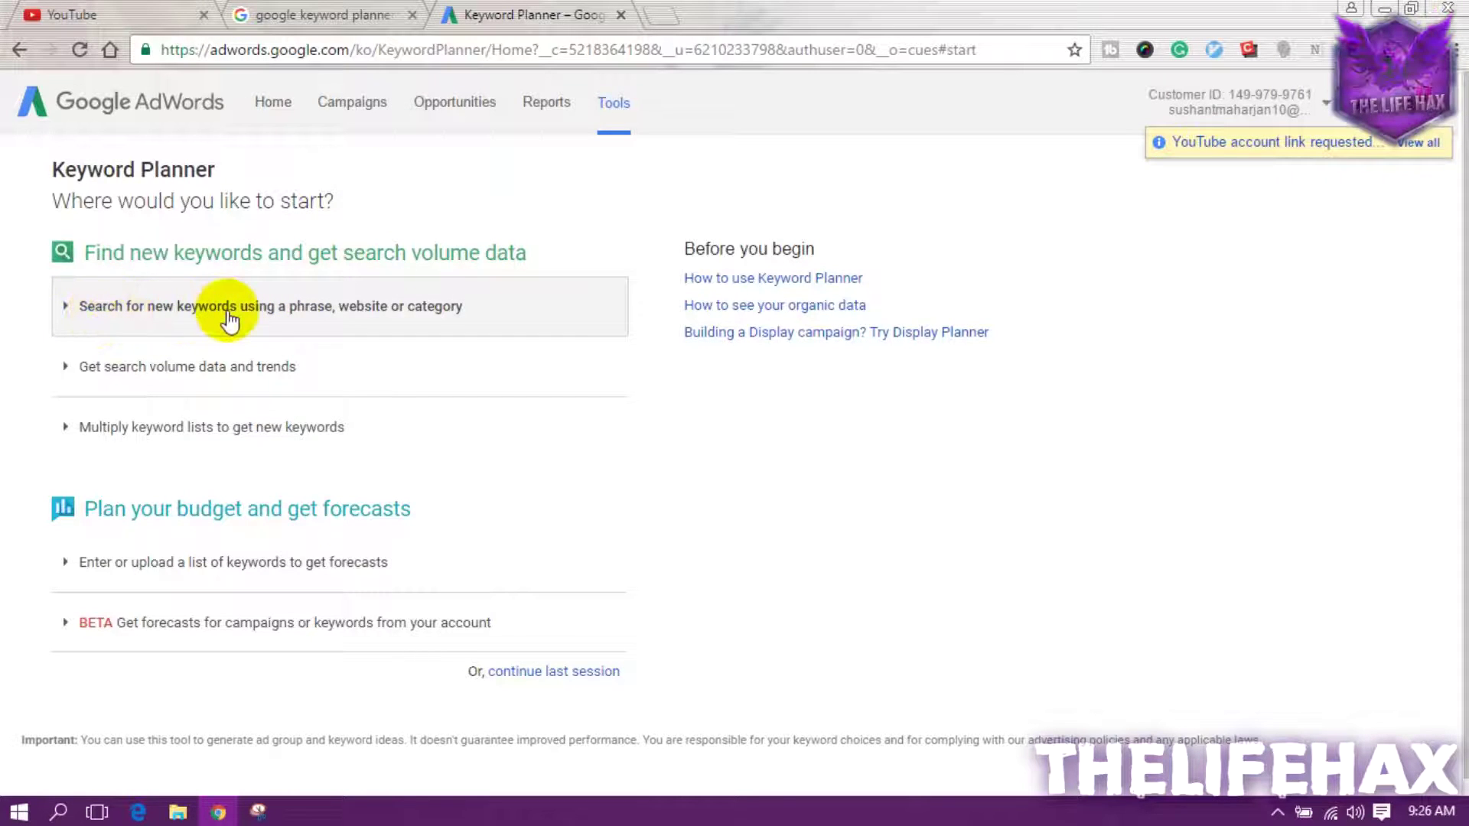
Enter 'make chocolate' as the product or service, correcting 'choclate' to 'chocolate'
left_click(228, 321)
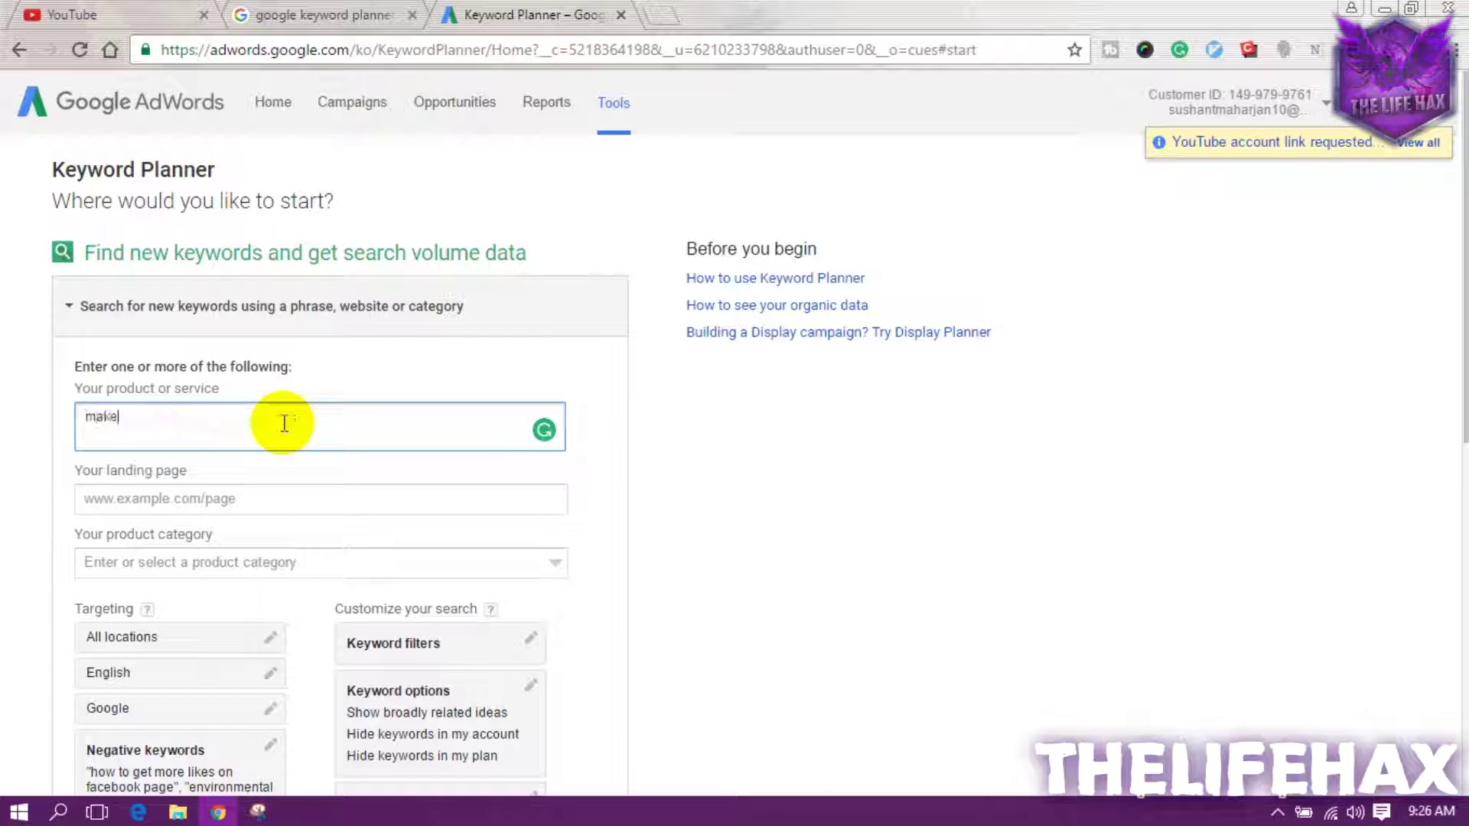
type("choclate")
left_click(225, 499)
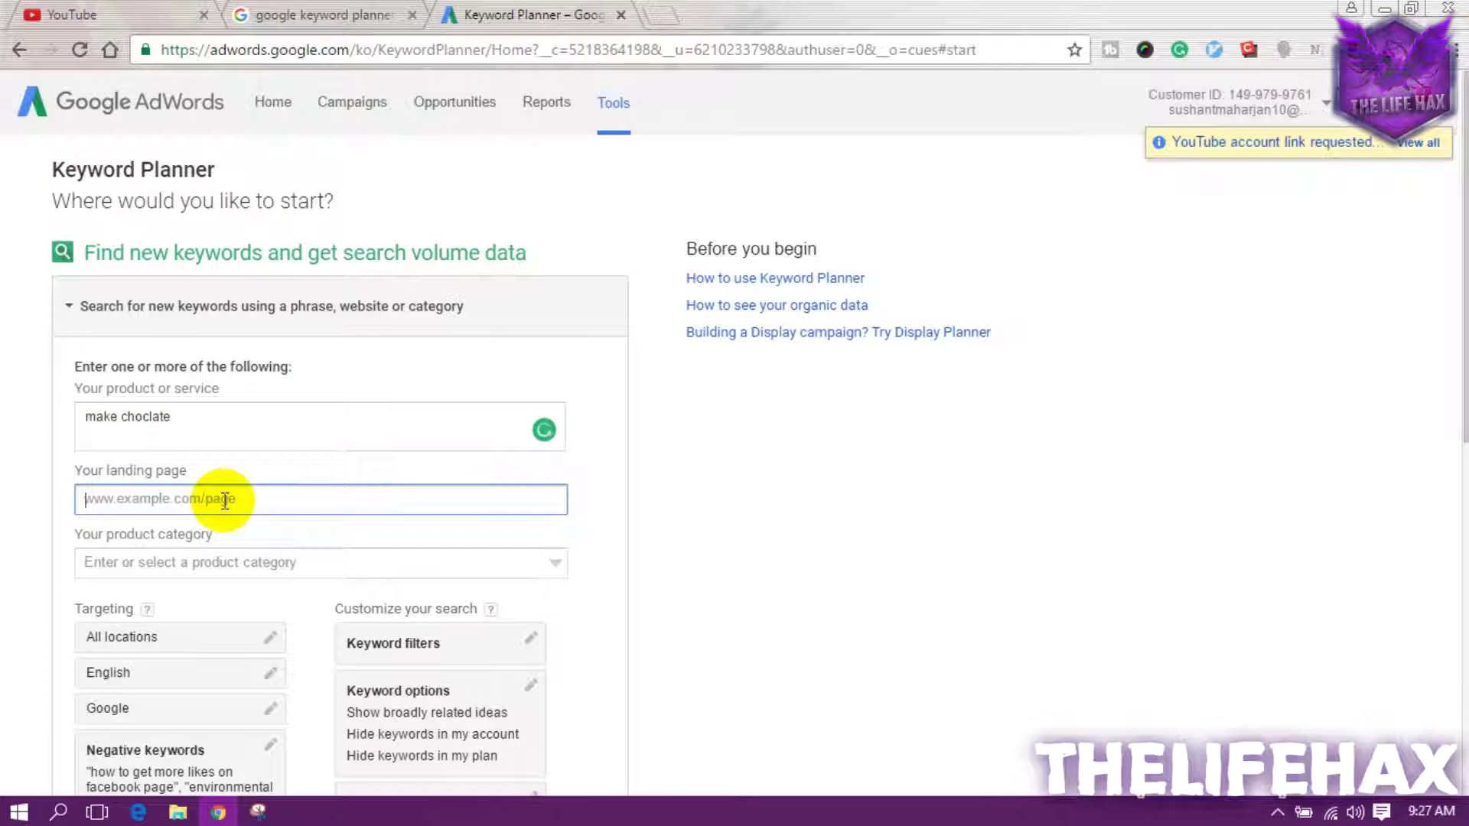
left_click(146, 420)
left_click(283, 466)
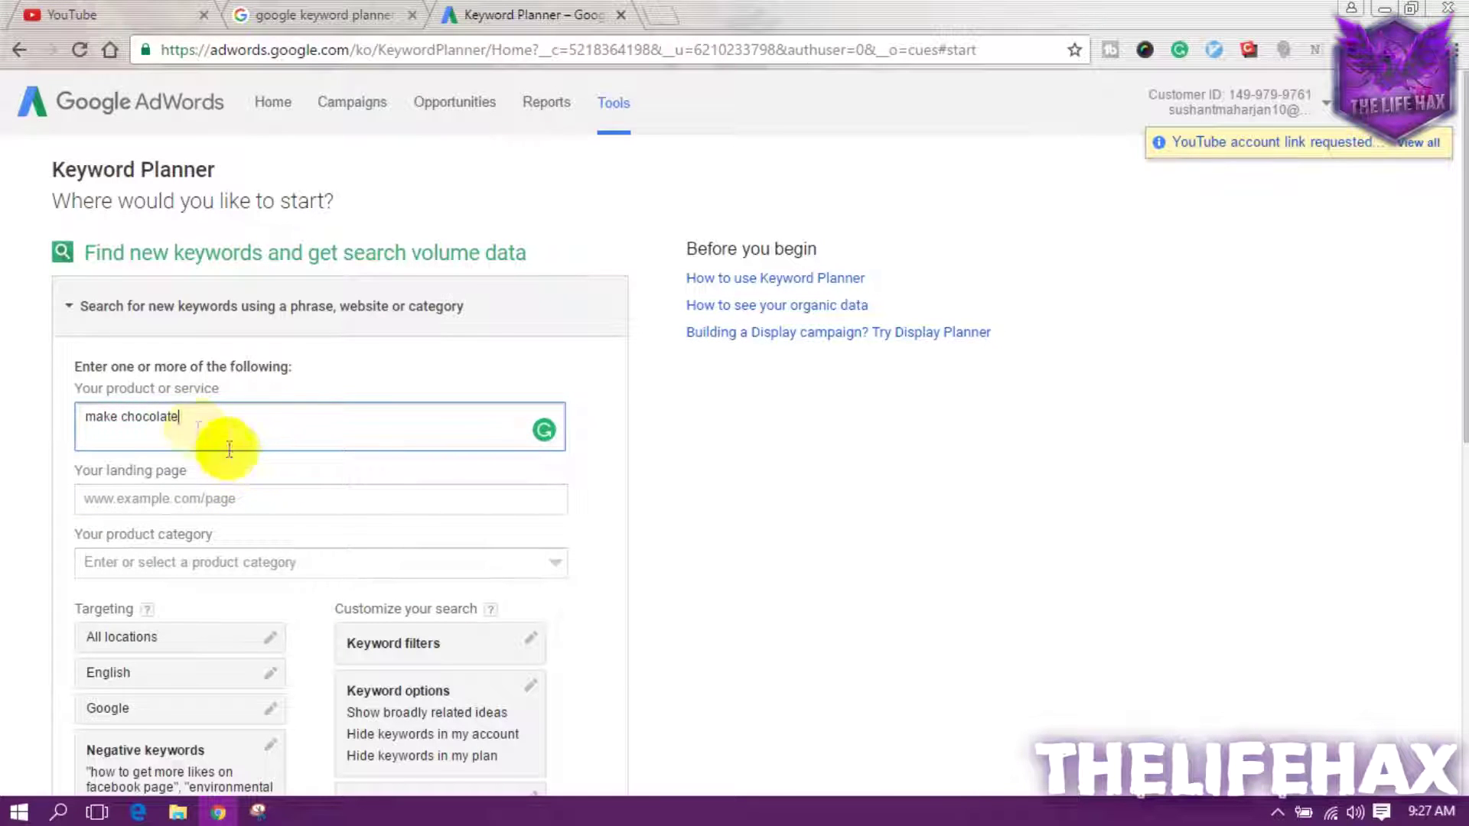
Leave the landing page field empty and browse the product category list
left_click(157, 496)
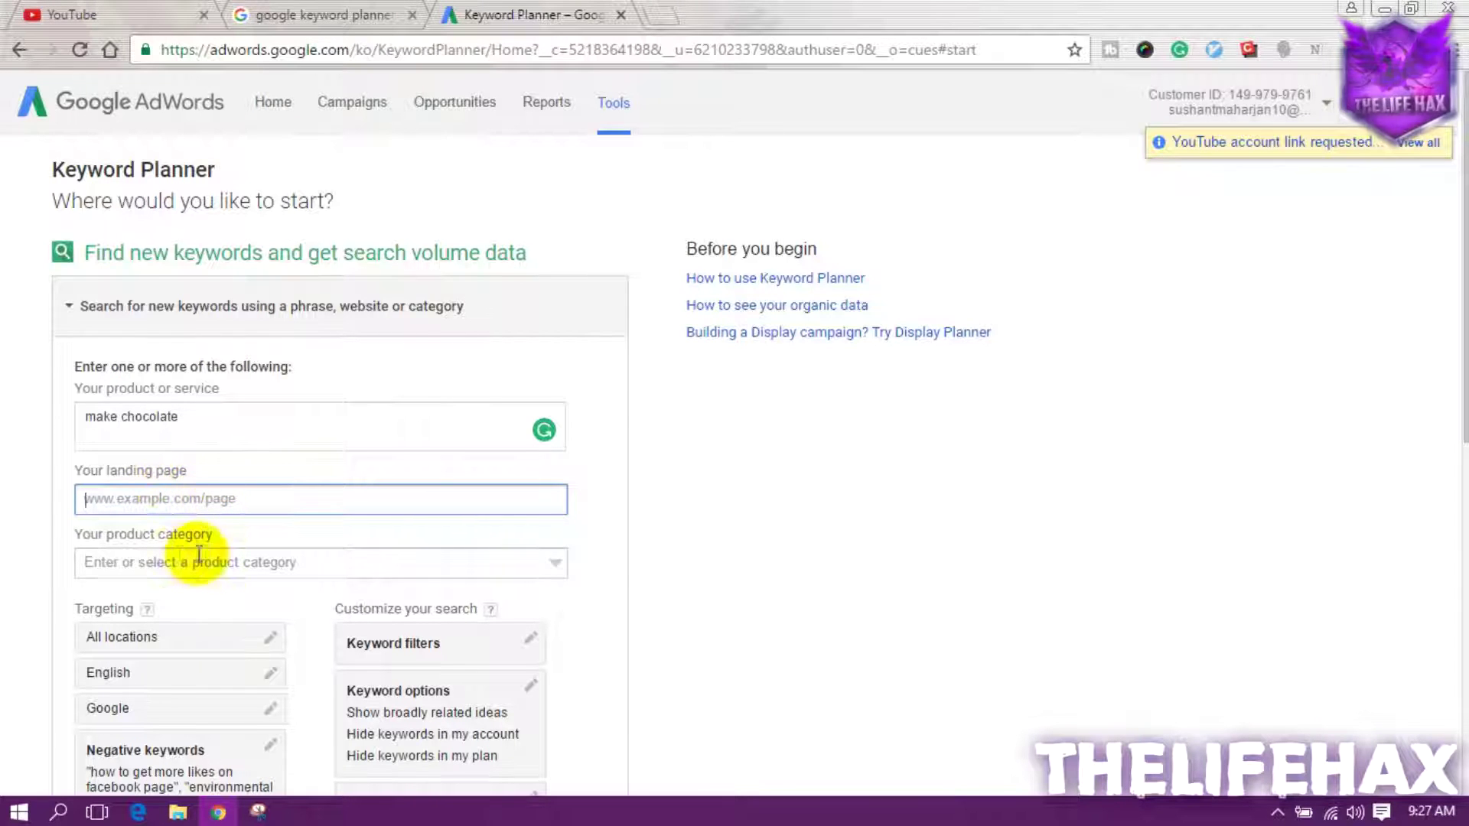
left_click(64, 547)
scroll(99, 535, "down", 1)
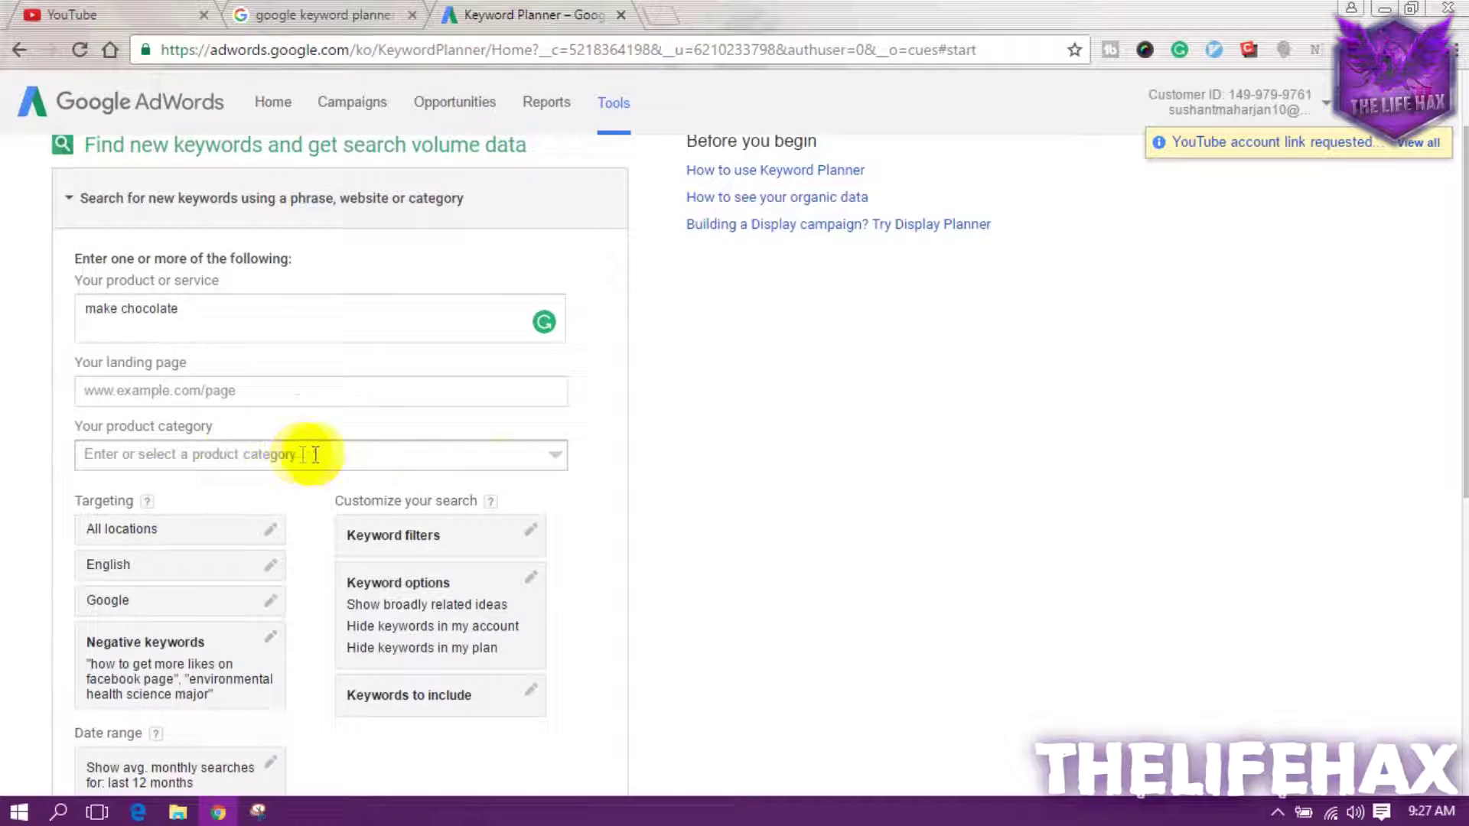
left_click(535, 457)
scroll(397, 540, "down", 3)
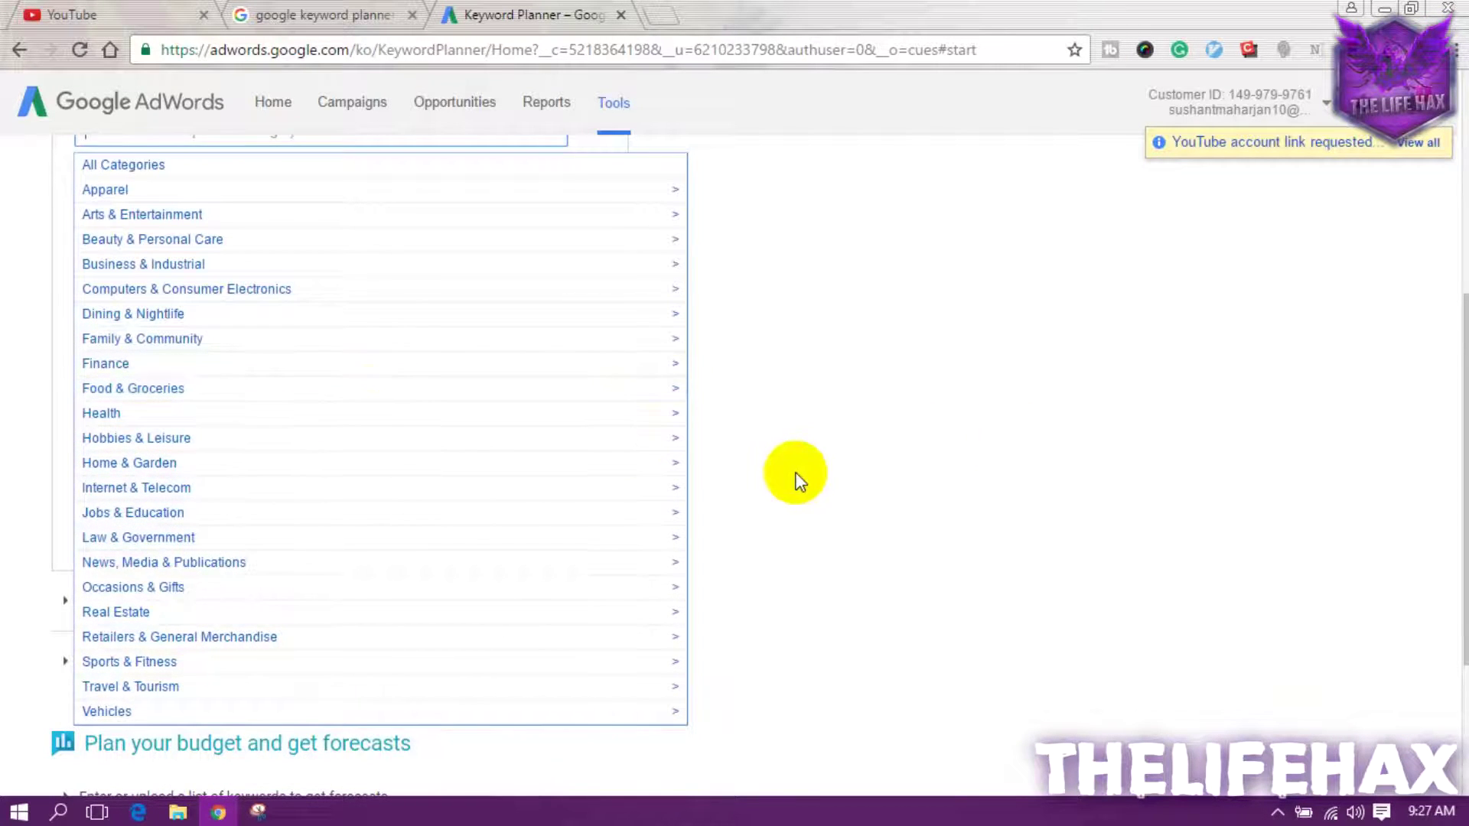
scroll(793, 479, "up", 3)
Close the category list without a choice and keep location targeting at All locations
left_click(367, 319)
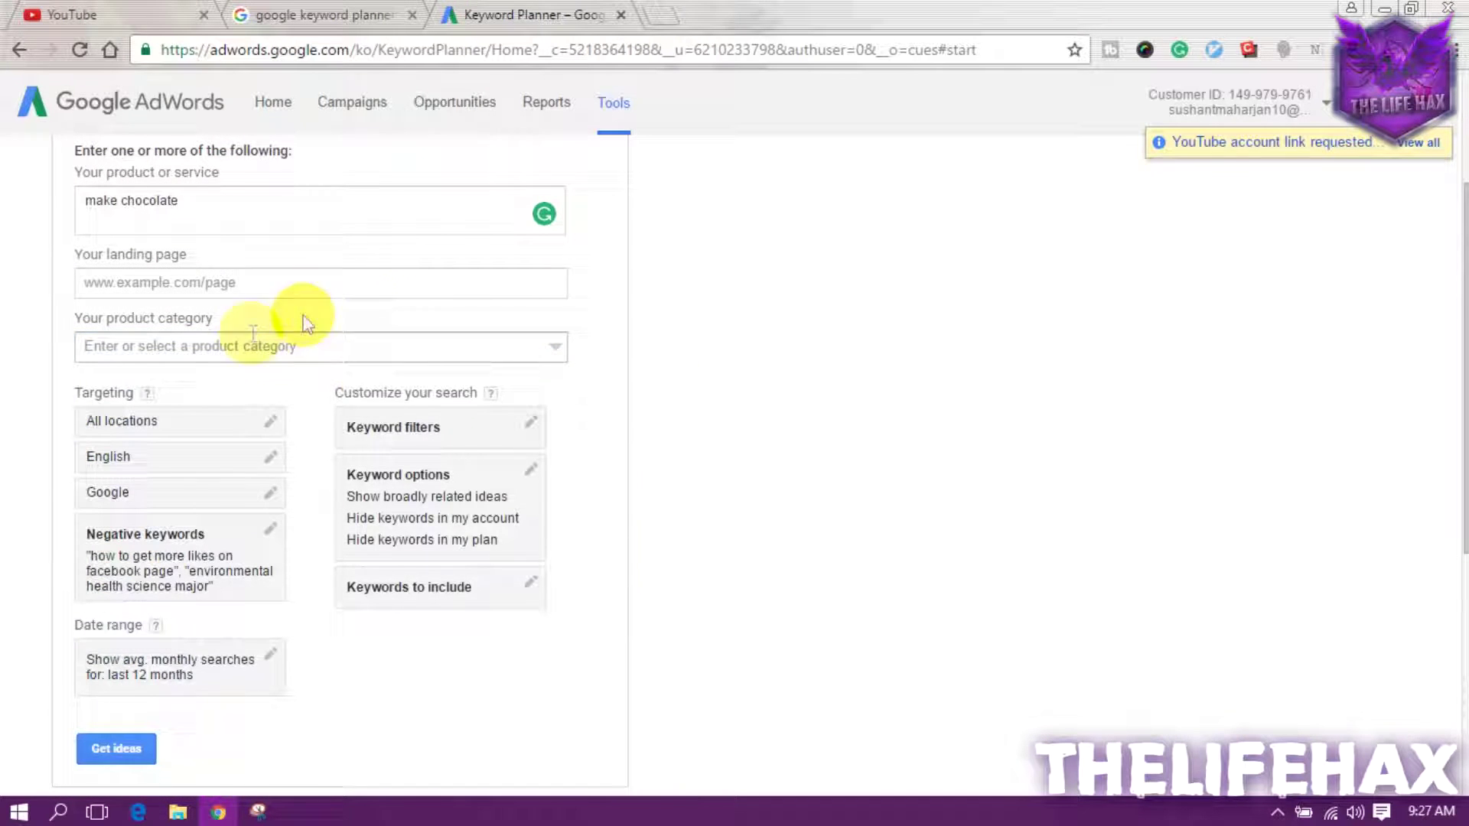
left_click(220, 425)
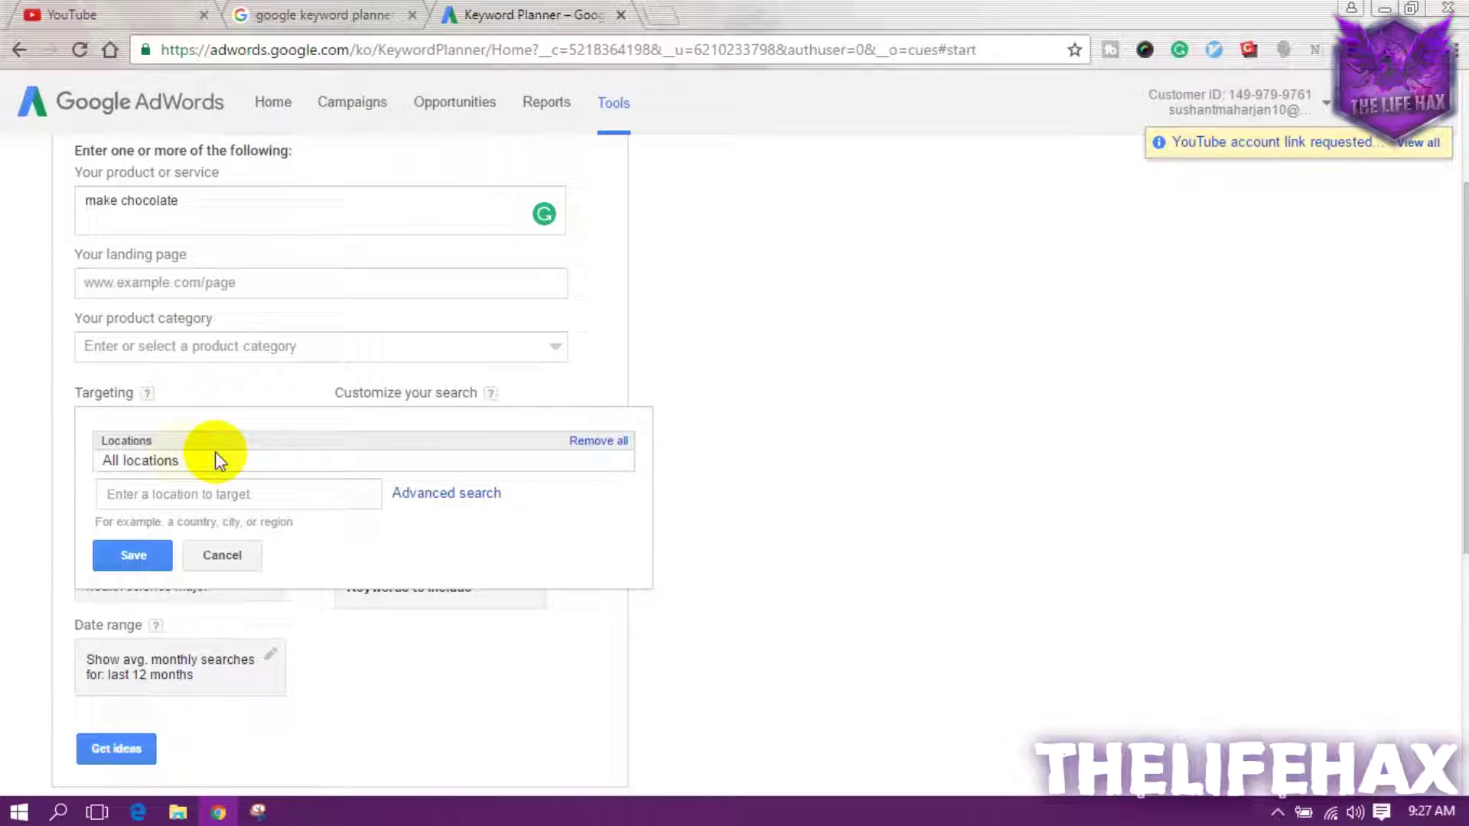
left_click(178, 493)
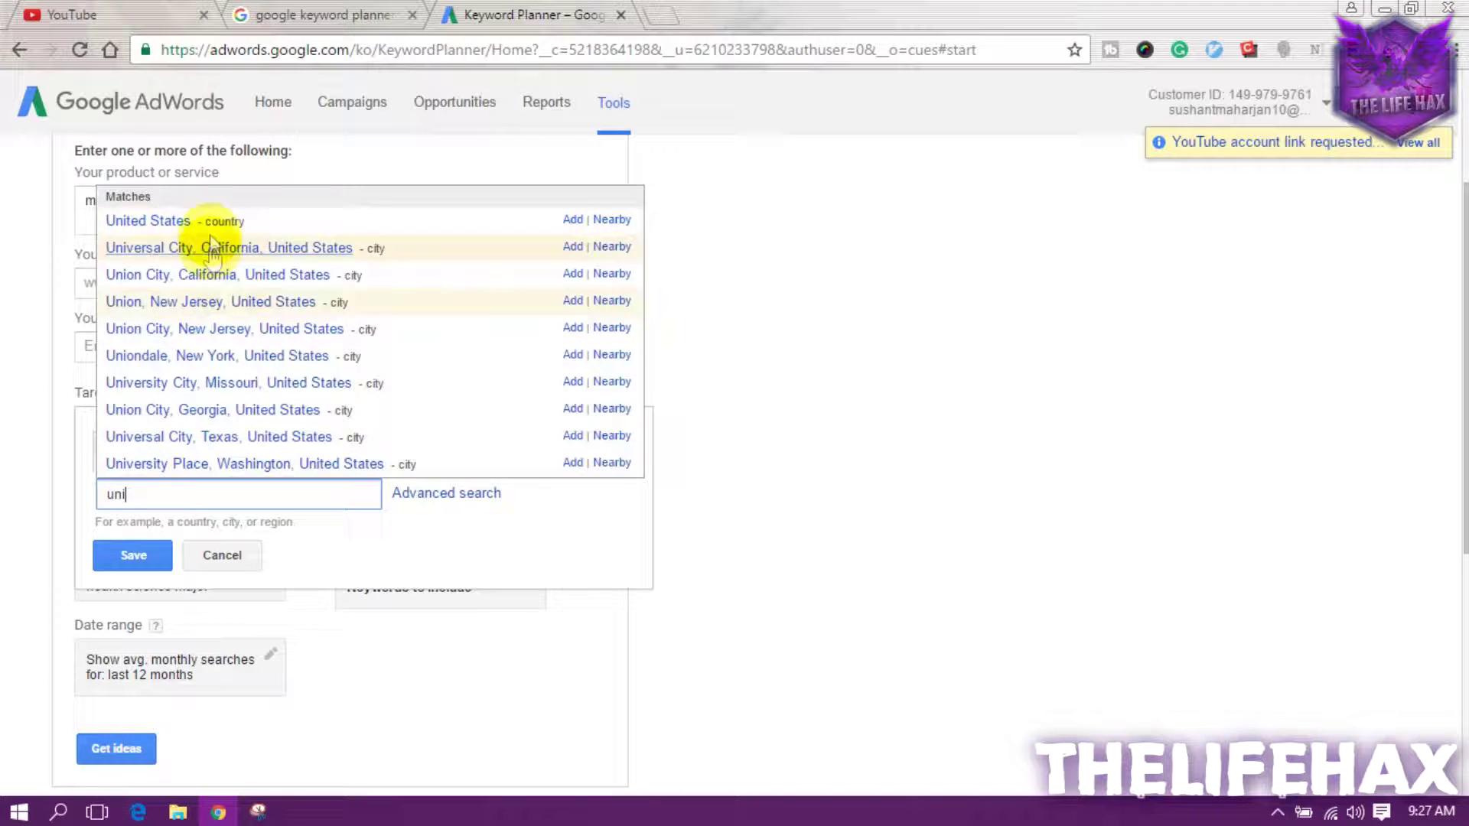
left_click(53, 465)
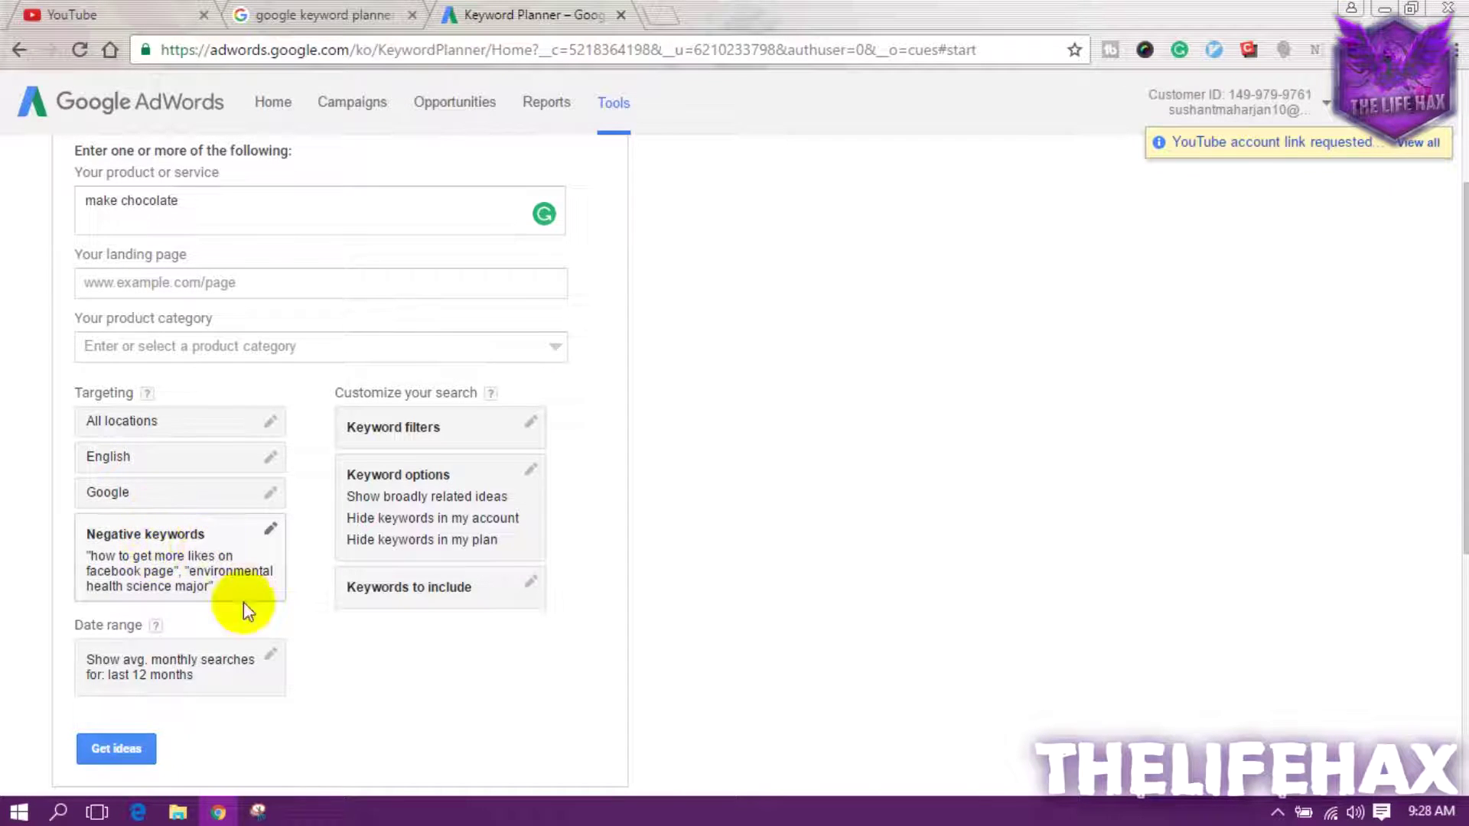
scroll(122, 444, "down", 1)
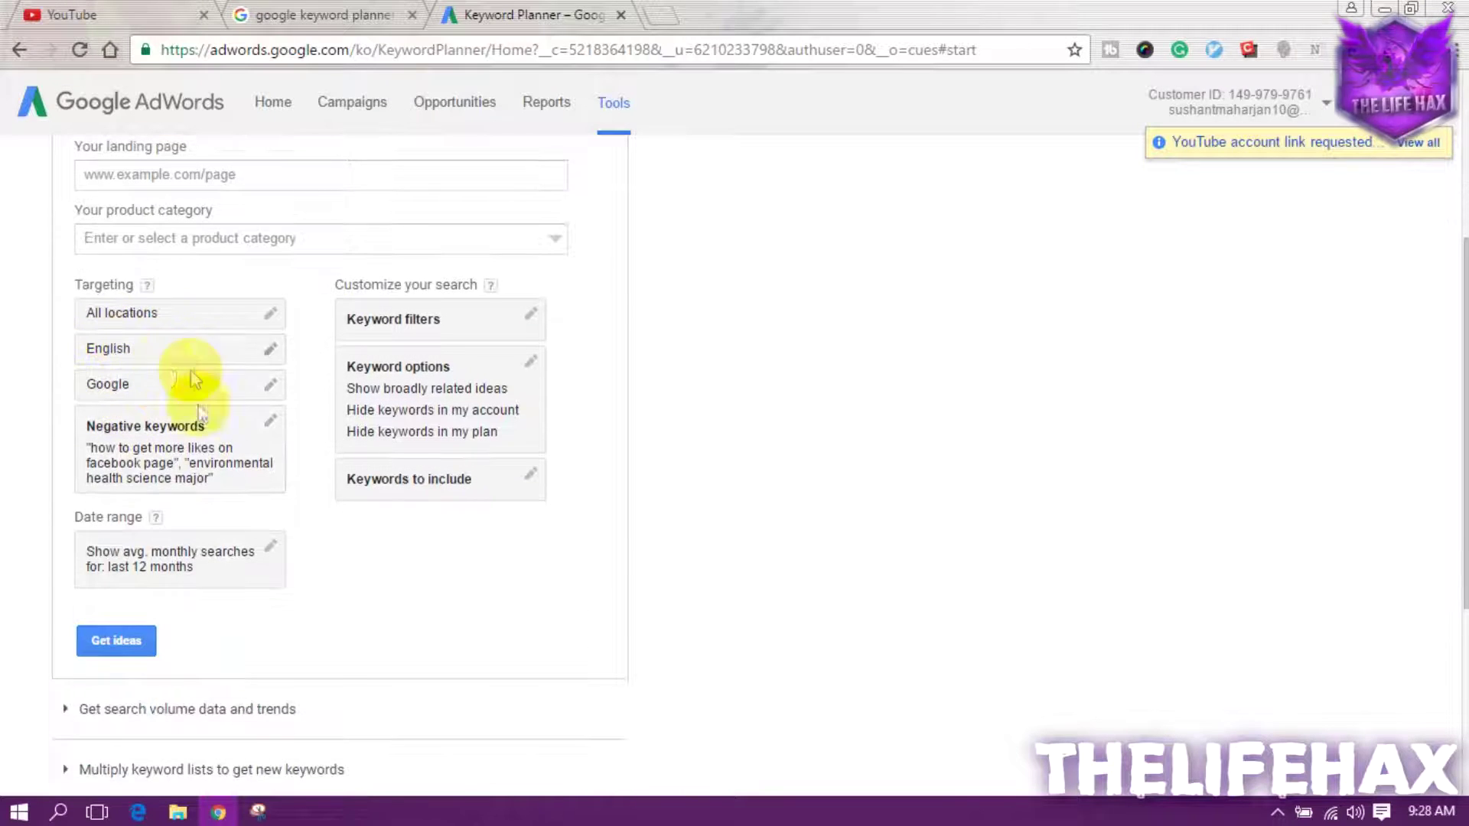
Get keyword ideas and review the table, led by making chocolate at 1K–10K, $0.37 bid
left_click(116, 641)
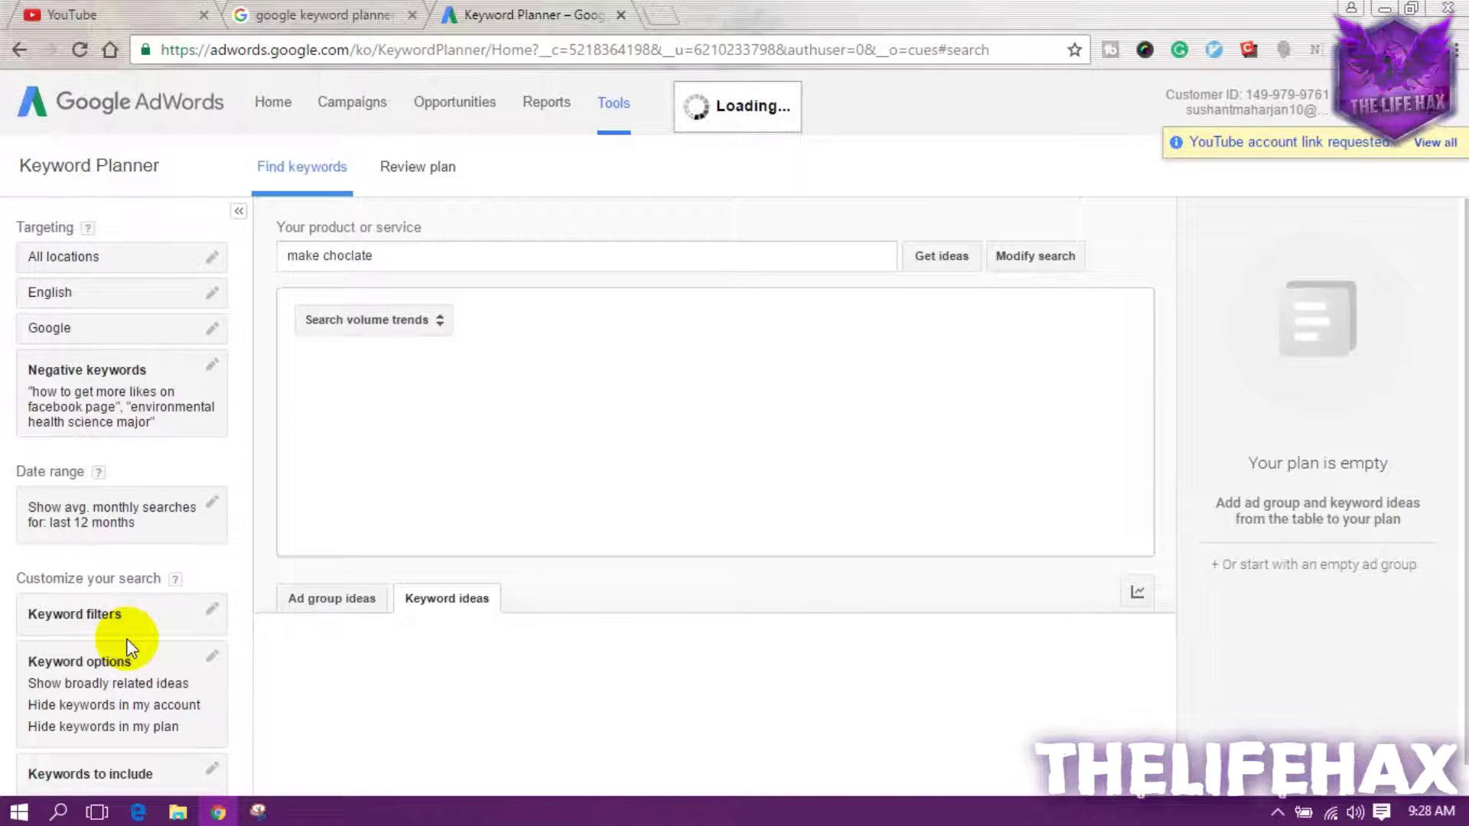
scroll(367, 469, "down", 2)
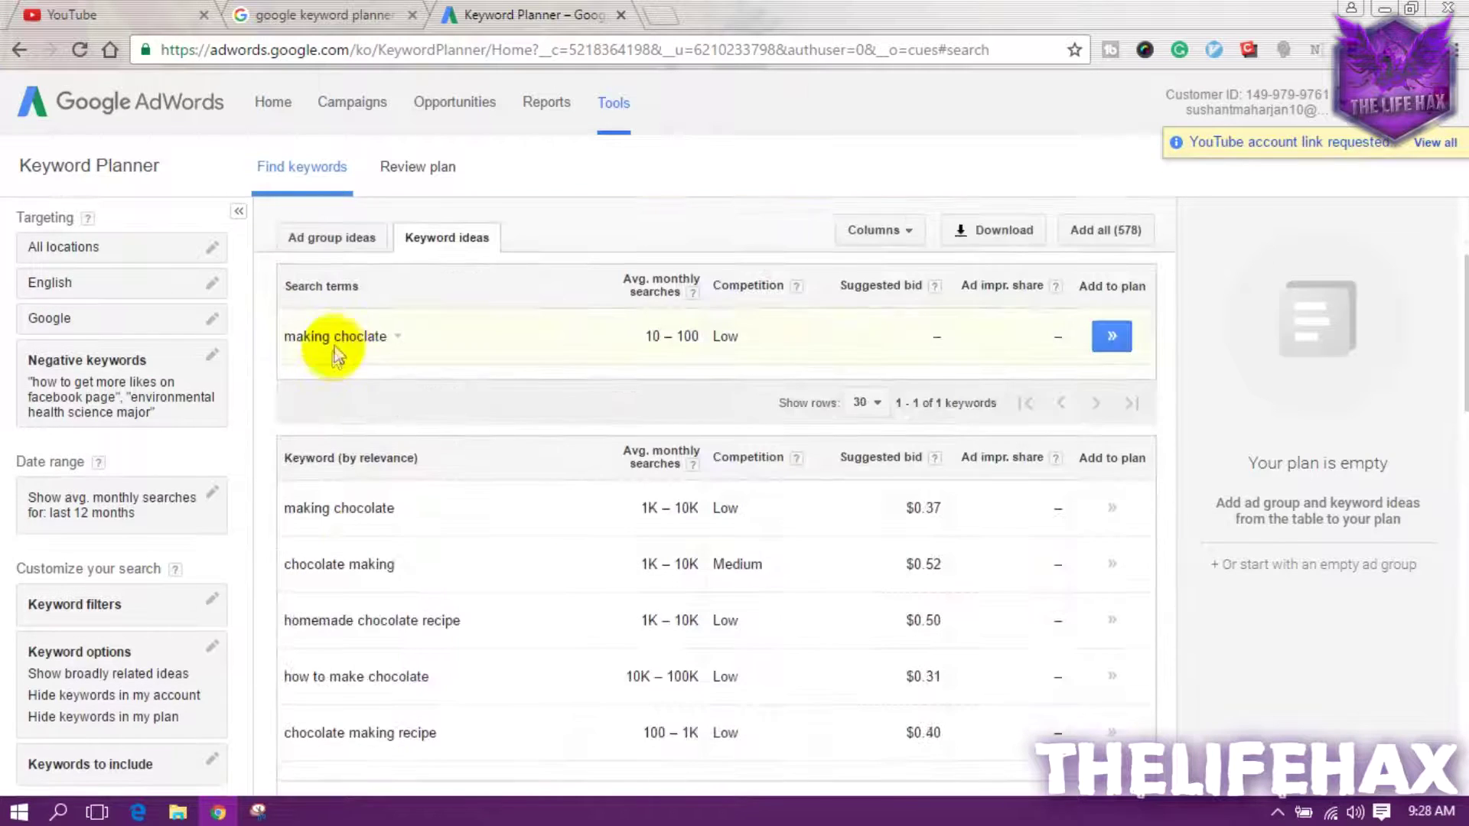
scroll(336, 304, "up", 1)
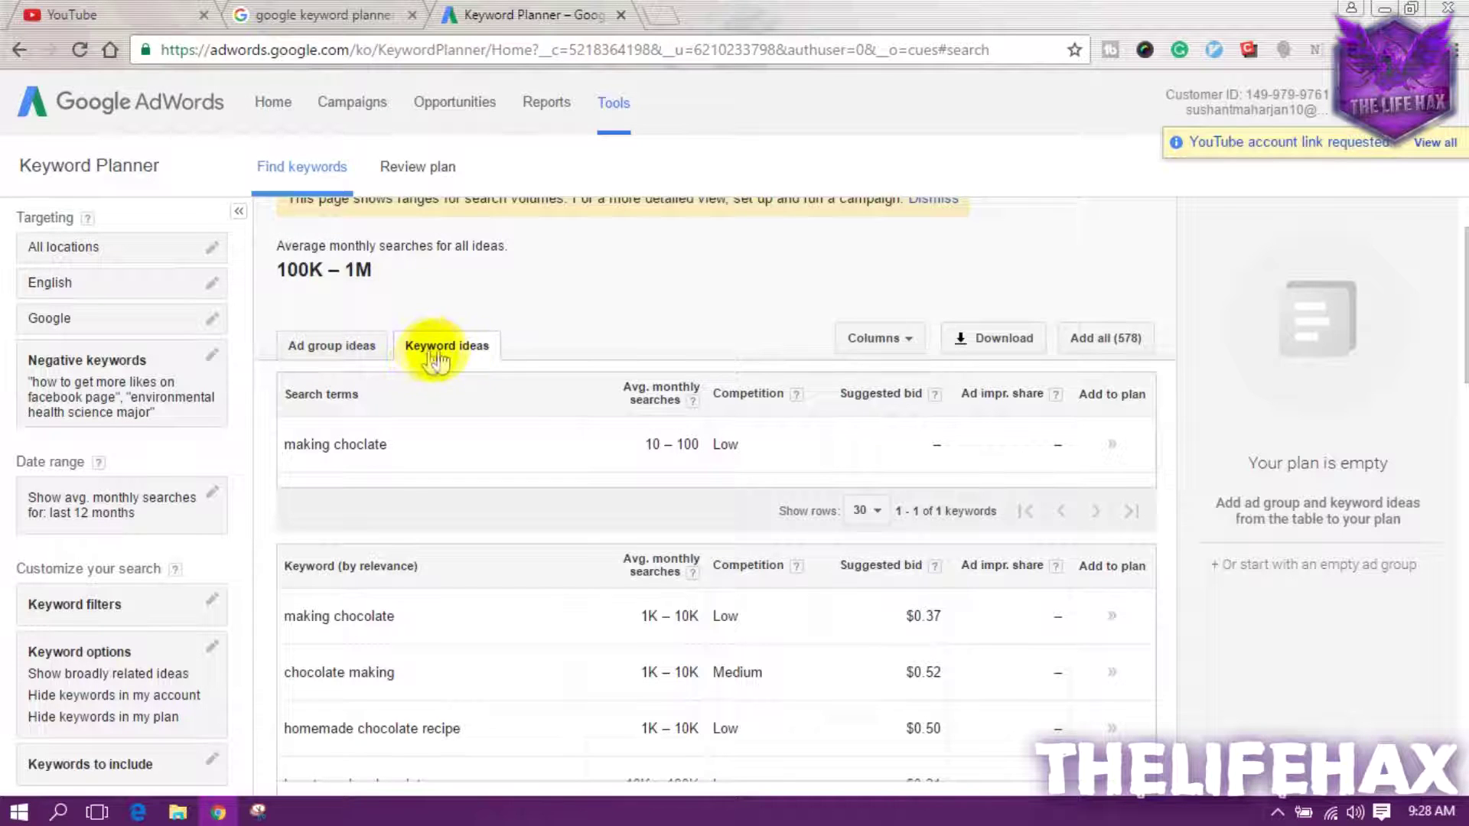
scroll(474, 367, "up", 2)
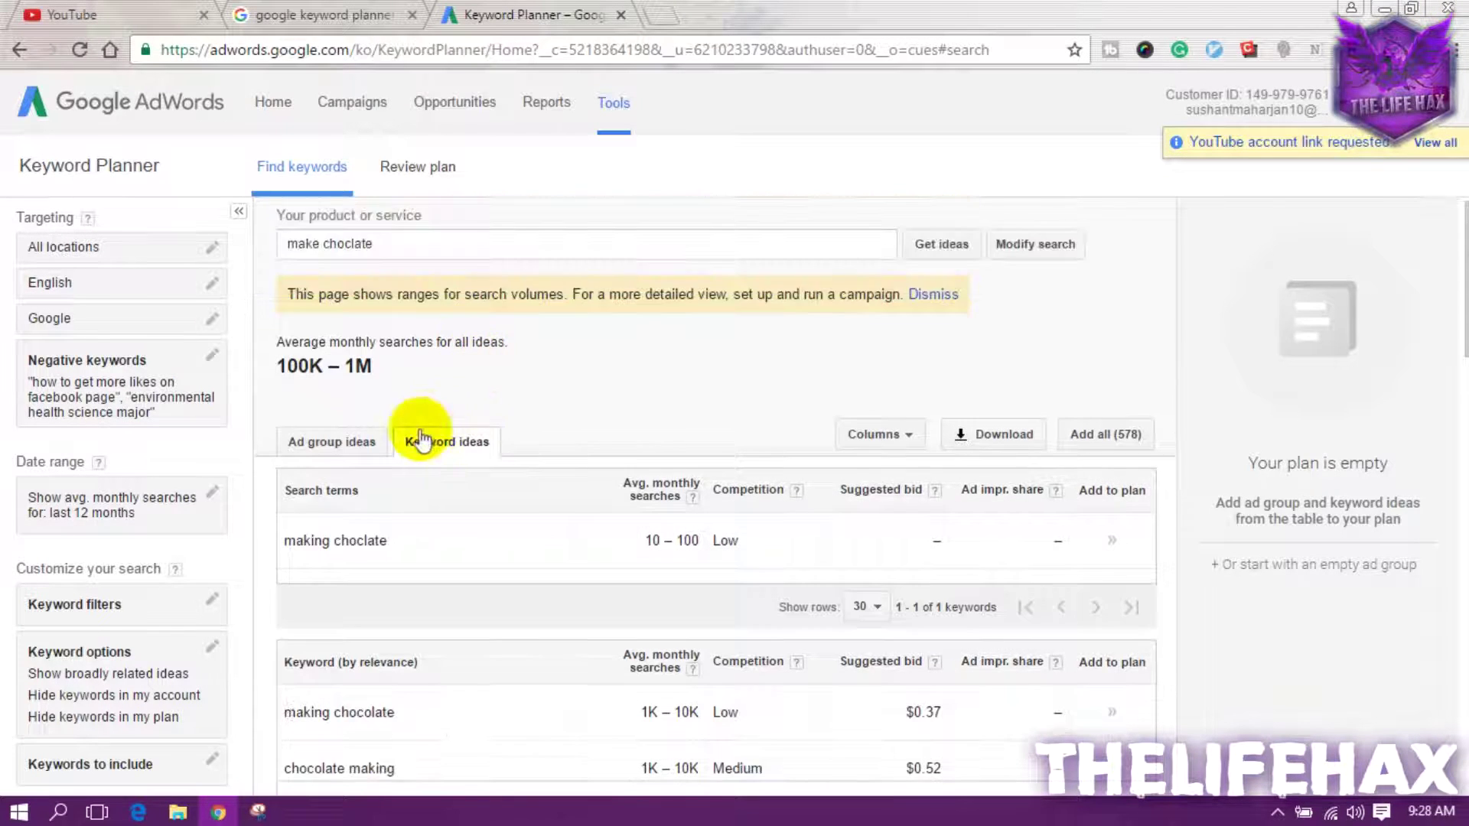
left_click_drag(372, 256, 269, 261)
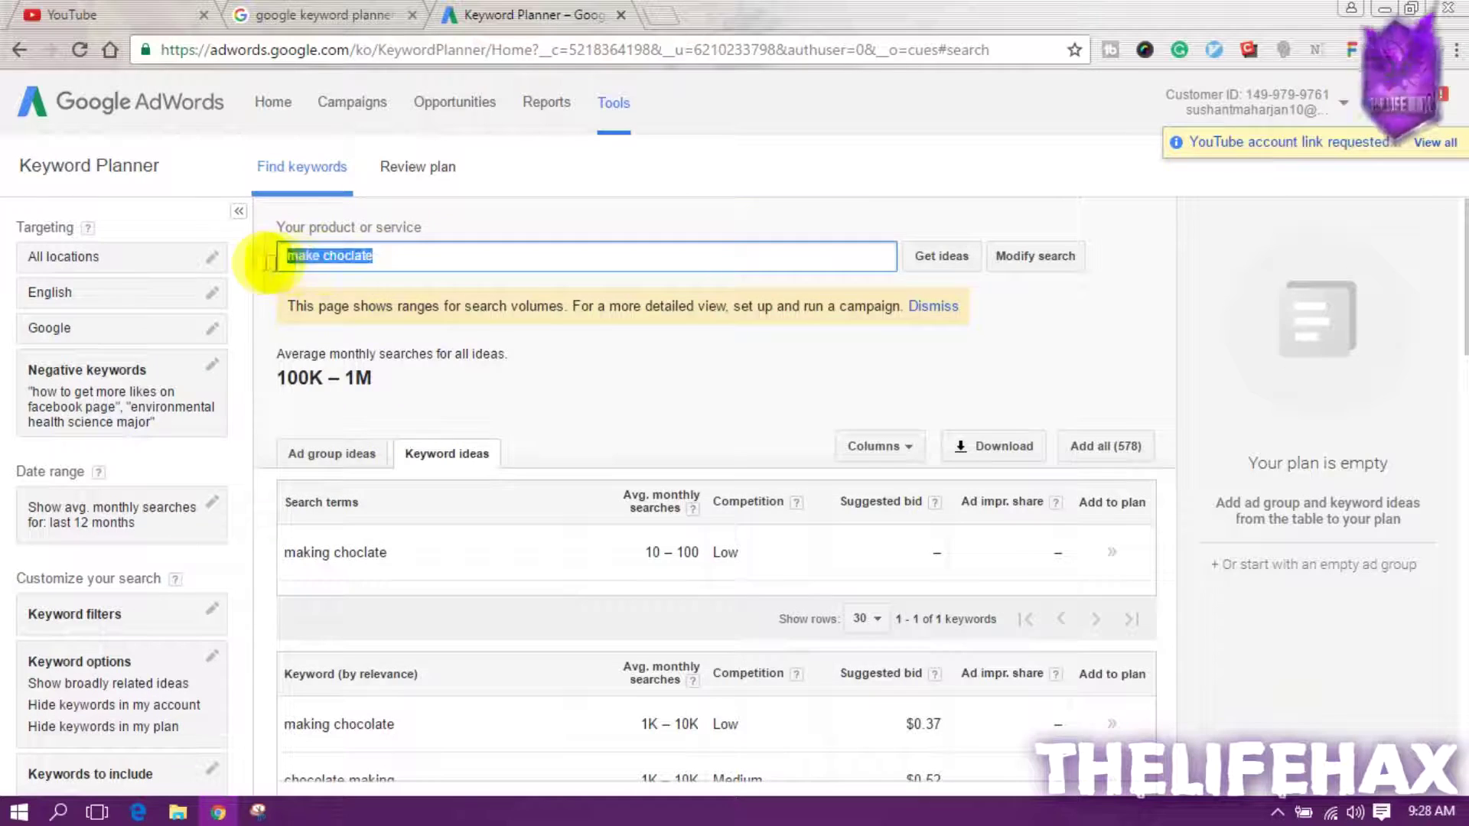
triple_click(387, 257)
left_click(387, 256)
left_click_drag(388, 256, 260, 255)
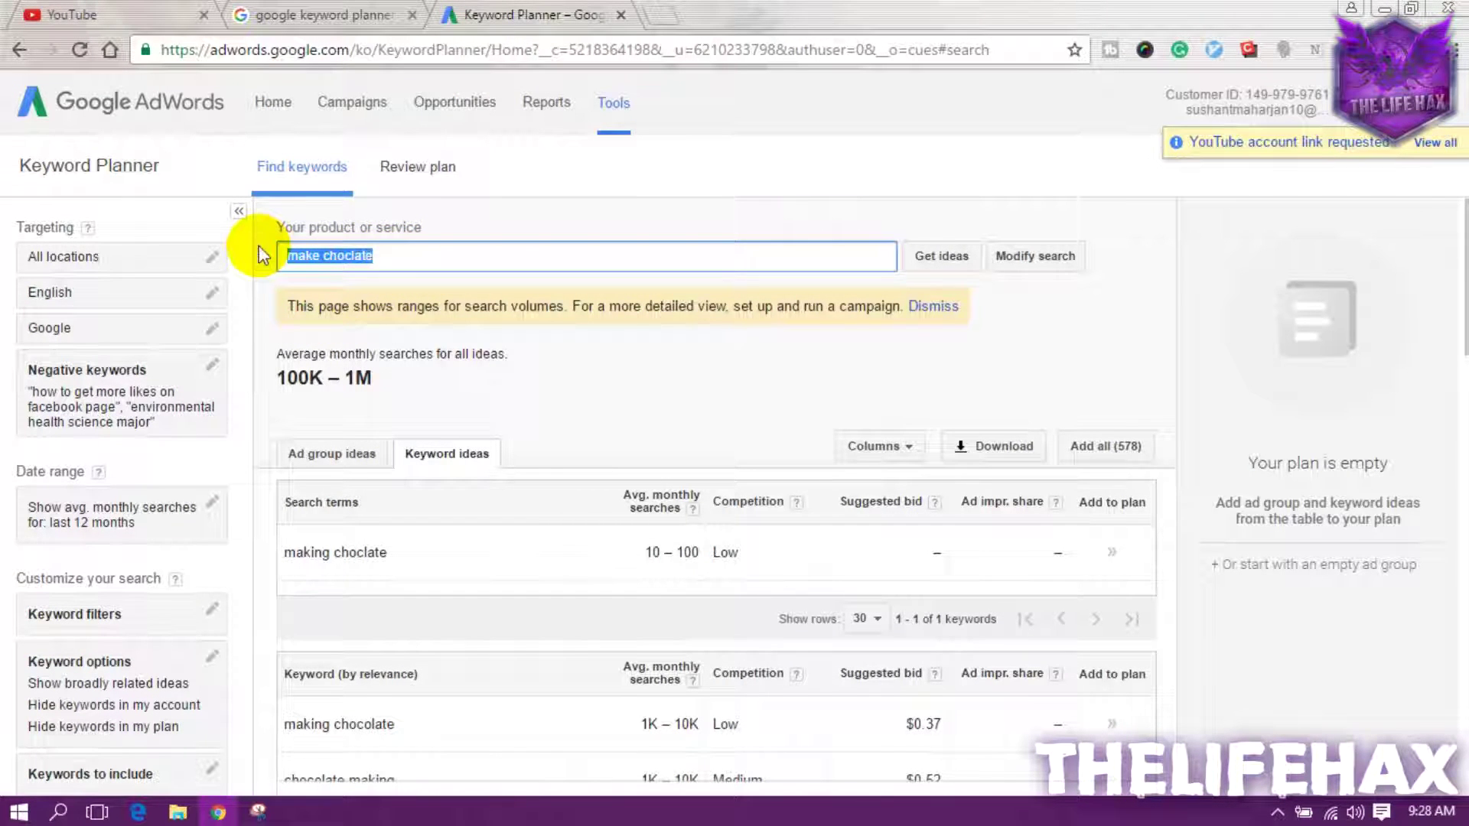
scroll(502, 474, "down", 3)
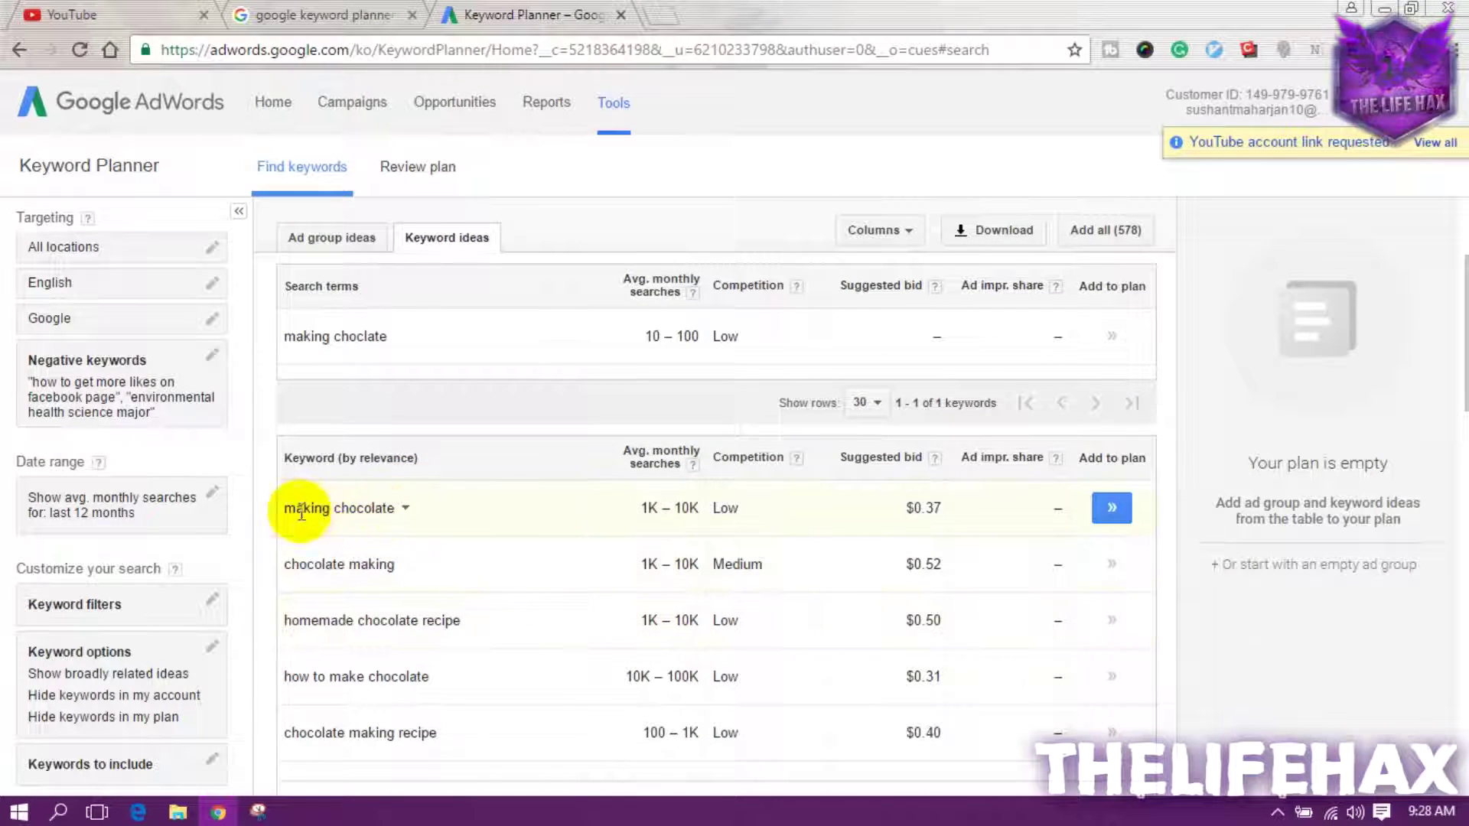
scroll(337, 516, "down", 1)
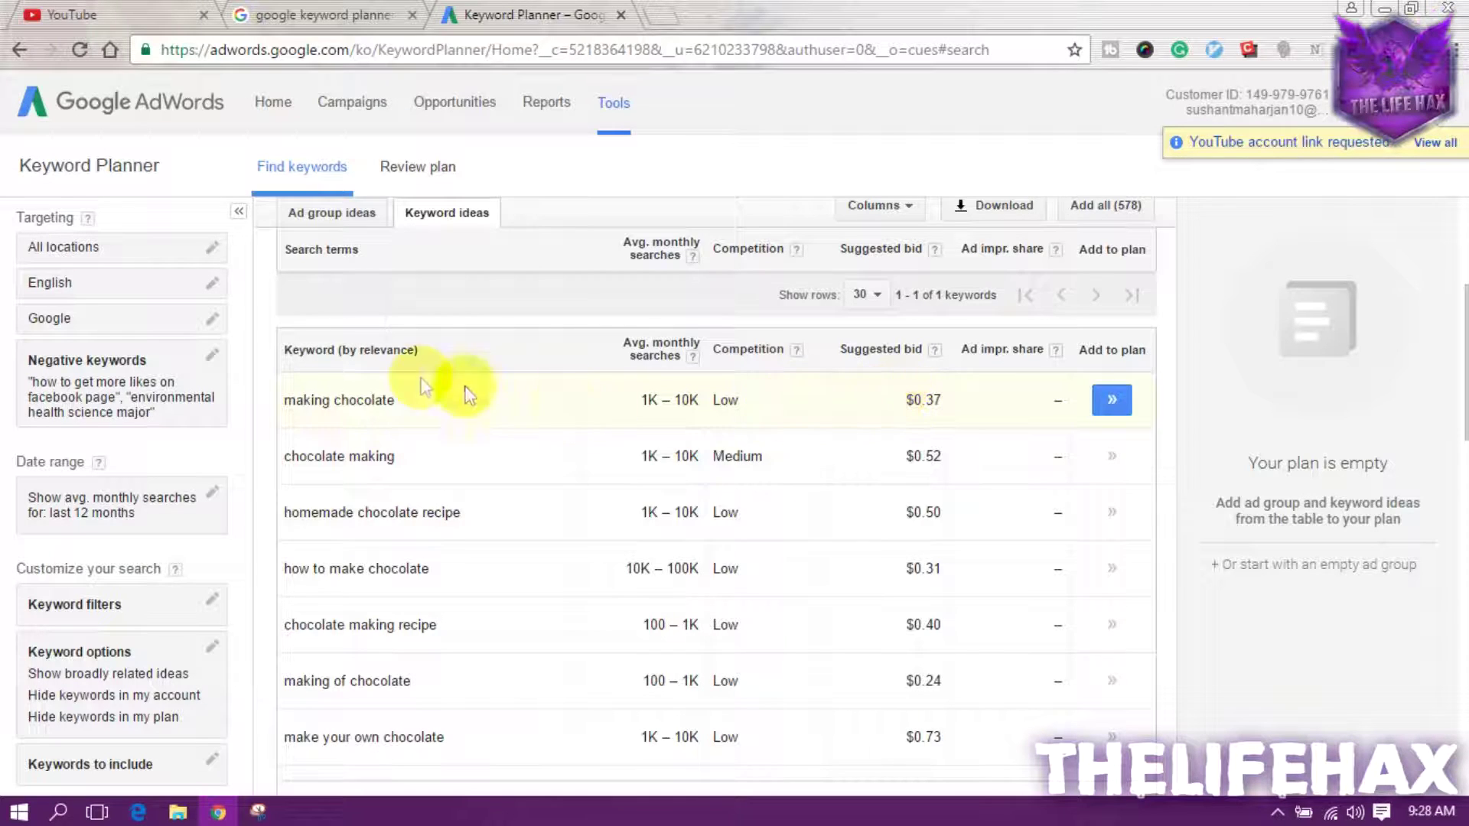
left_click_drag(387, 400, 283, 386)
triple_click(325, 398)
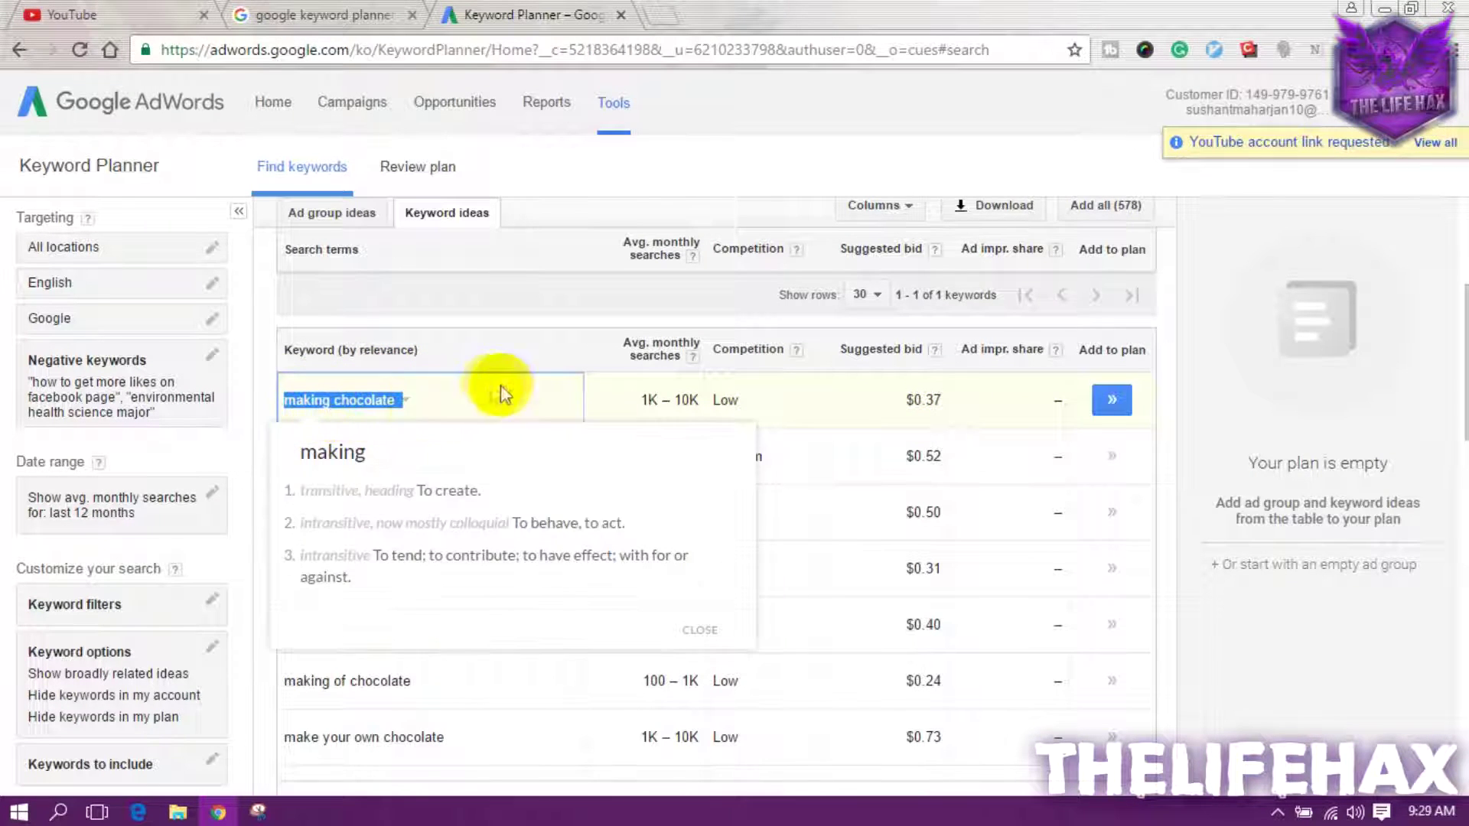
left_click(522, 406)
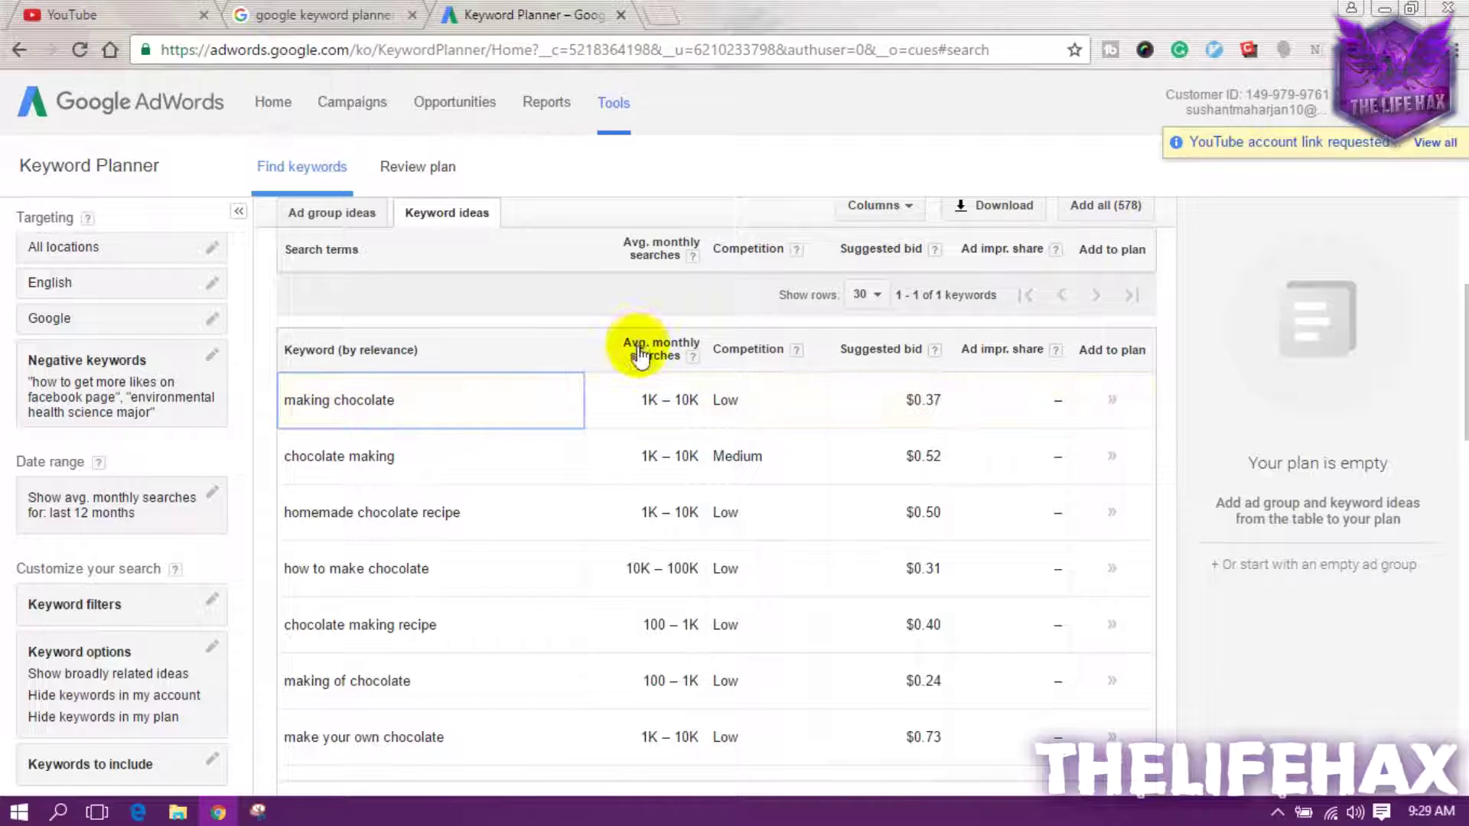
double_click(636, 401)
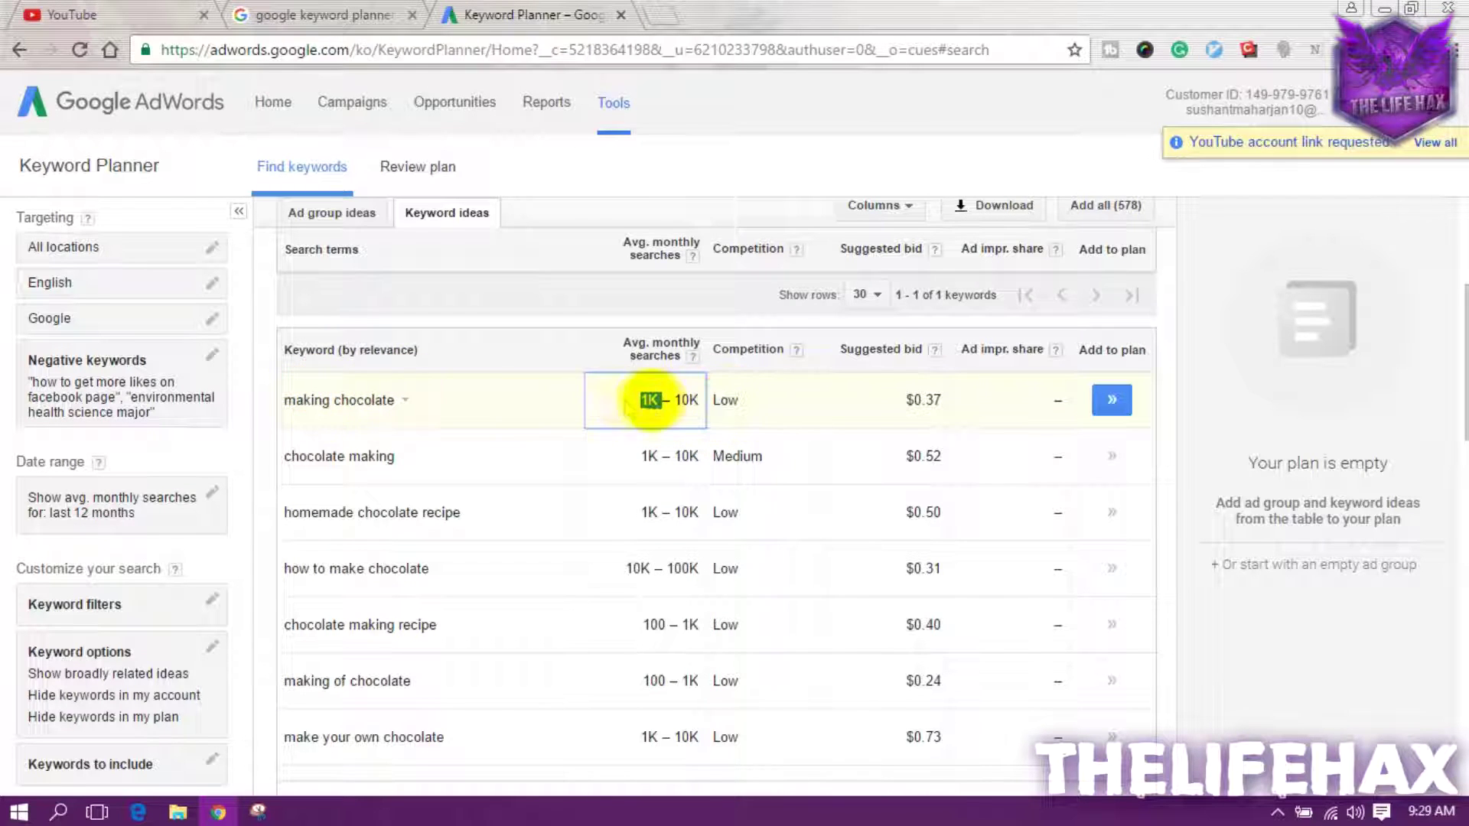
left_click(737, 403)
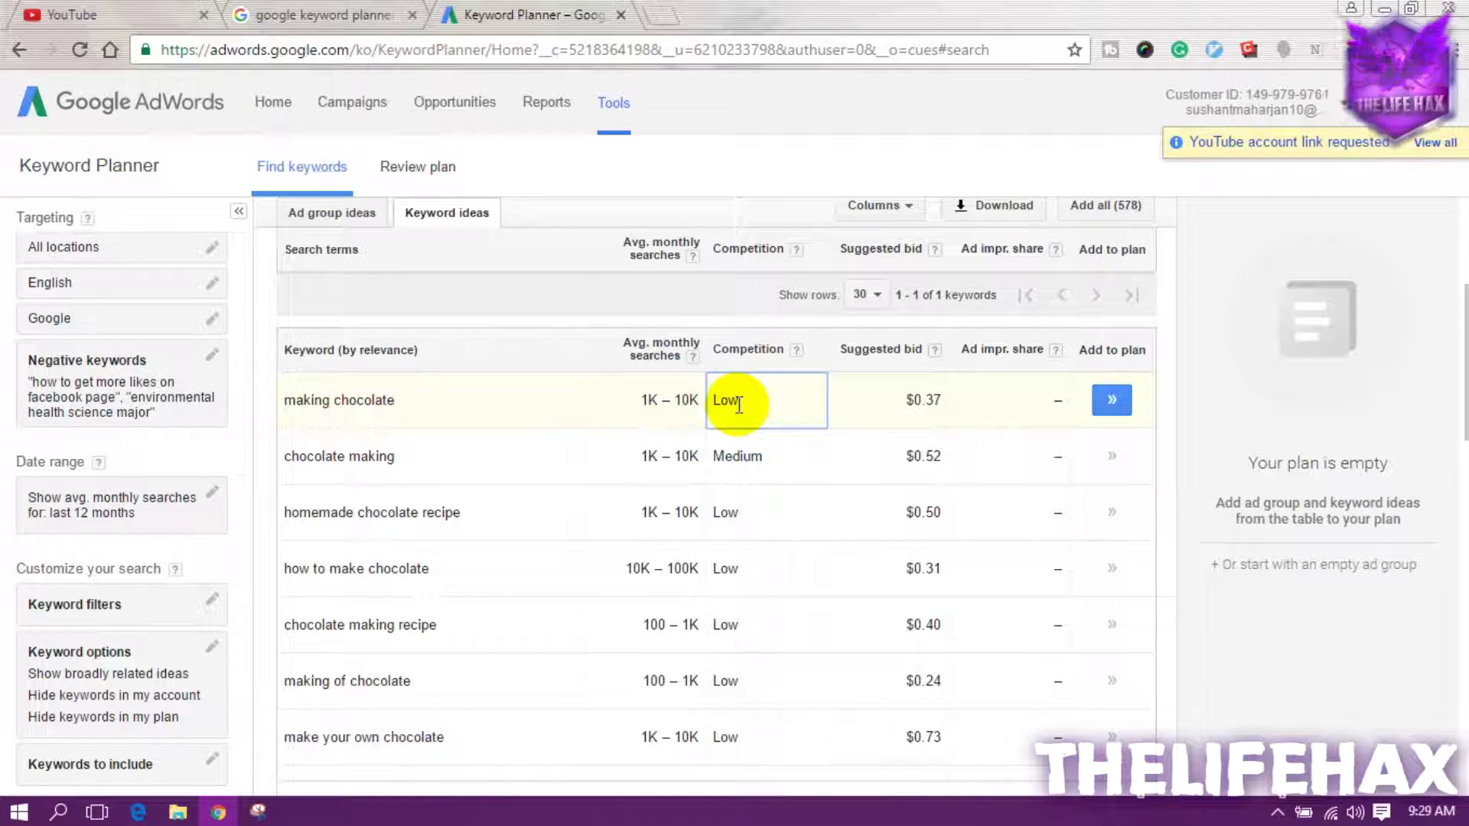
left_click_drag(394, 409, 340, 397)
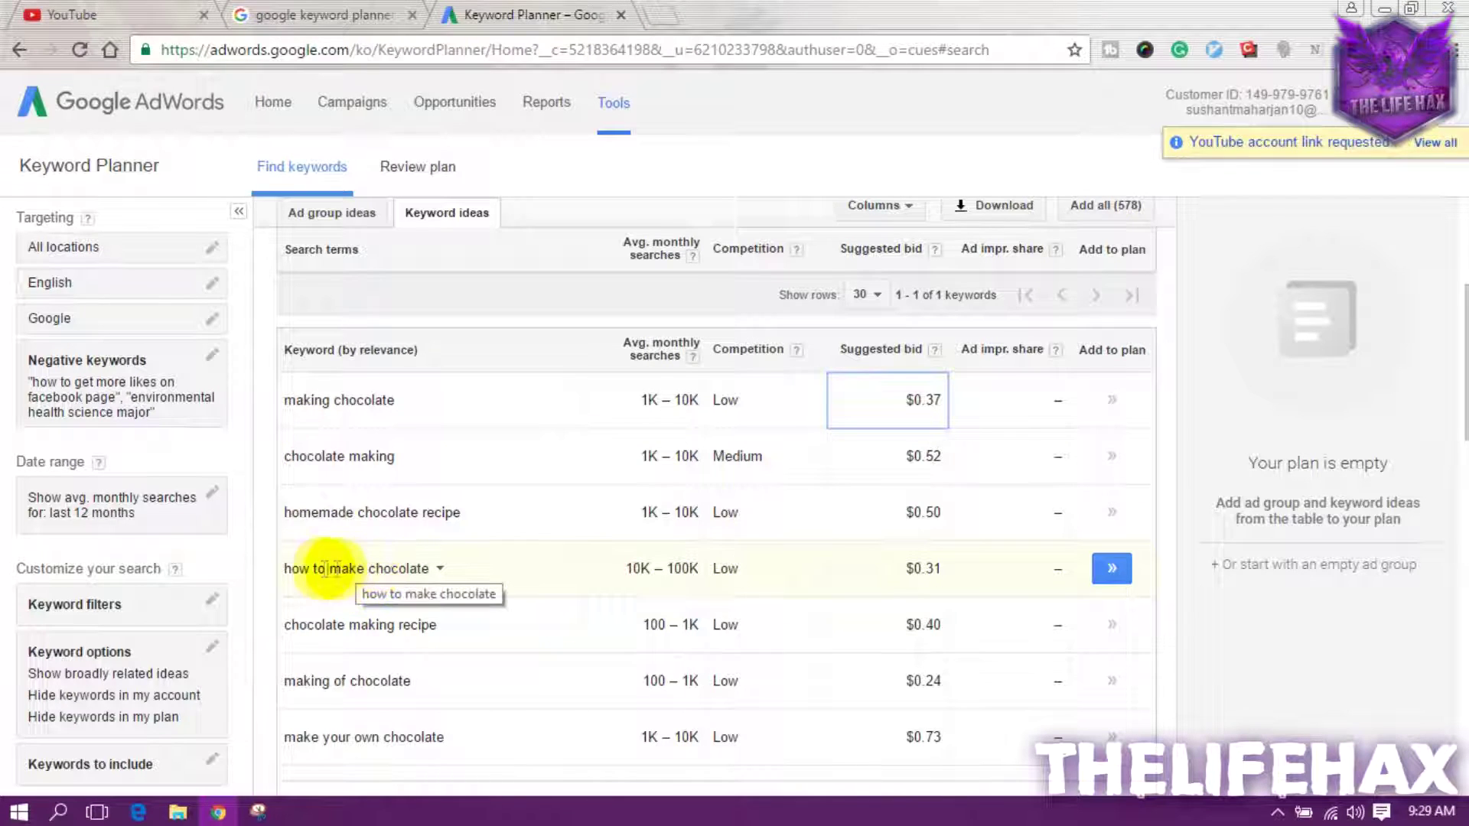
left_click_drag(285, 570, 327, 566)
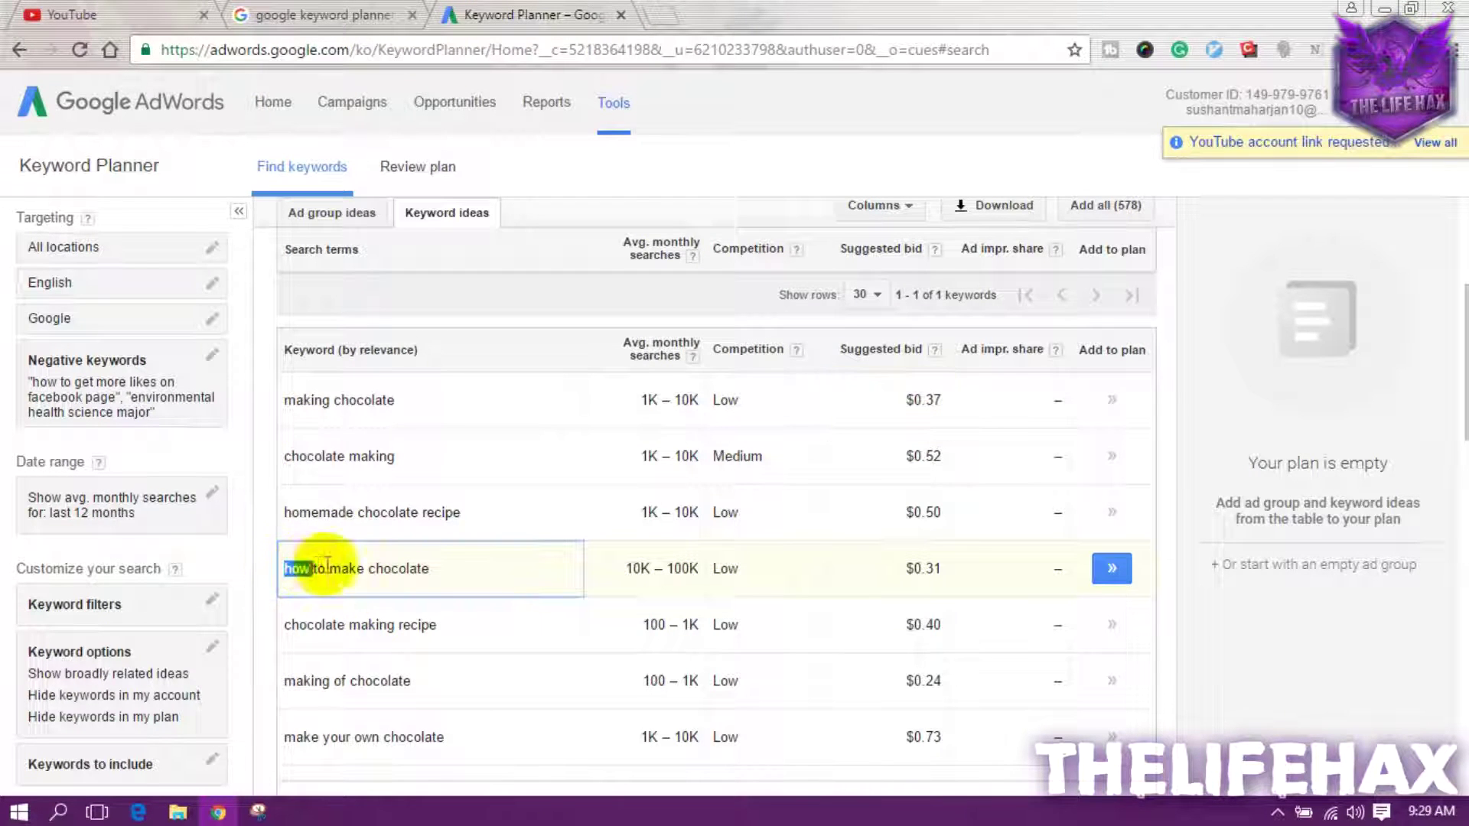
left_click_drag(435, 563, 430, 570)
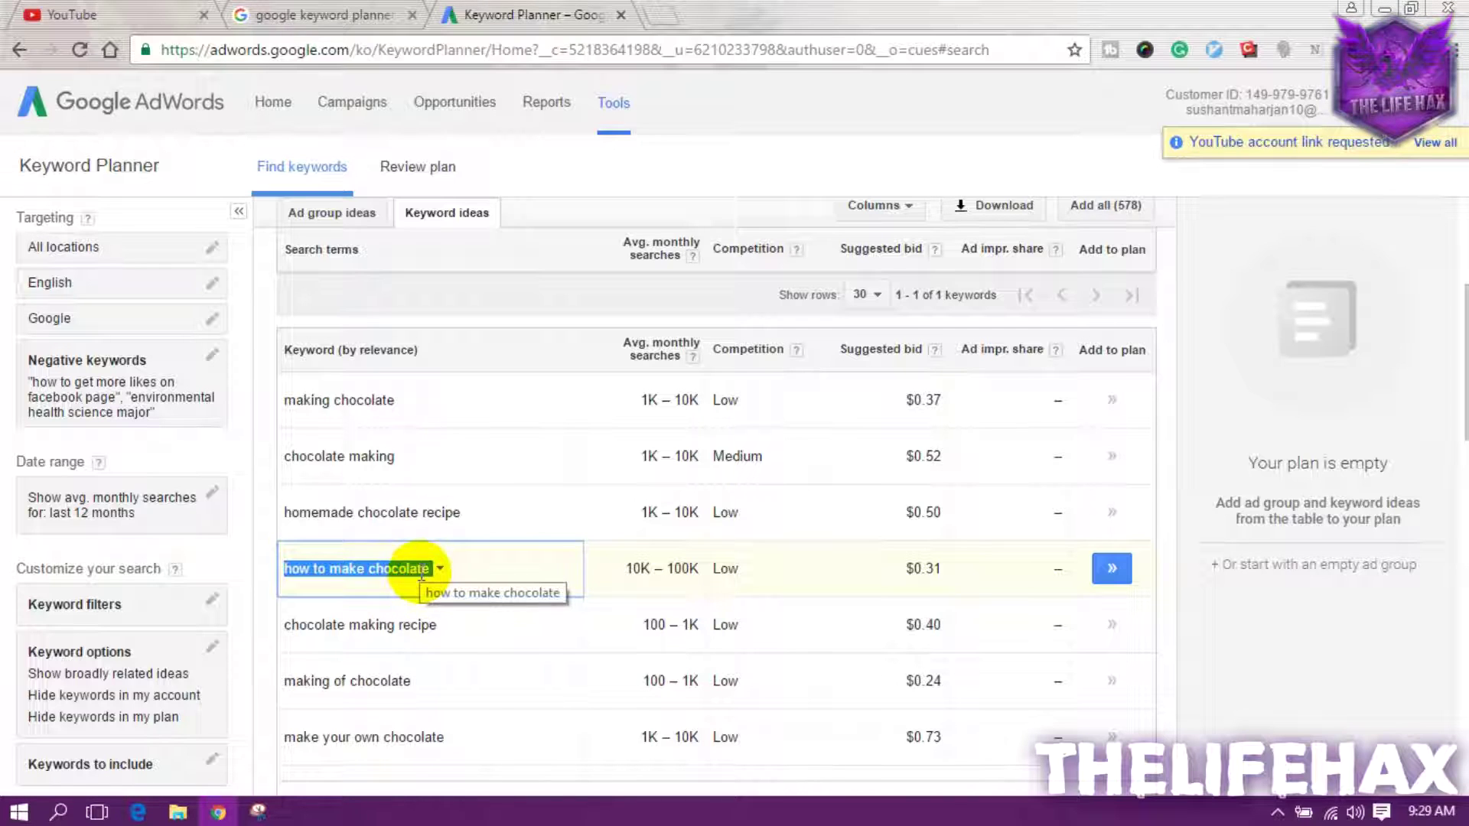
left_click(326, 572)
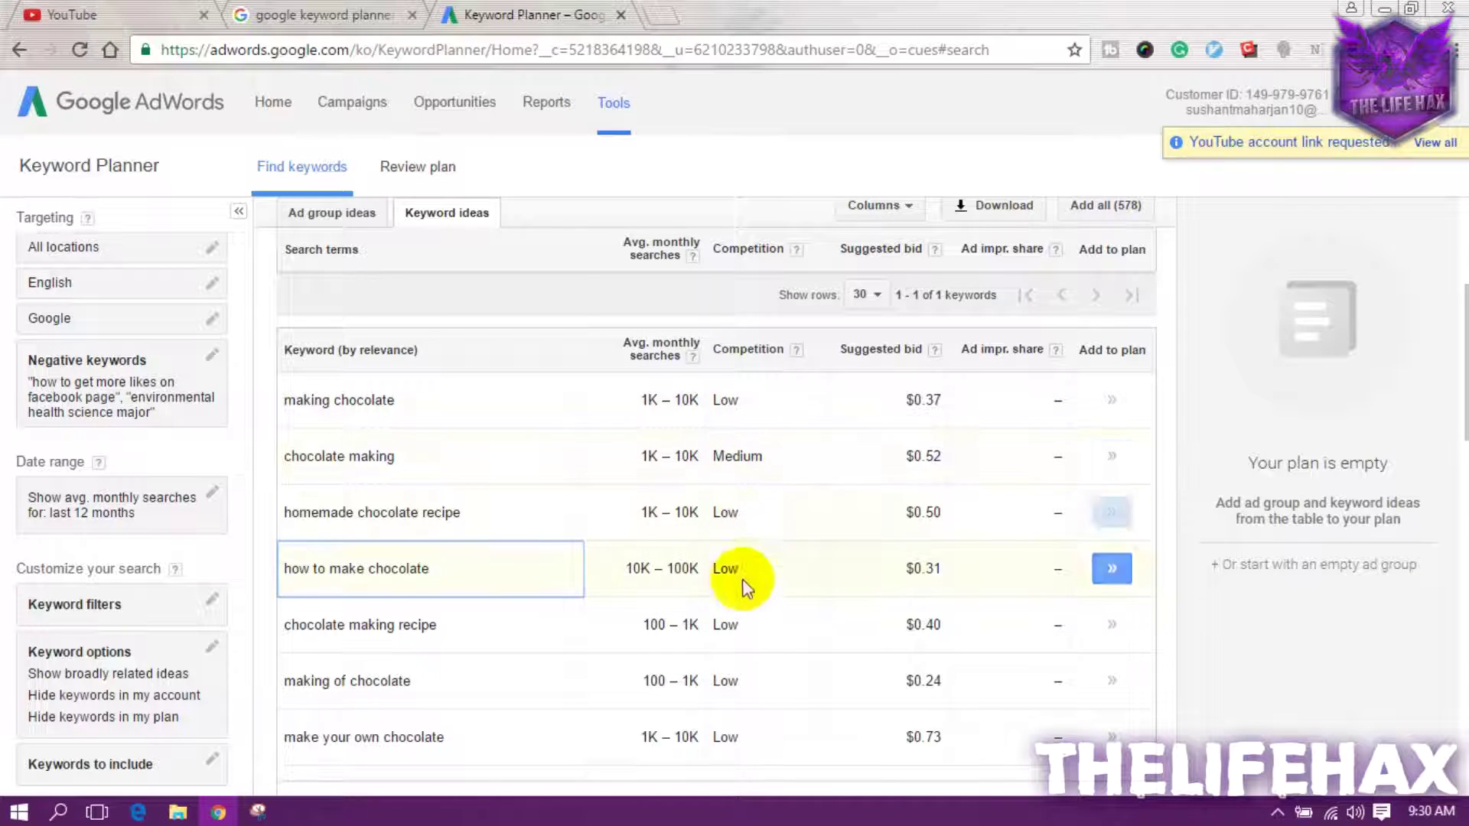
Select the 'how to make chocolate' keyword (10K–100K searches, Low competition) and open its context menu
left_click_drag(742, 585, 724, 564)
scroll(768, 555, "down", 15)
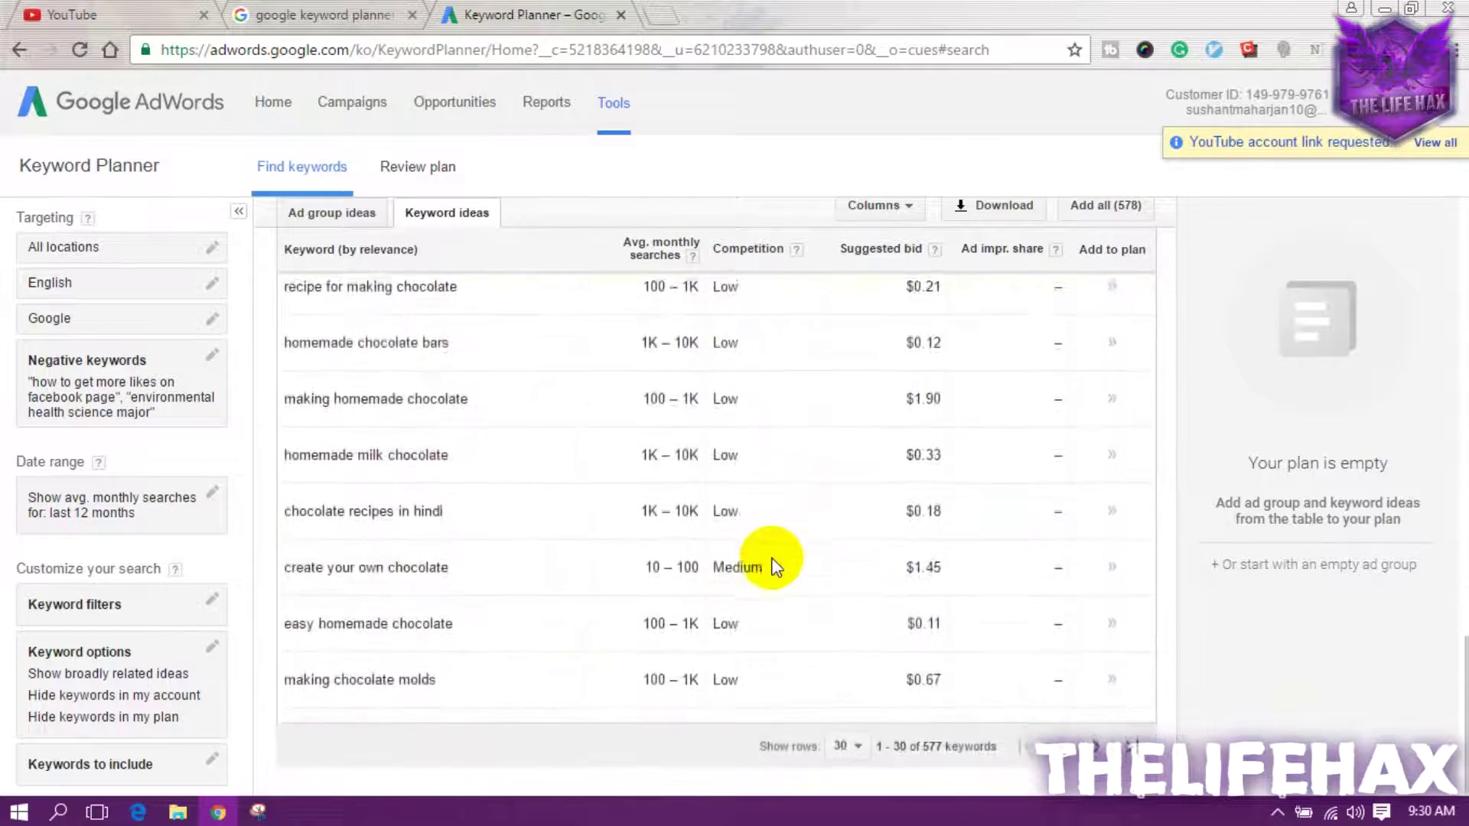
scroll(769, 581, "up", 15)
scroll(733, 609, "down", 5)
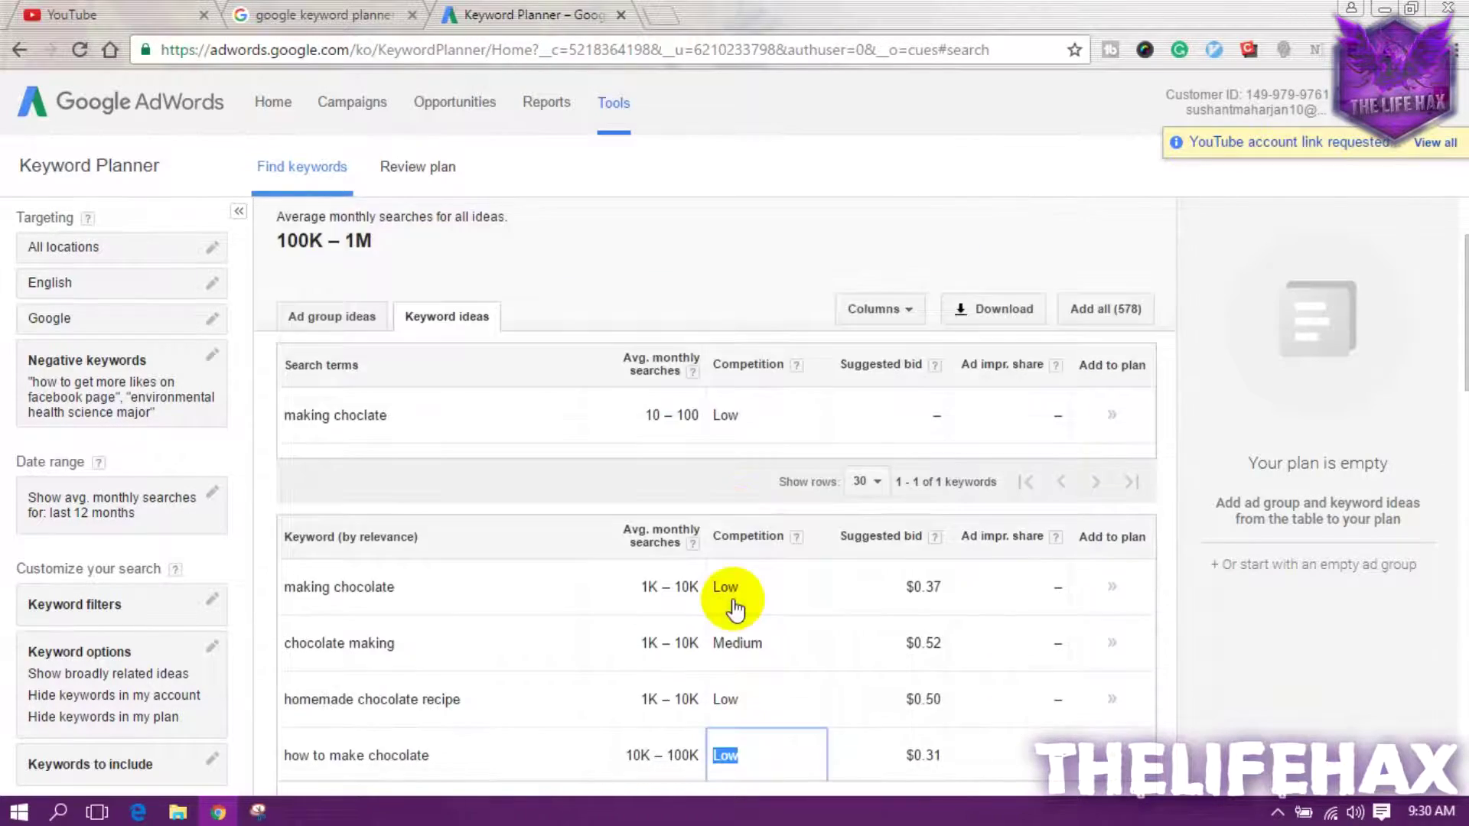
scroll(731, 512, "up", 1)
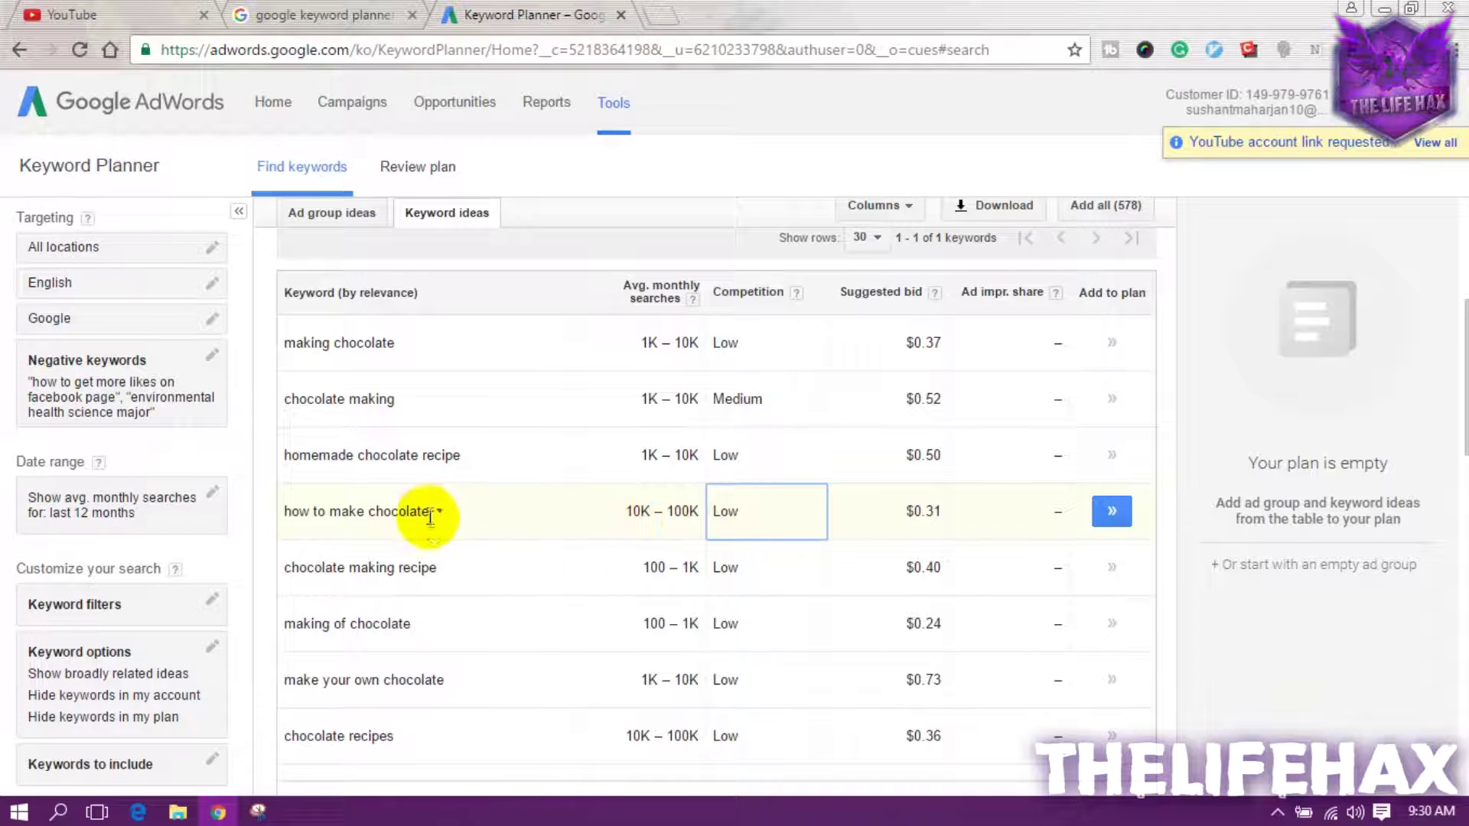
left_click_drag(420, 519, 361, 506)
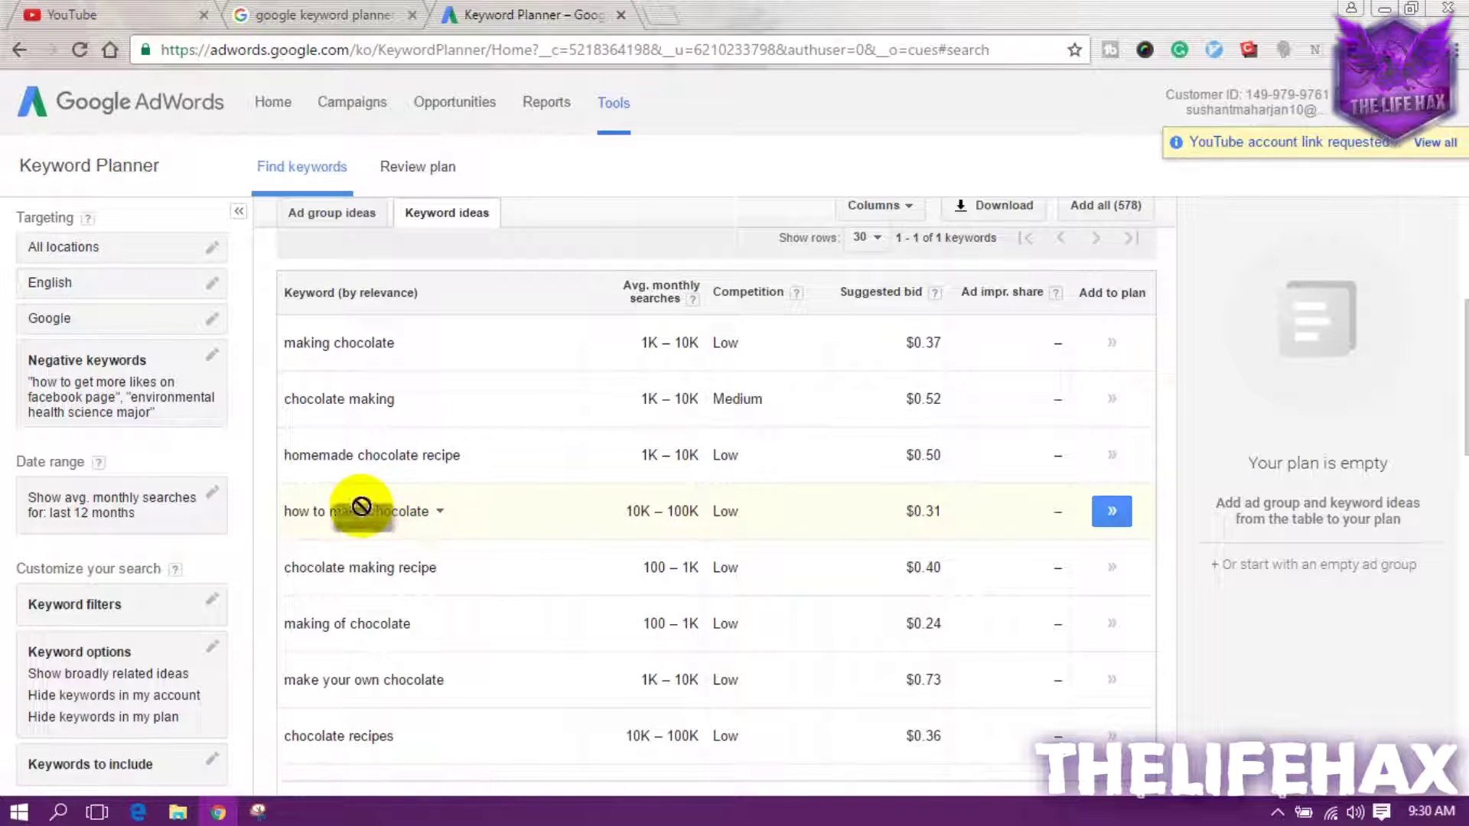
right_click(342, 506)
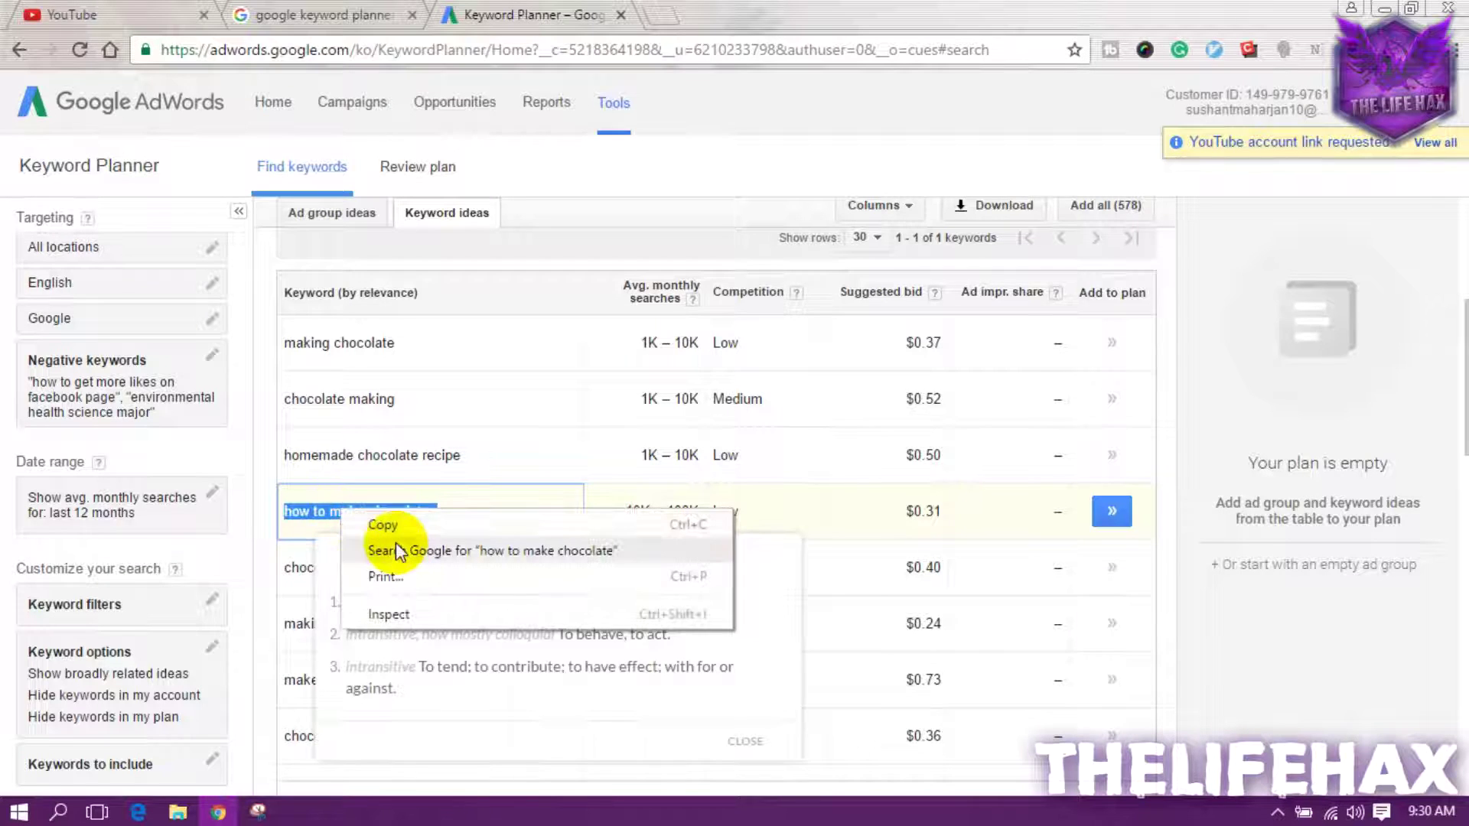
Search Google for 'how to make chocolate' and read the query's autocomplete suggestions
left_click(405, 553)
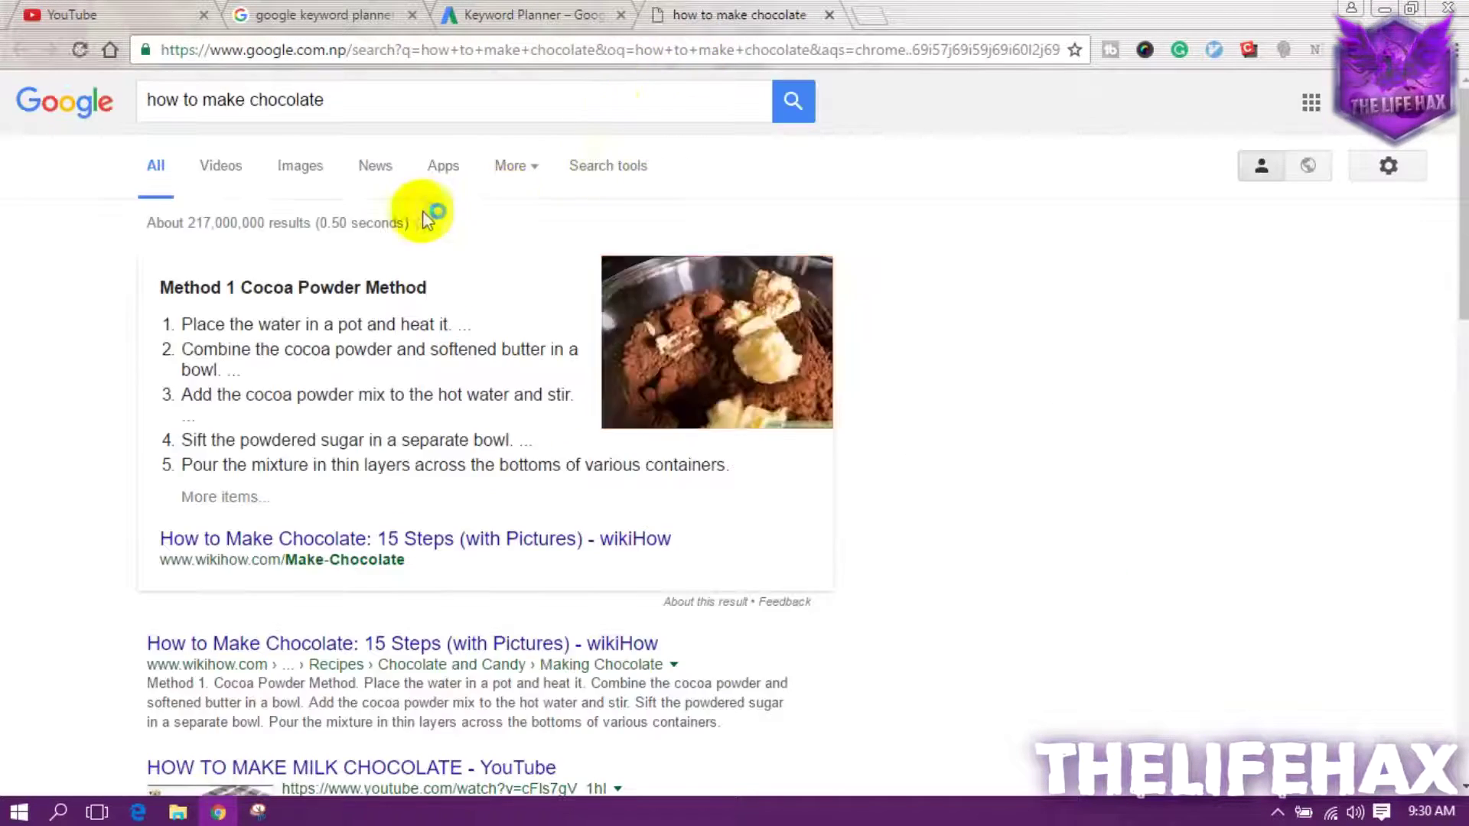
left_click(338, 102)
left_click_drag(338, 102, 99, 111)
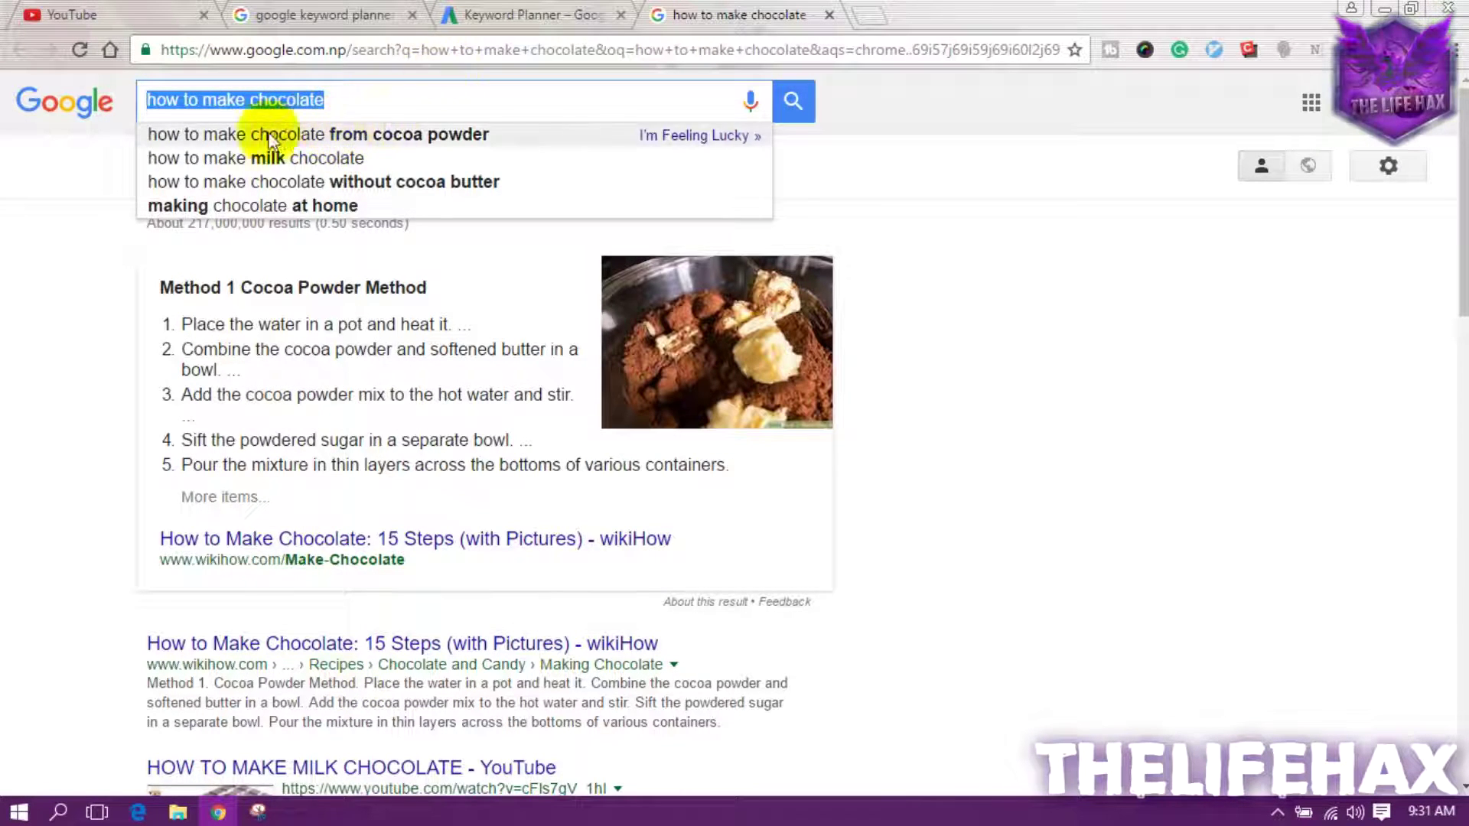
left_click(262, 100)
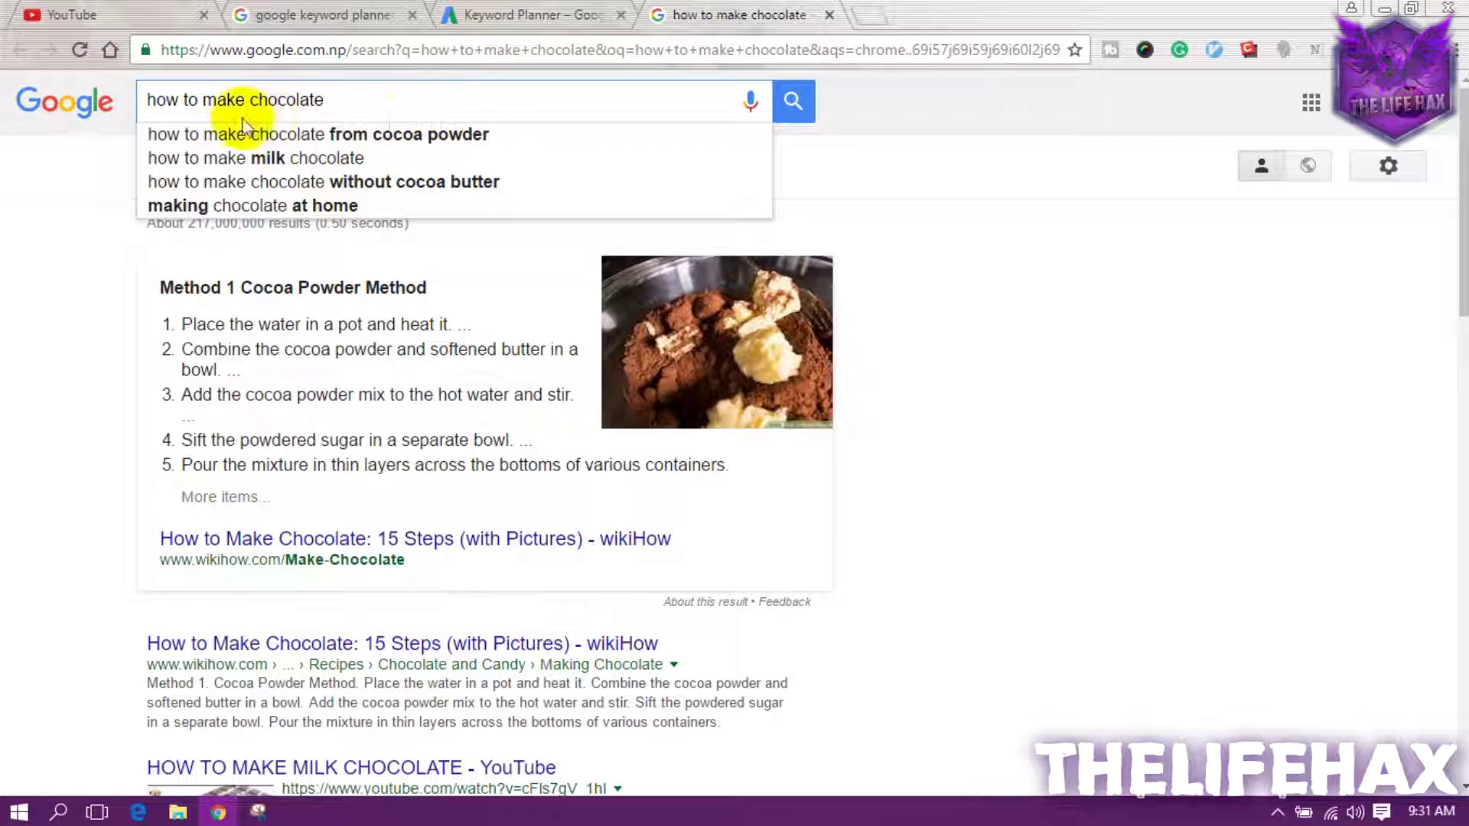
Find 'how to make chocolate' on the page to jump to the related searches
left_click_drag(323, 99, 112, 101)
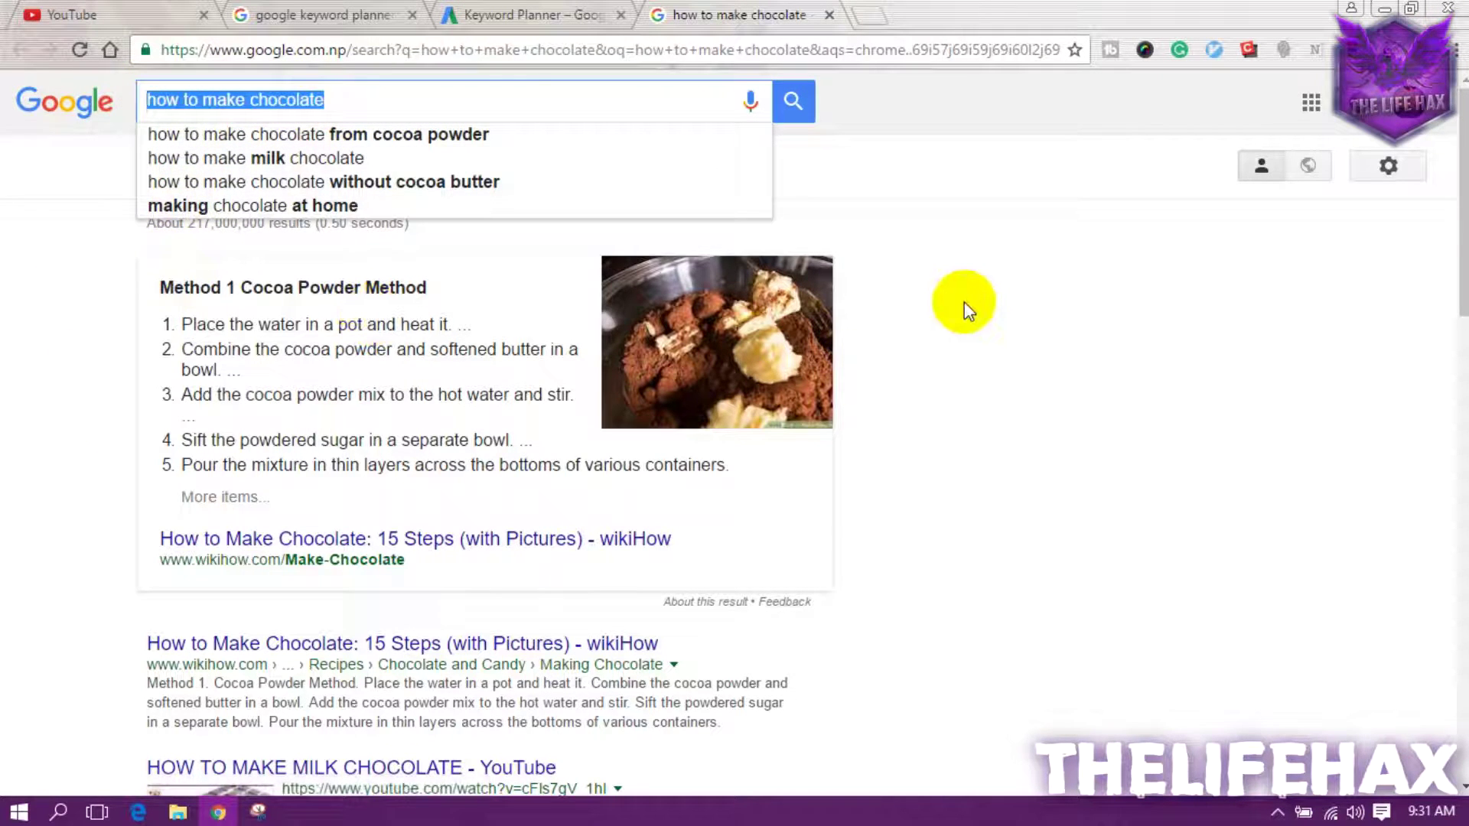
key("ctrl+f")
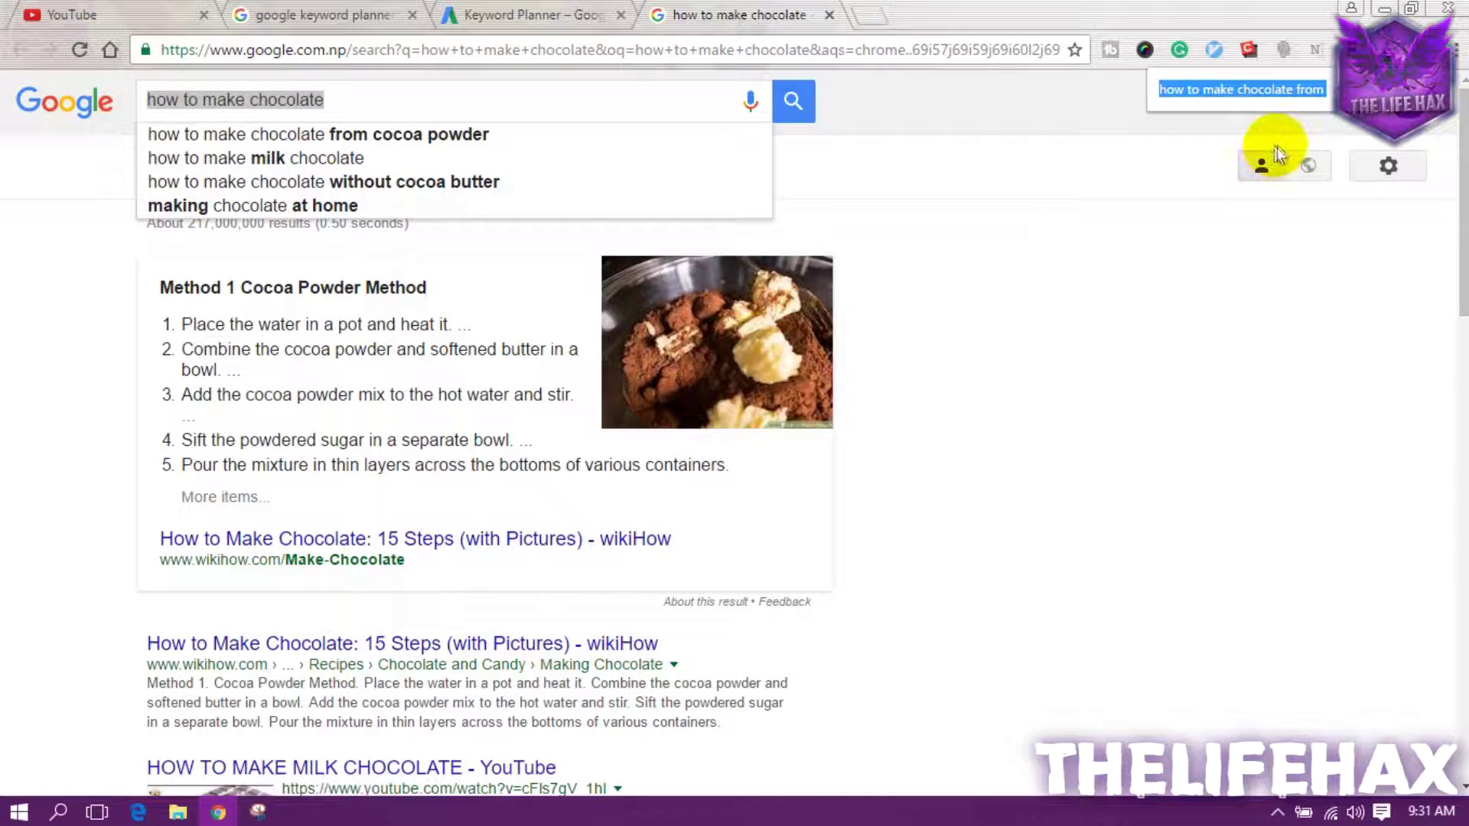
key("ctrl+f")
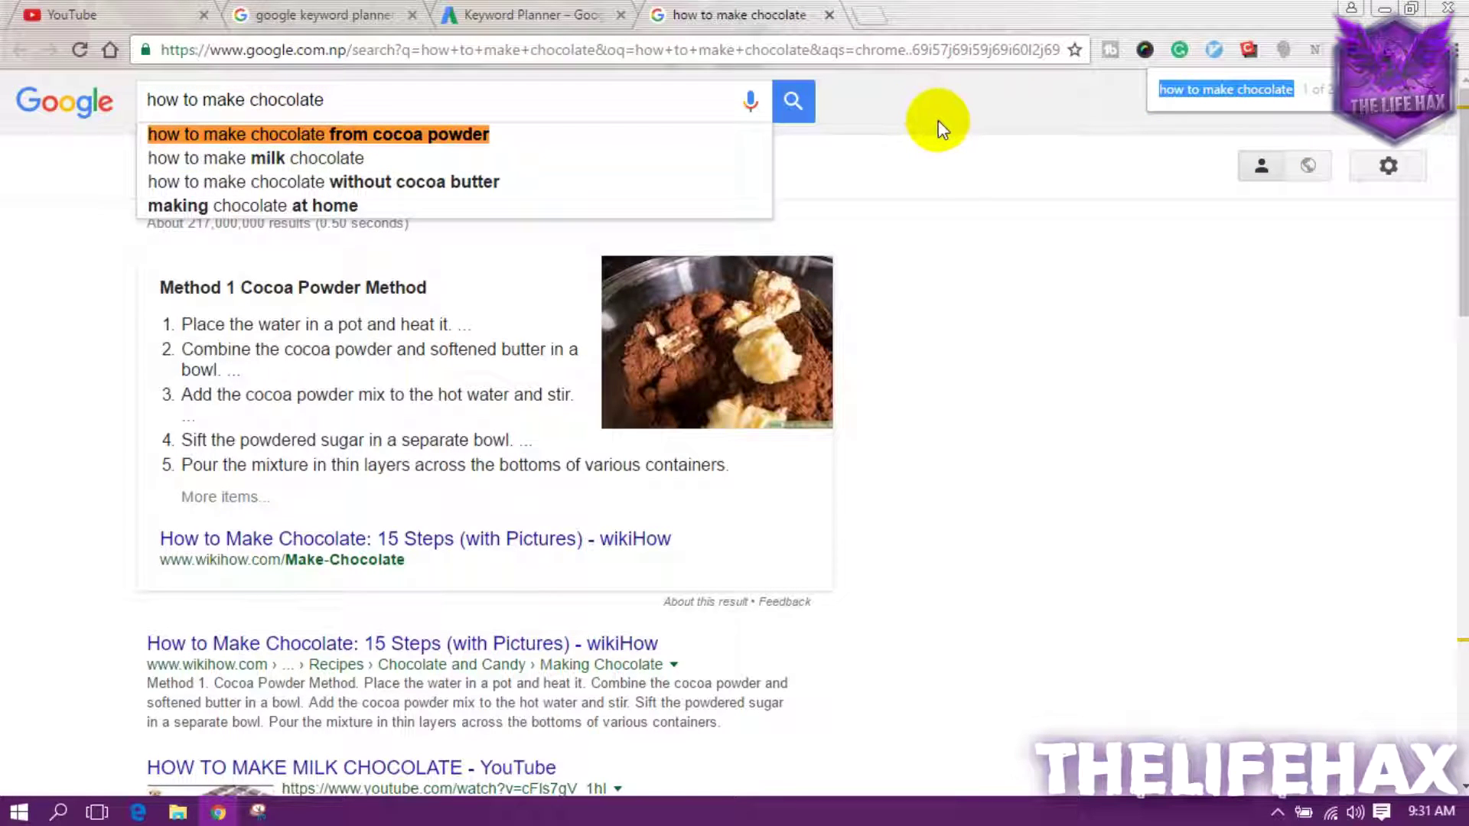
key("Return")
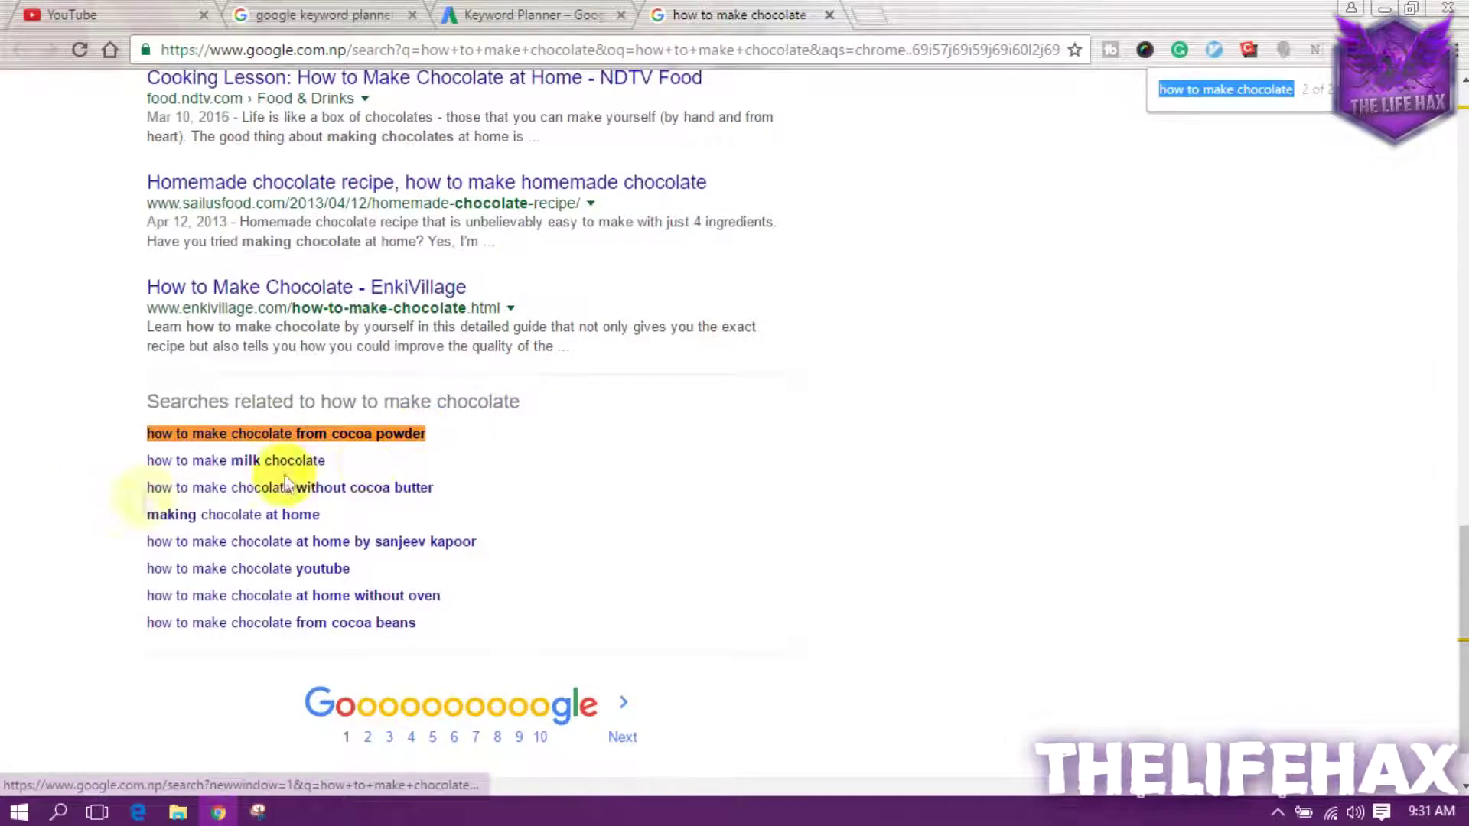
Recheck the query's suggestions and scroll down to the related searches
left_click(63, 443)
scroll(115, 454, "up", 20)
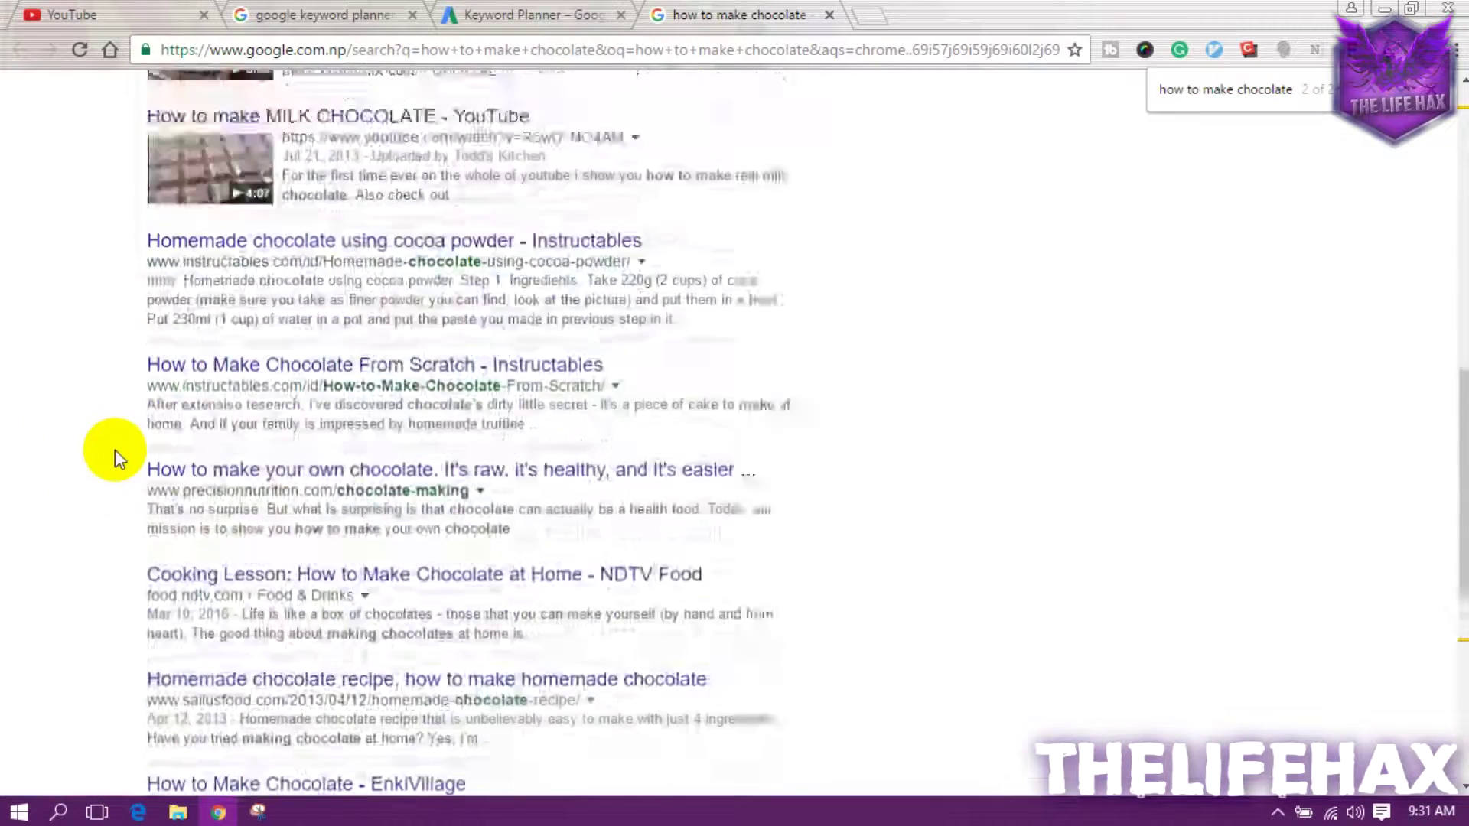
left_click(492, 106)
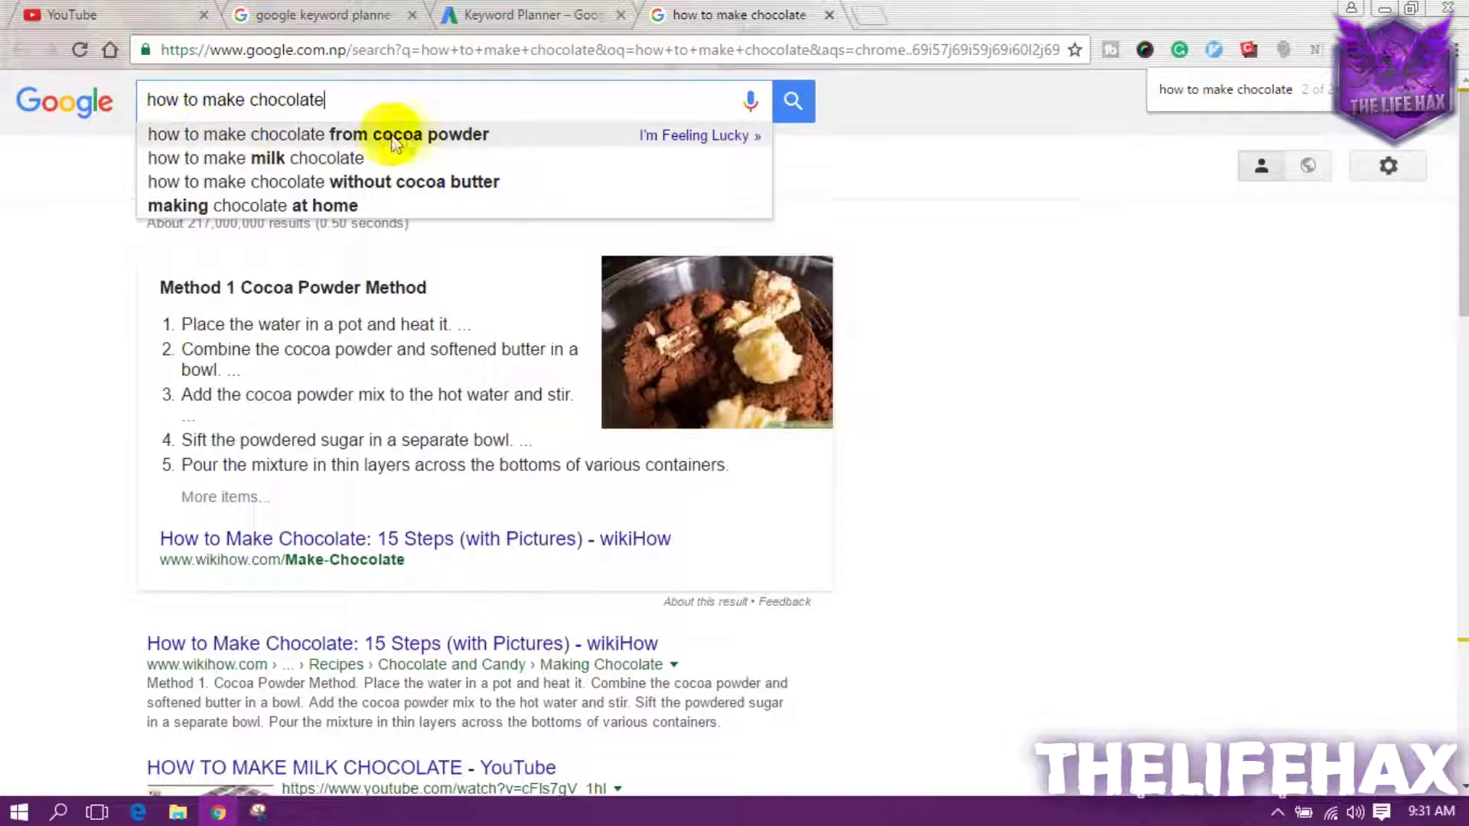
scroll(374, 351, "down", 15)
scroll(327, 344, "down", 3)
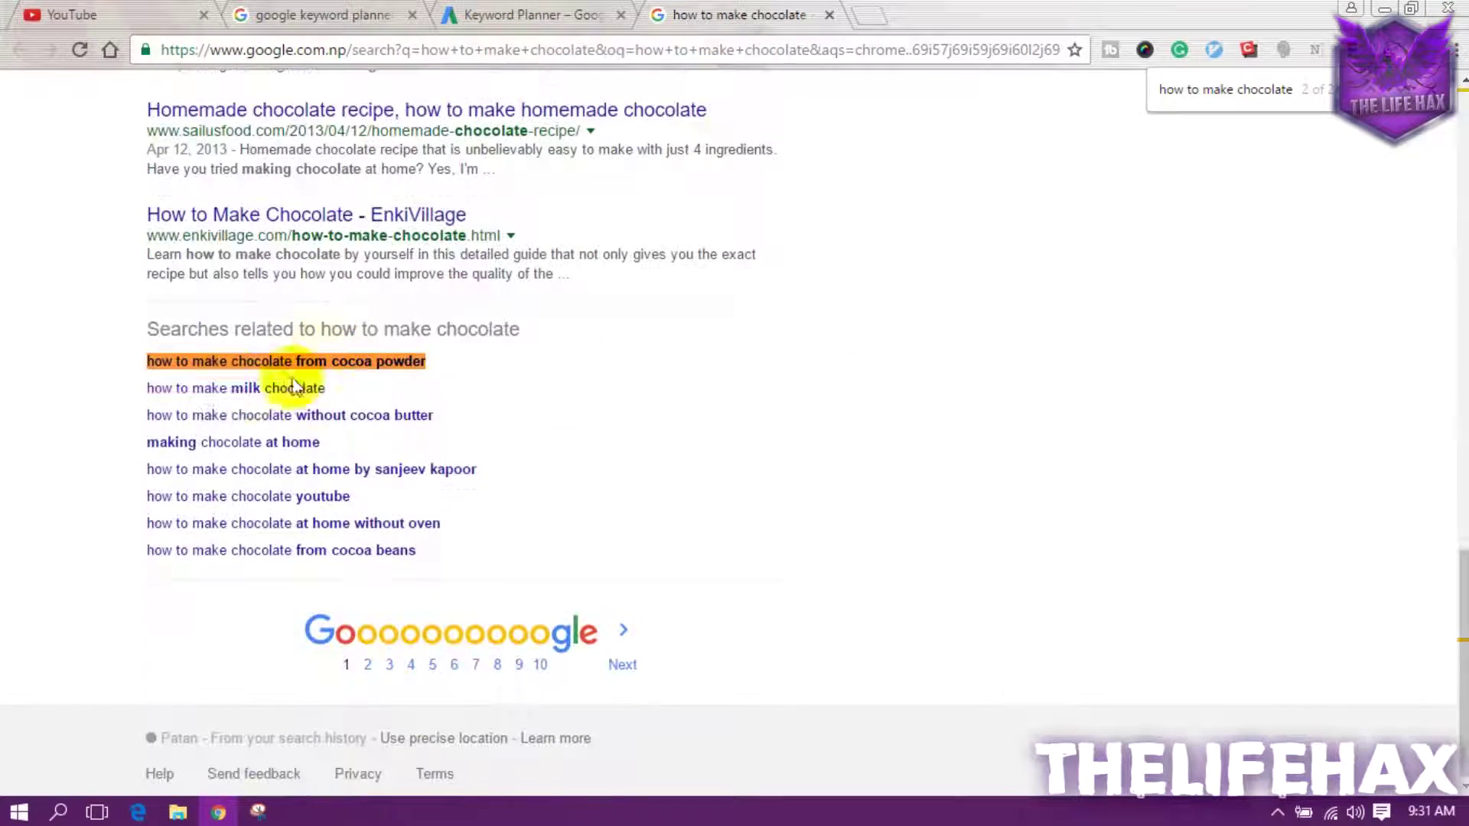
Copy the related search 'how to make chocolate from cocoa powder'
left_click_drag(150, 322, 433, 314)
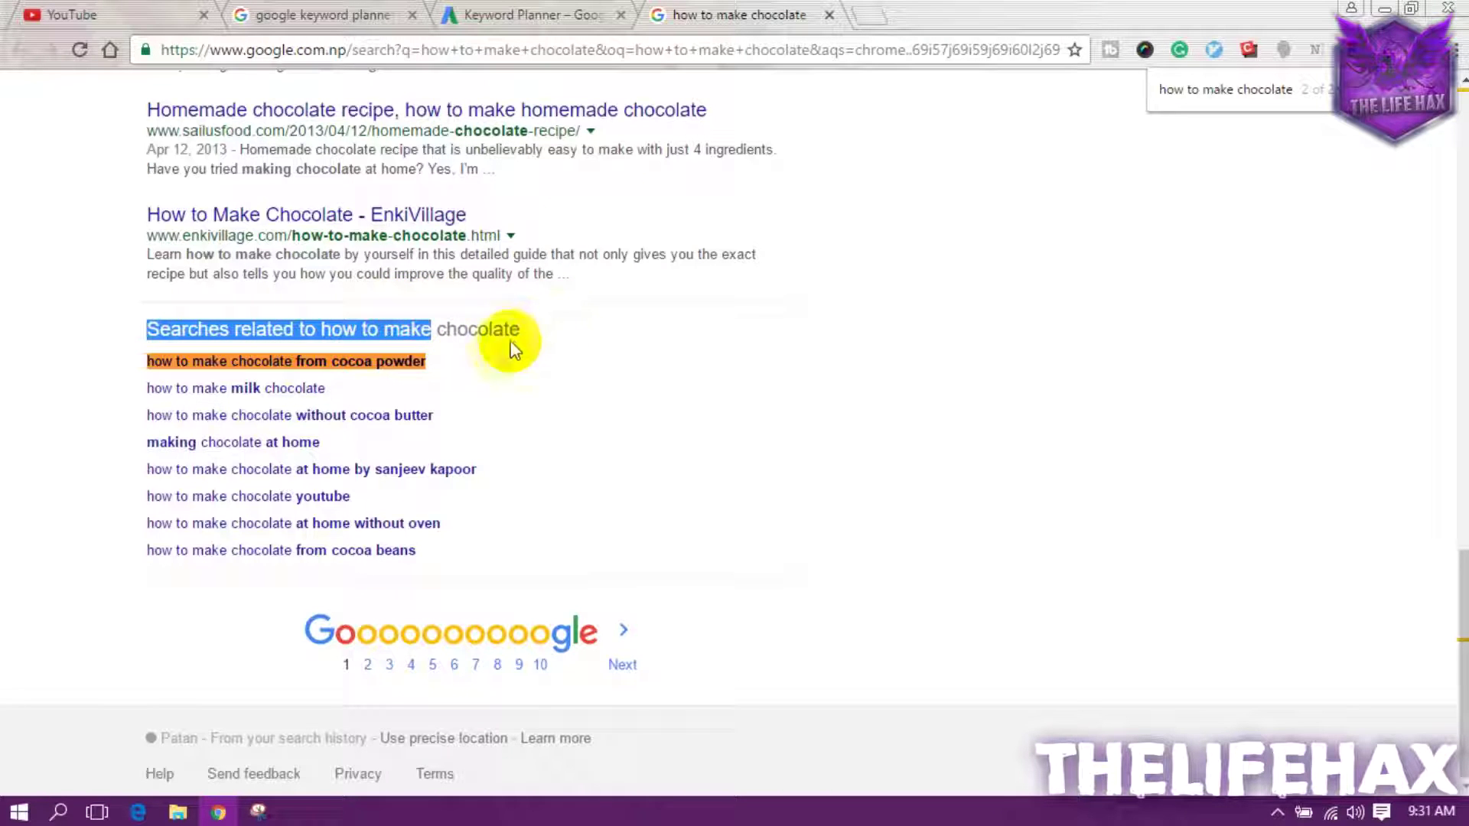
left_click(165, 370)
left_click_drag(140, 369, 450, 378)
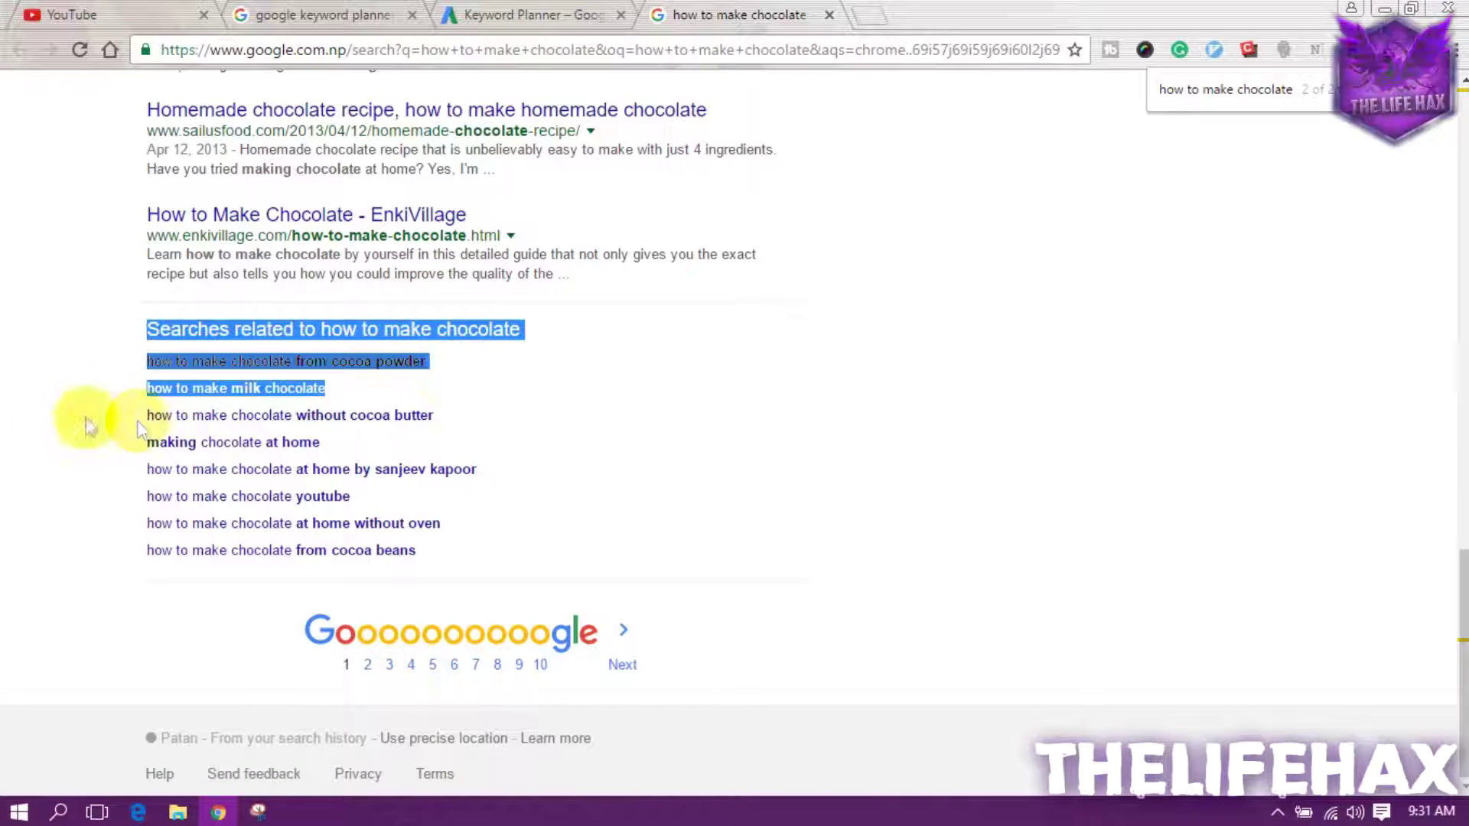
left_click(130, 369)
left_click_drag(135, 369, 252, 366)
left_click(127, 371)
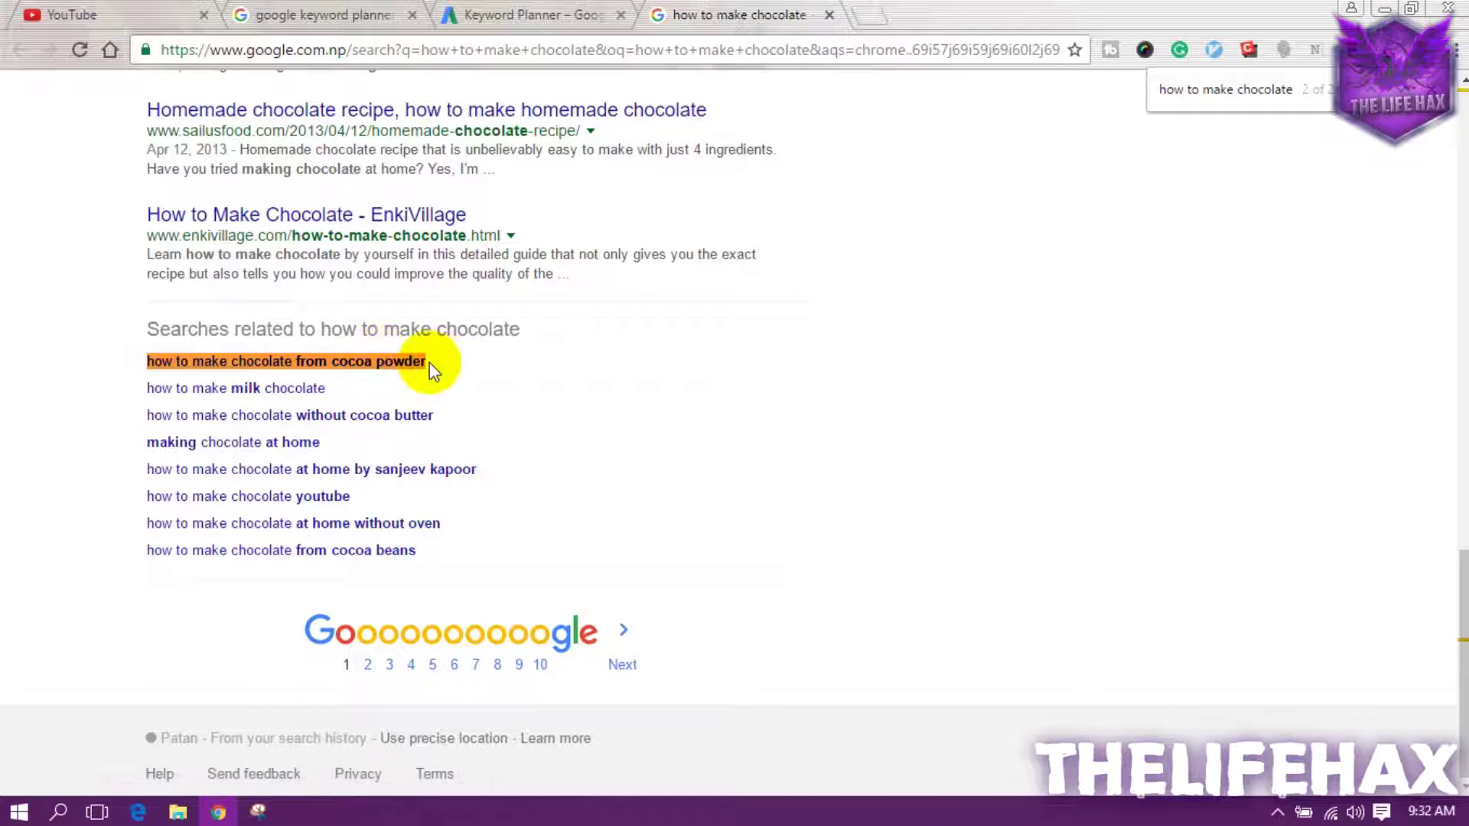
left_click_drag(429, 362, 150, 368)
right_click(151, 368)
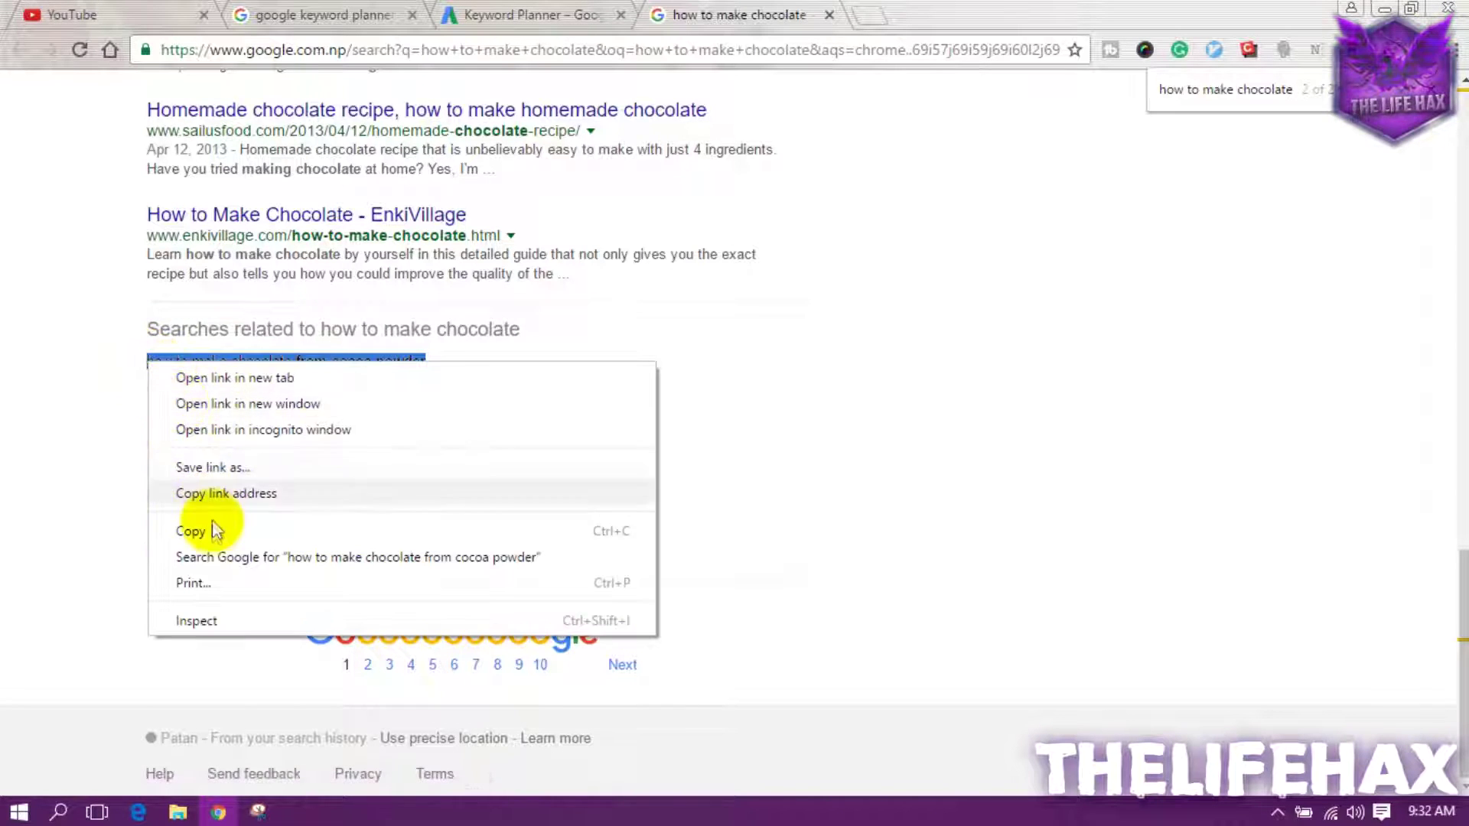
left_click(214, 524)
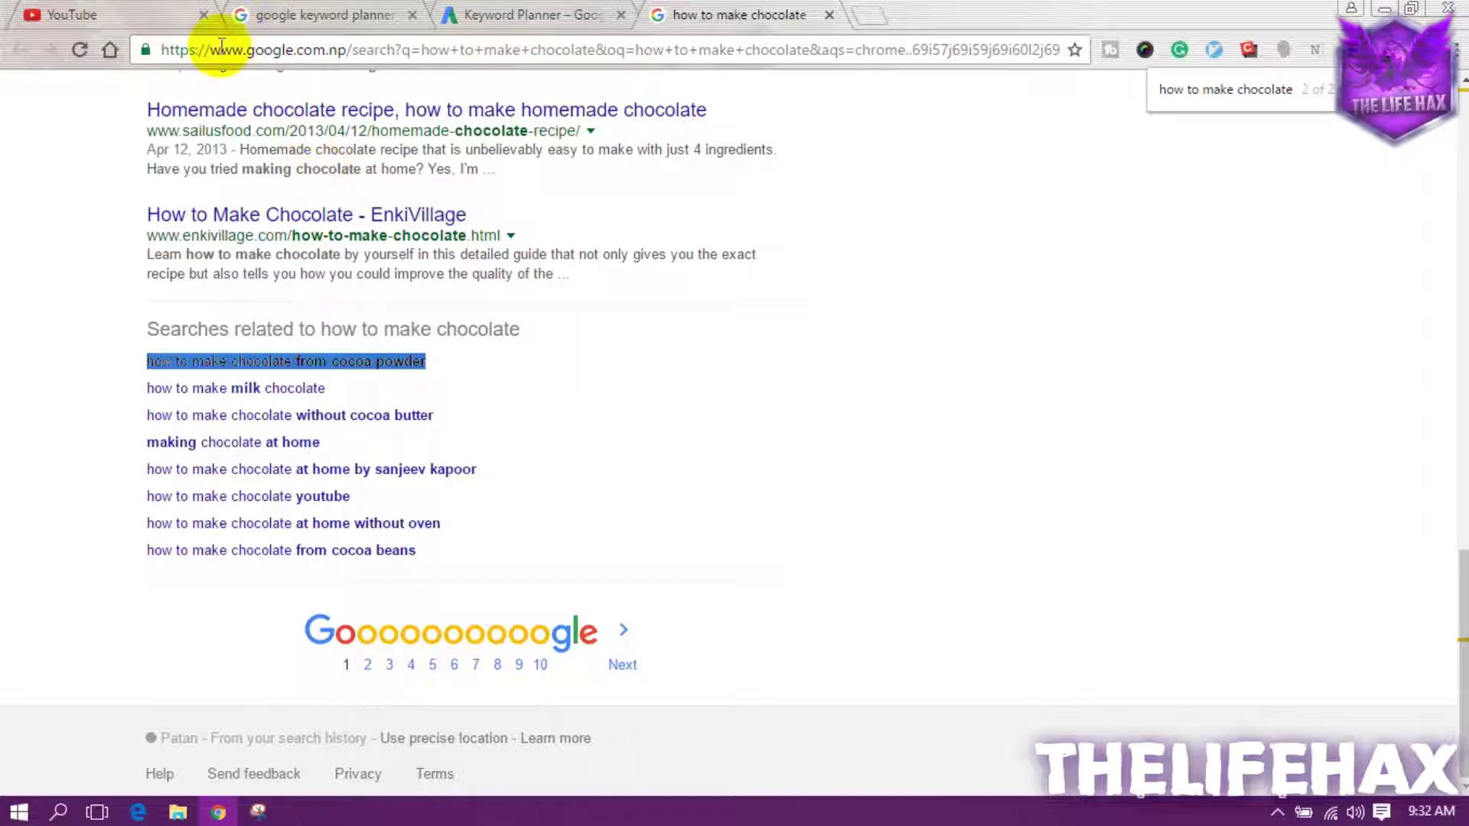
Search YouTube for 'how to make chocolate from cocoa powder' and highlight the phrase with Ctrl+F
left_click(153, 13)
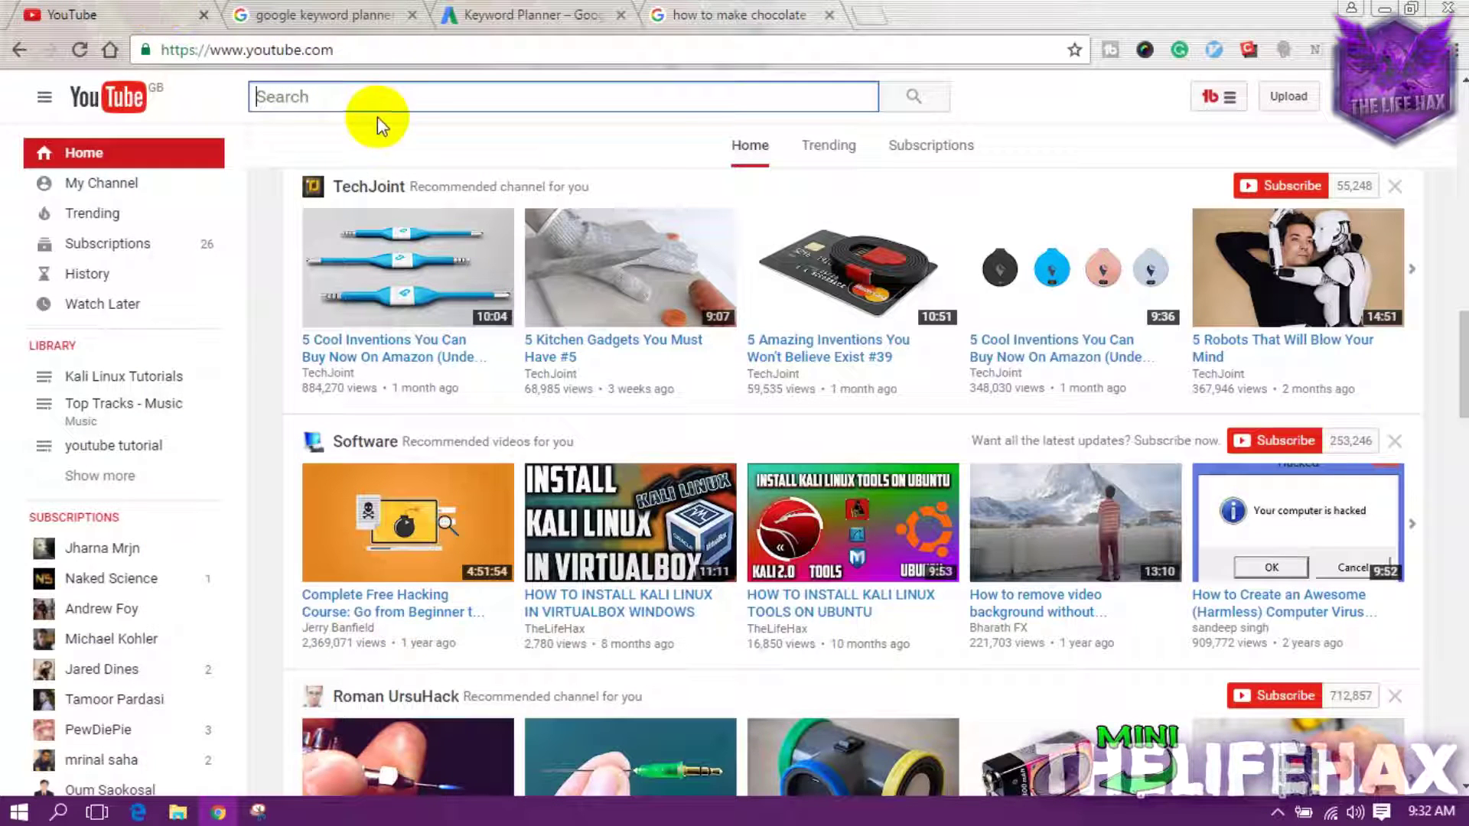
left_click(540, 98)
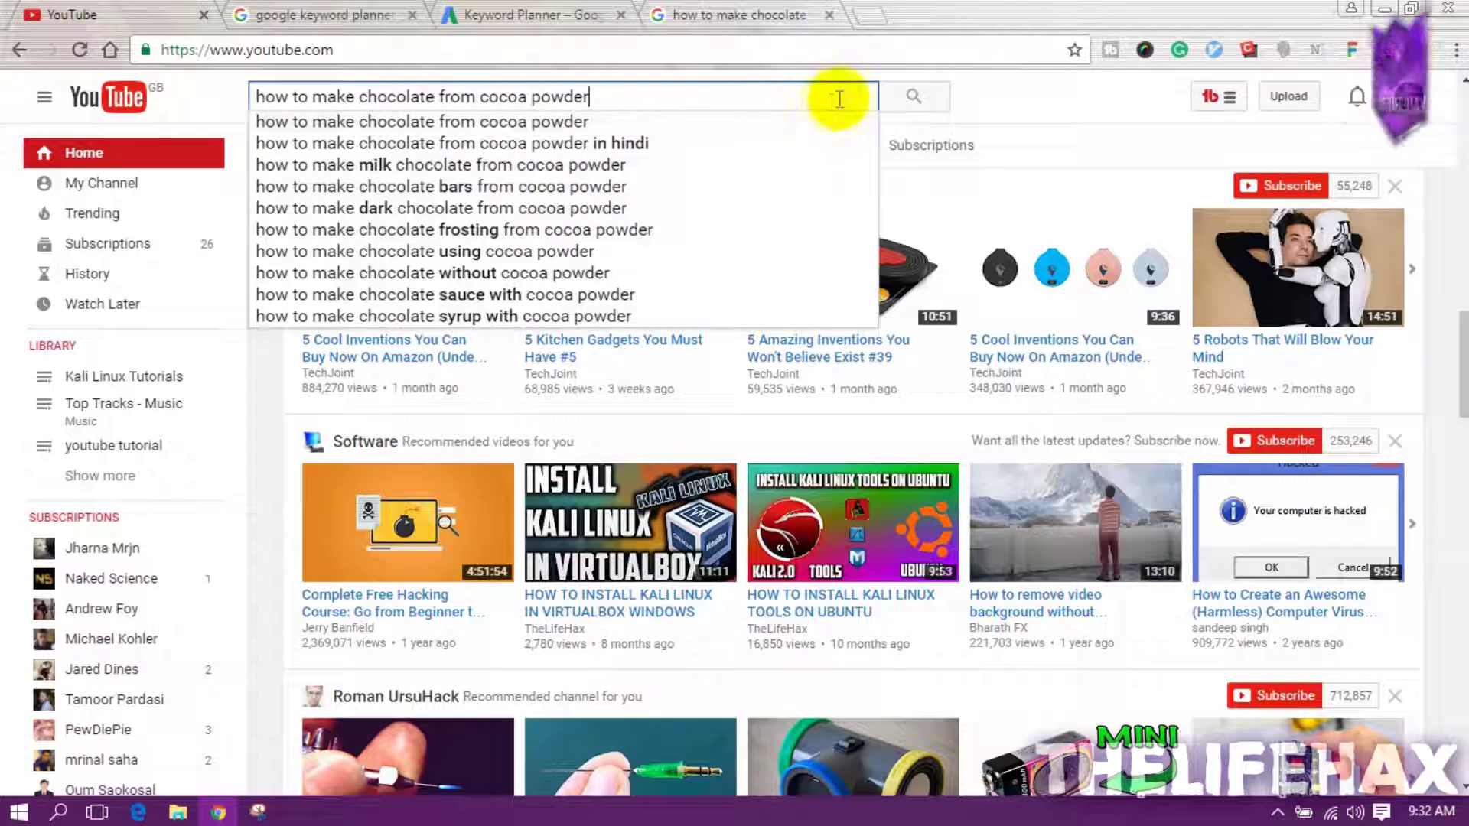
left_click(915, 100)
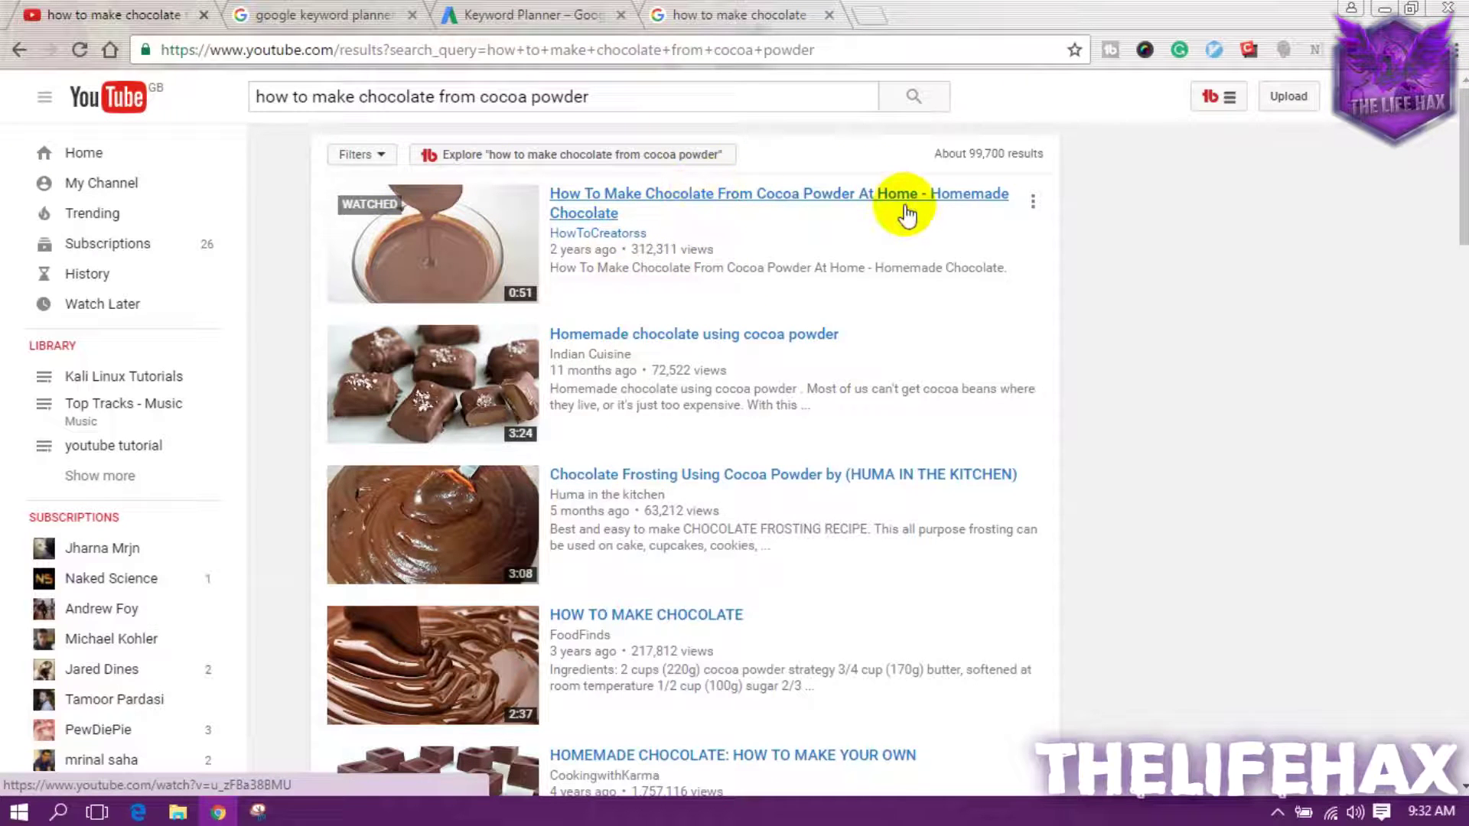
key("ctrl+f")
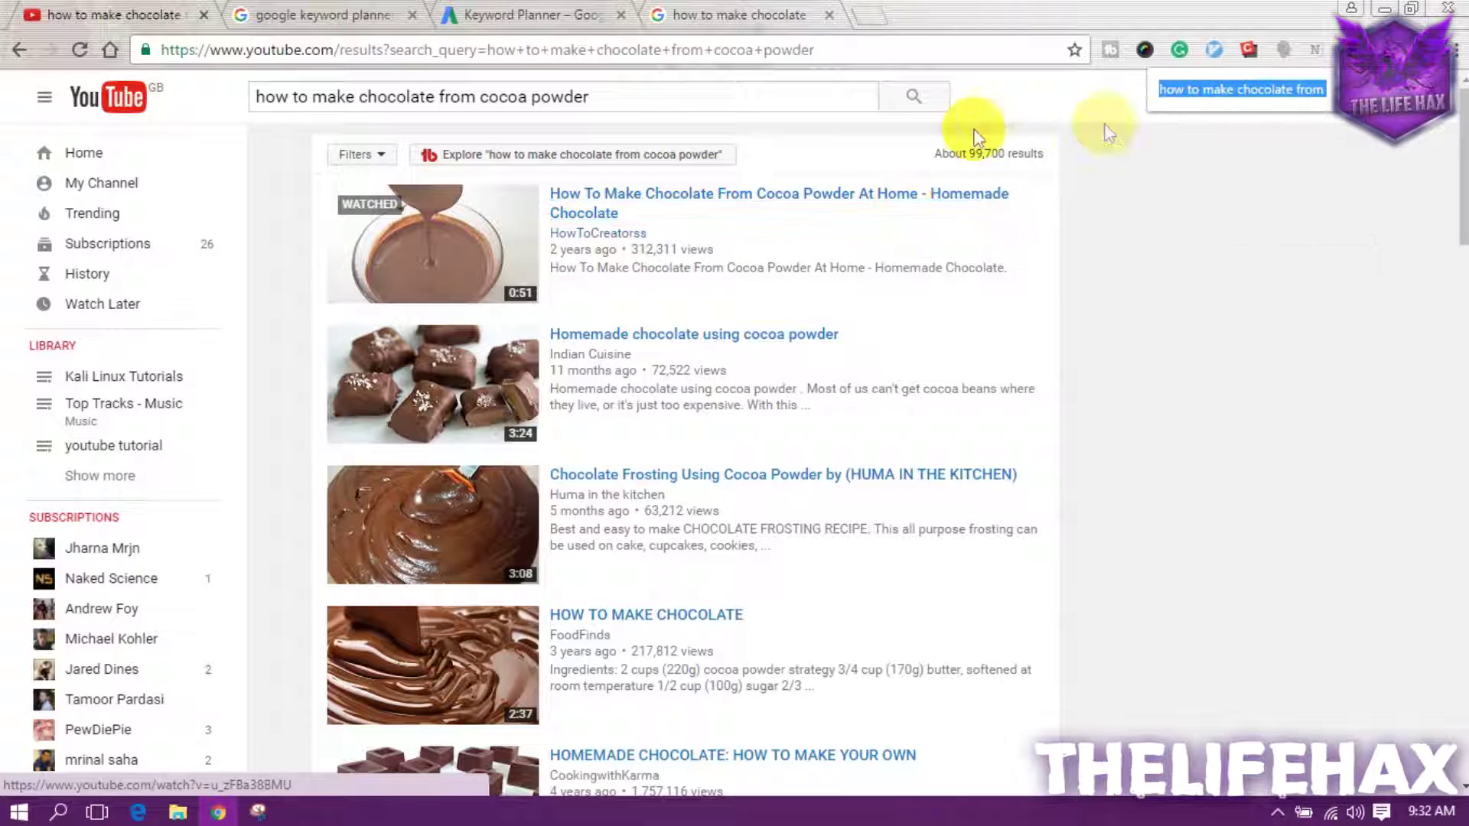
key("ctrl+v")
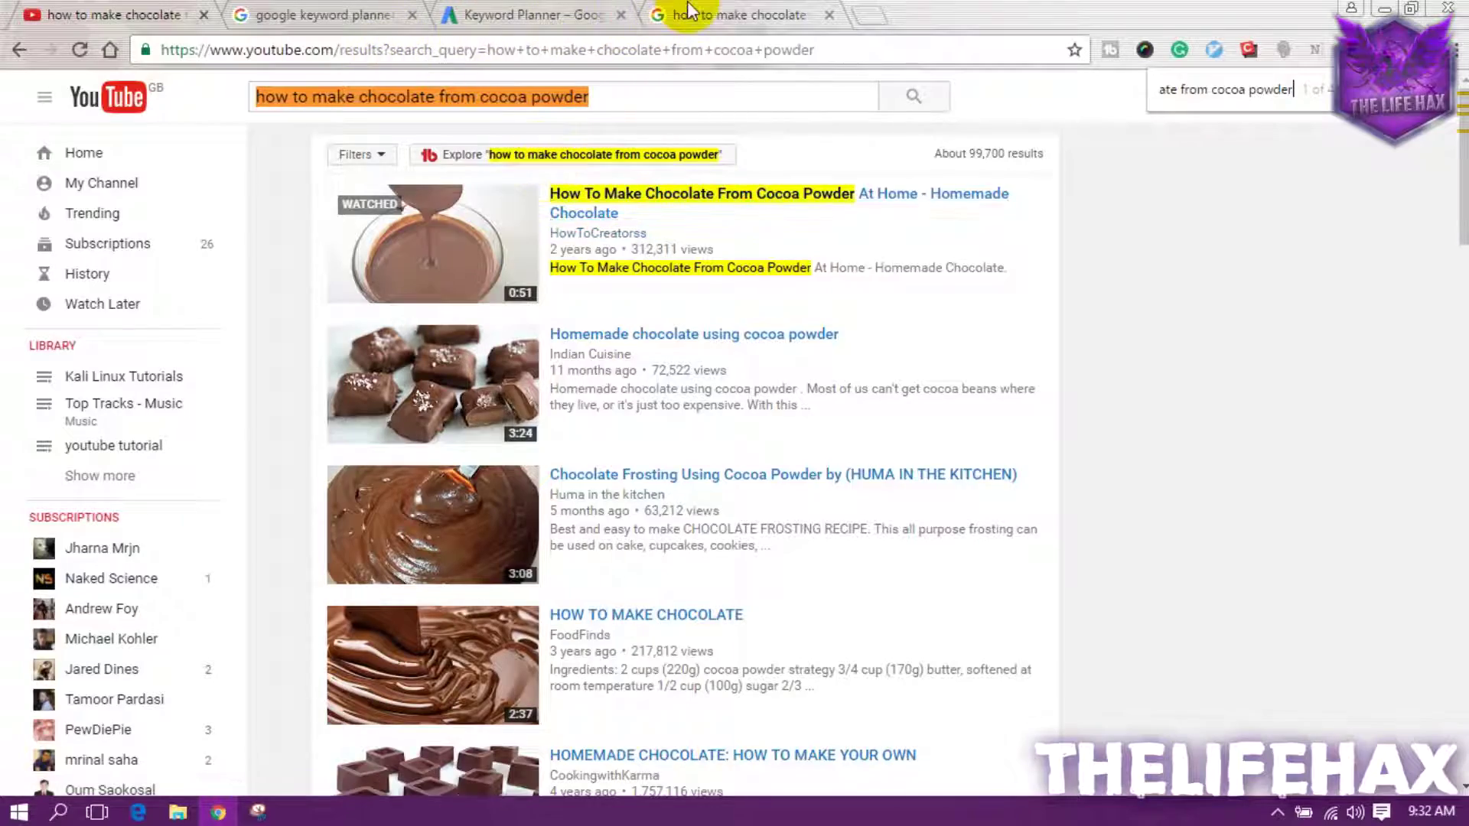
Glance over the Google results for 'how to make chocolate', then return to YouTube
left_click(688, 10)
scroll(534, 186, "up", 3)
scroll(535, 187, "up", 15)
scroll(314, 315, "down", 3)
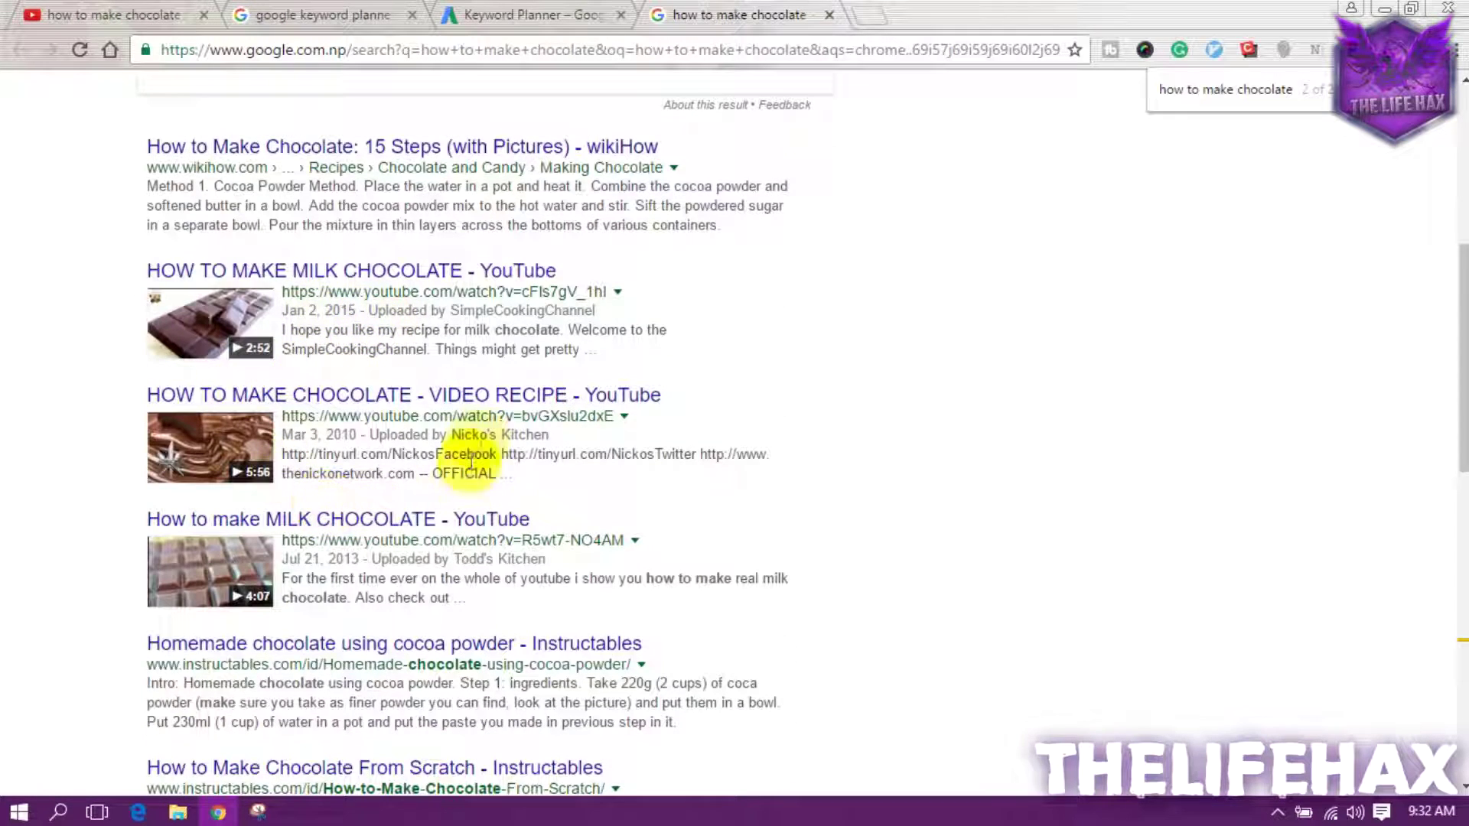
left_click(153, 10)
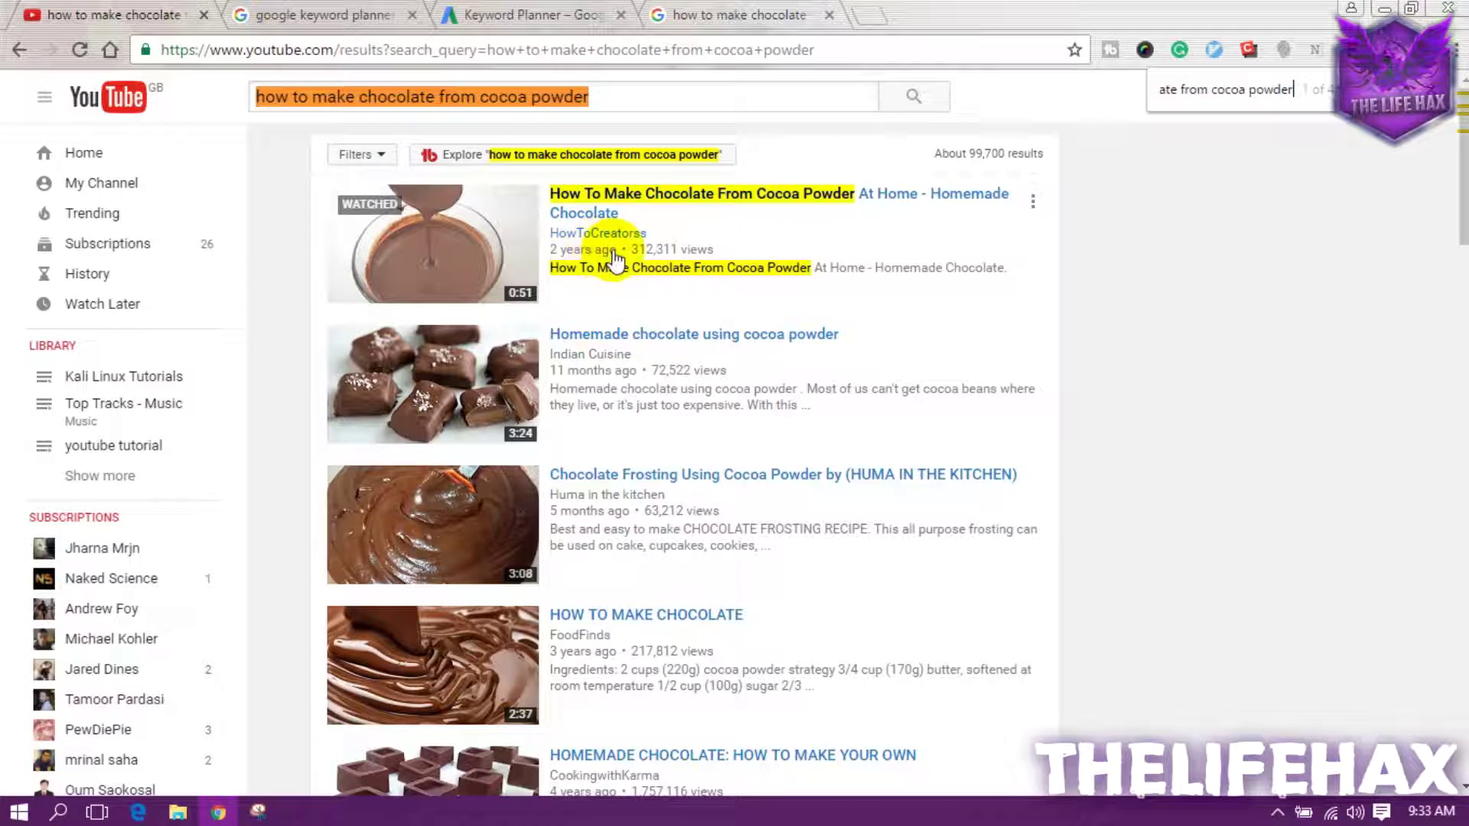
Open the top result, 'How To Make Chocolate From Cocoa Powder At Home', in a new tab
left_click(560, 253)
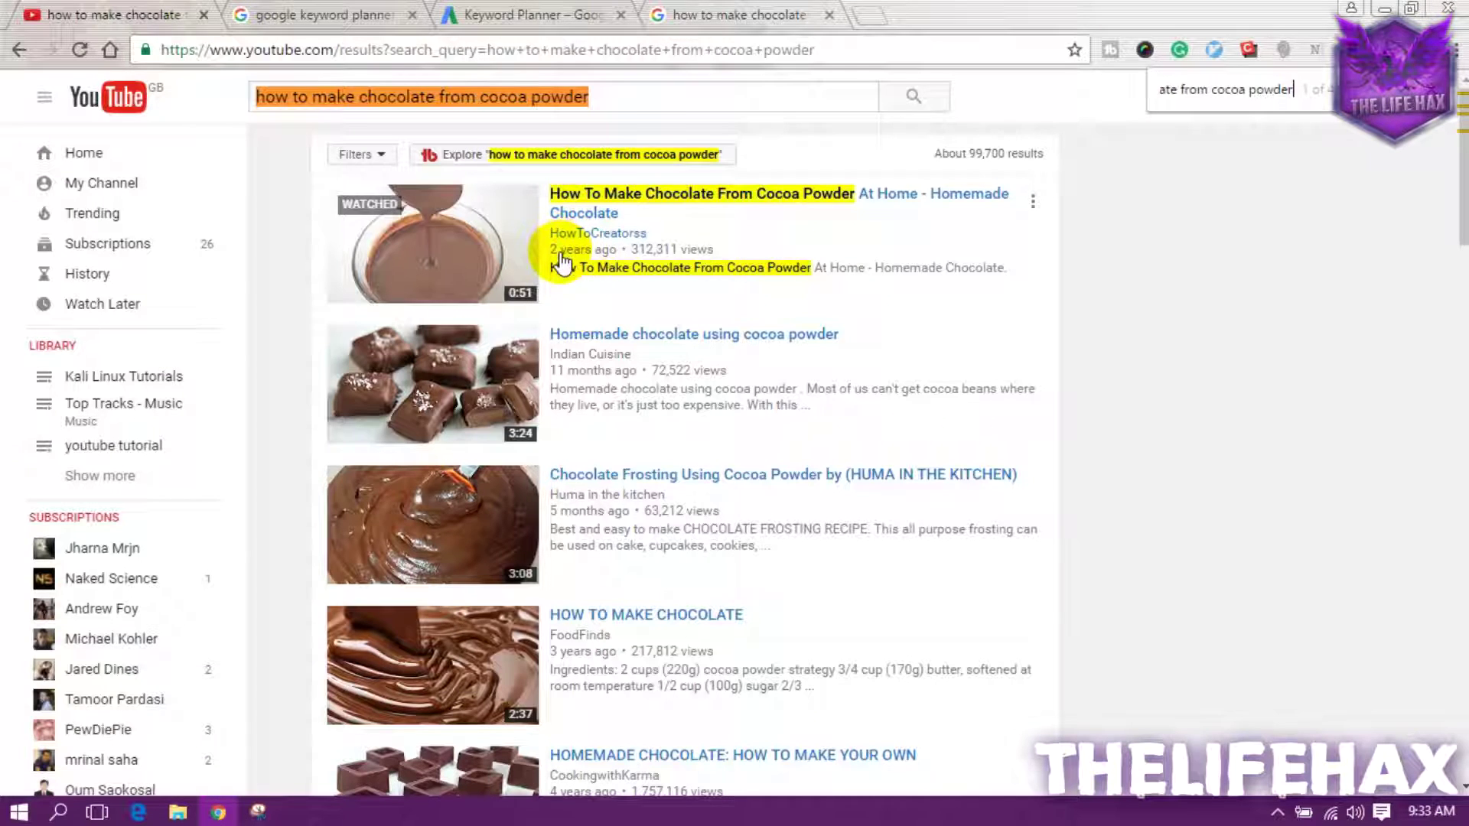
left_click(624, 100)
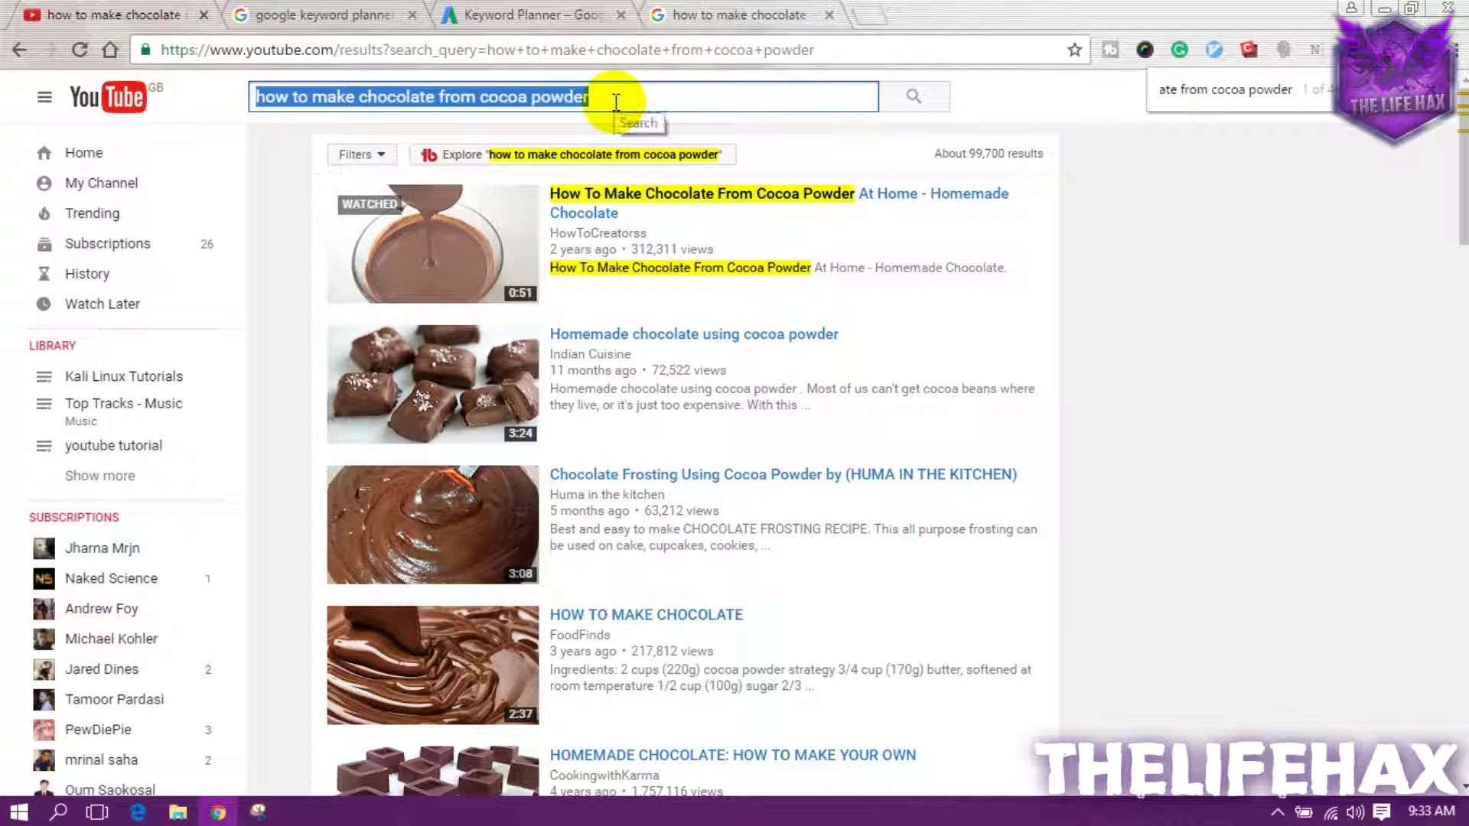
right_click(711, 200)
left_click(747, 209)
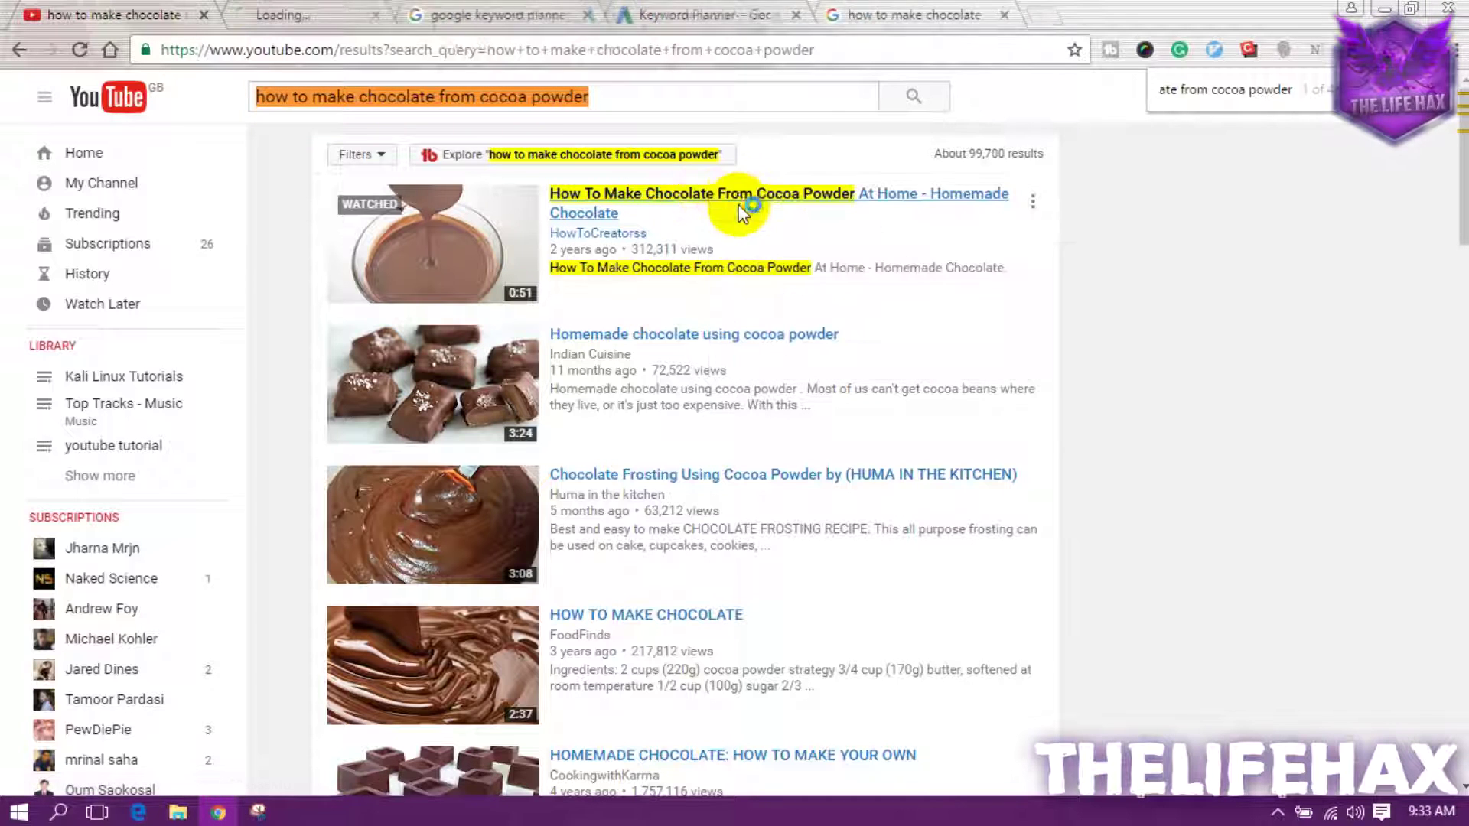
Switch to the cocoa powder video's tab and pause it at the start
left_click(336, 15)
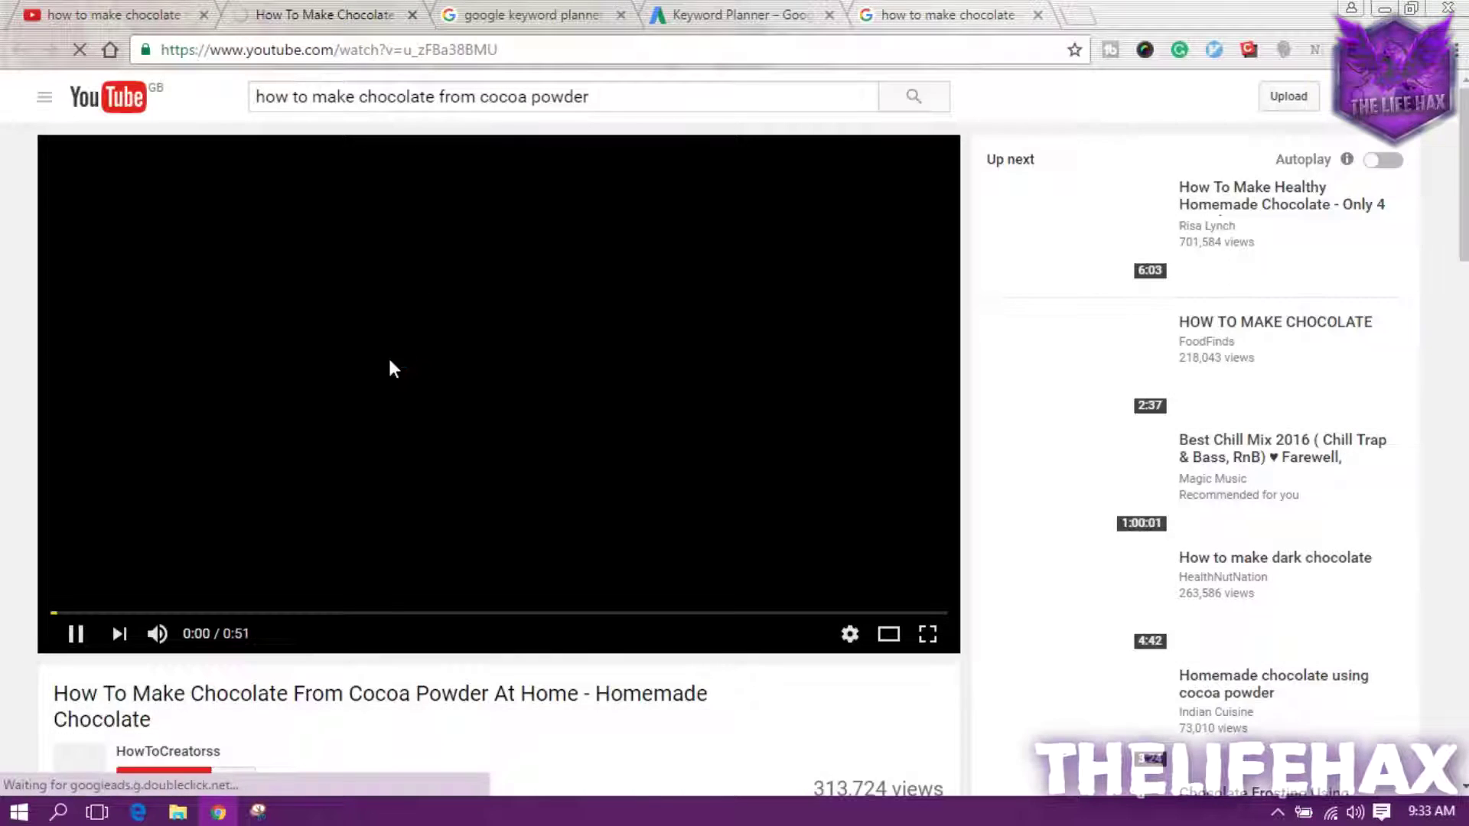
left_click(387, 391)
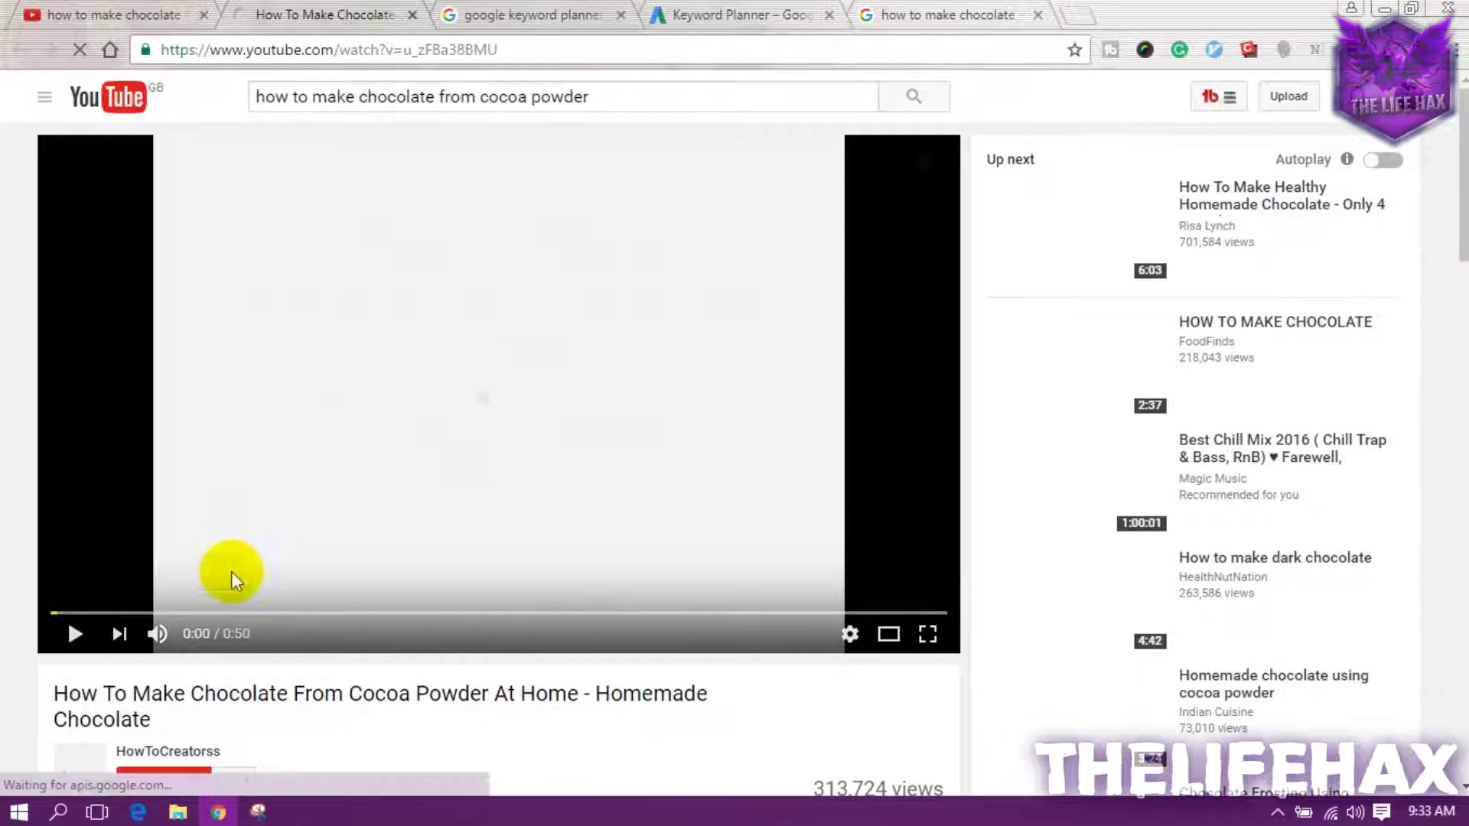
scroll(231, 571, "down", 6)
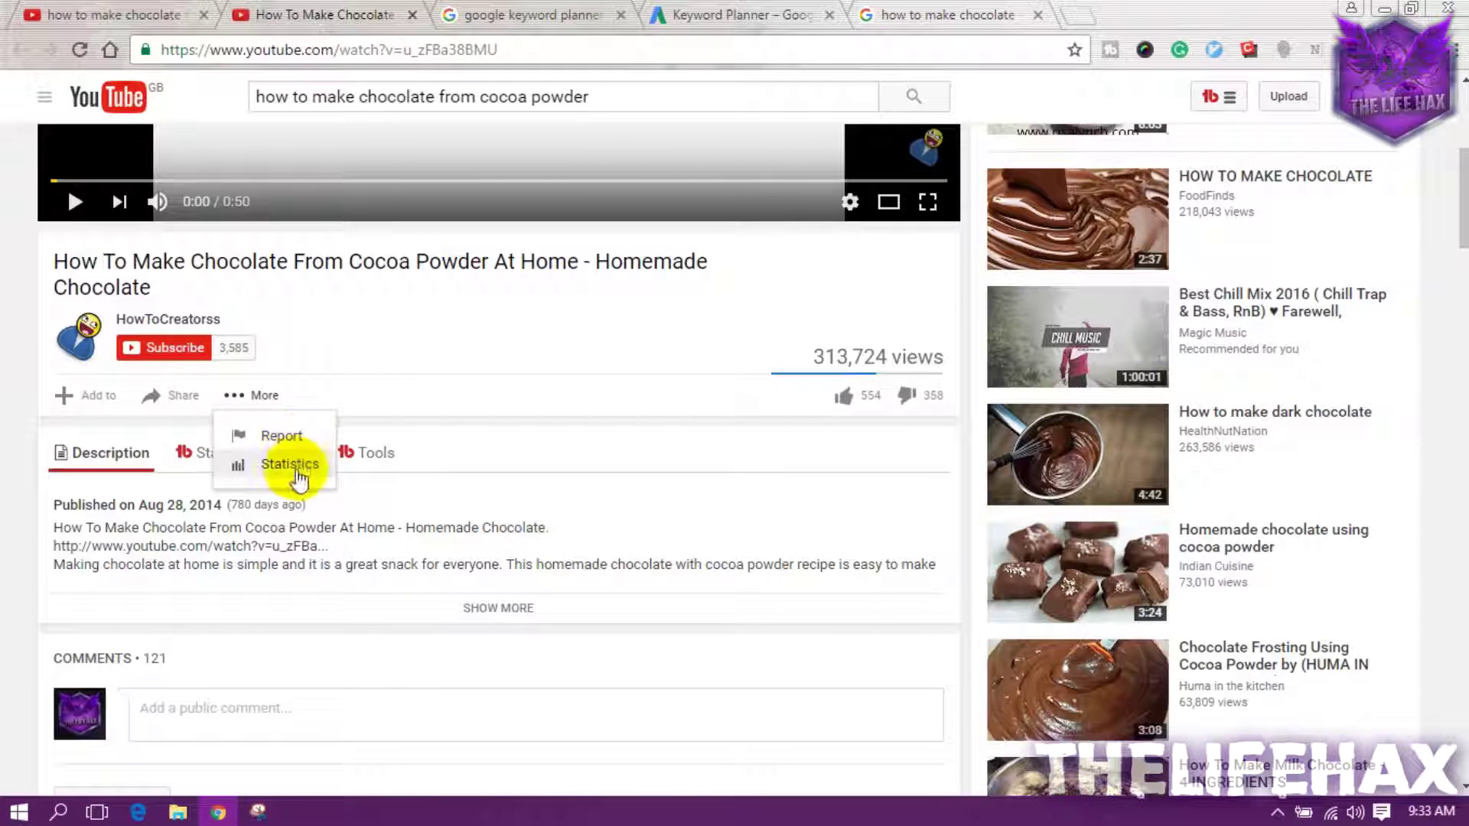
Show the video's statistics as daily views: 312,415 views, 72 subscriptions driven, 269 shares
left_click(291, 468)
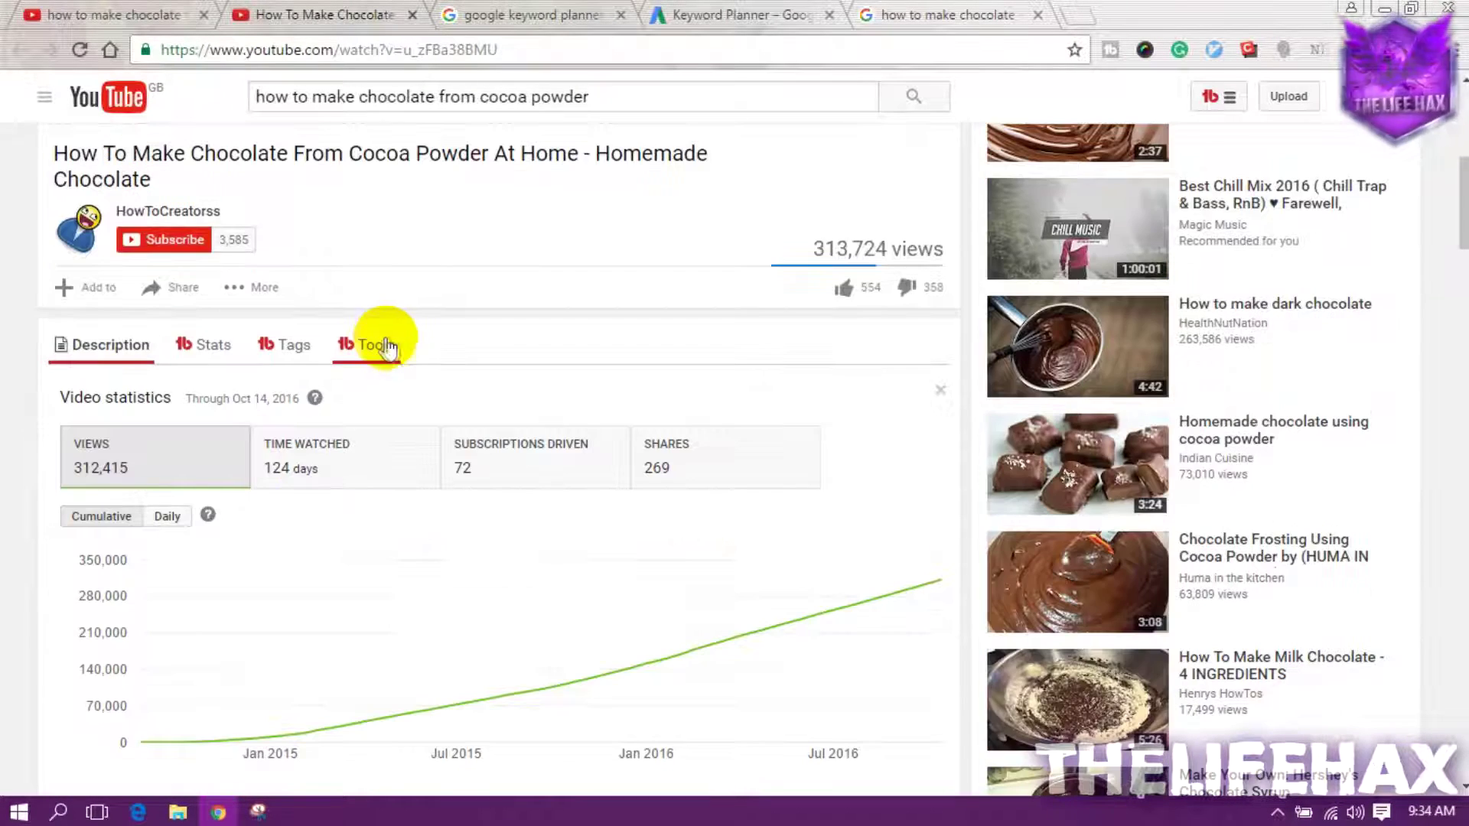
scroll(367, 429, "down", 2)
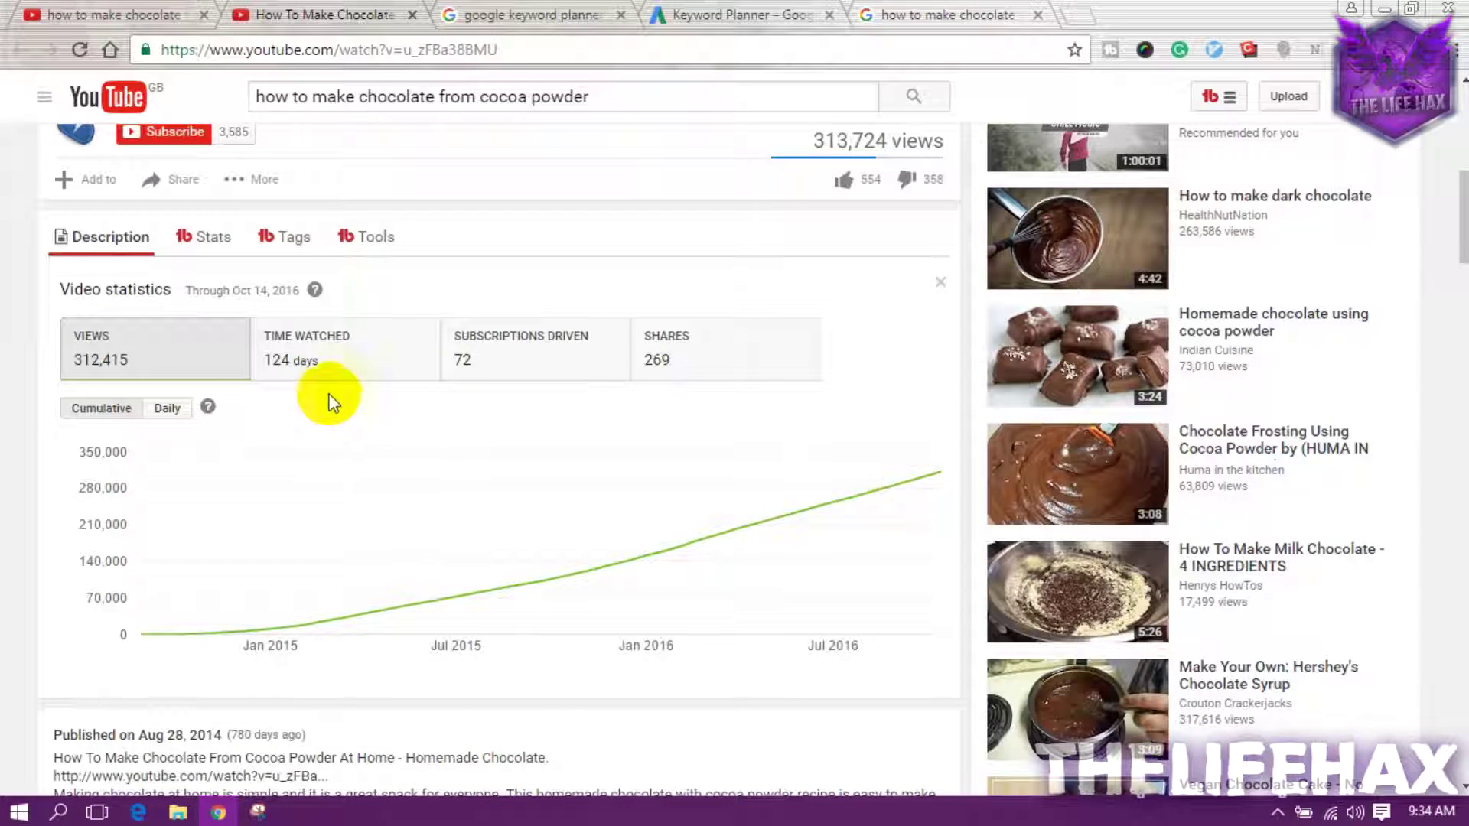
triple_click(837, 644)
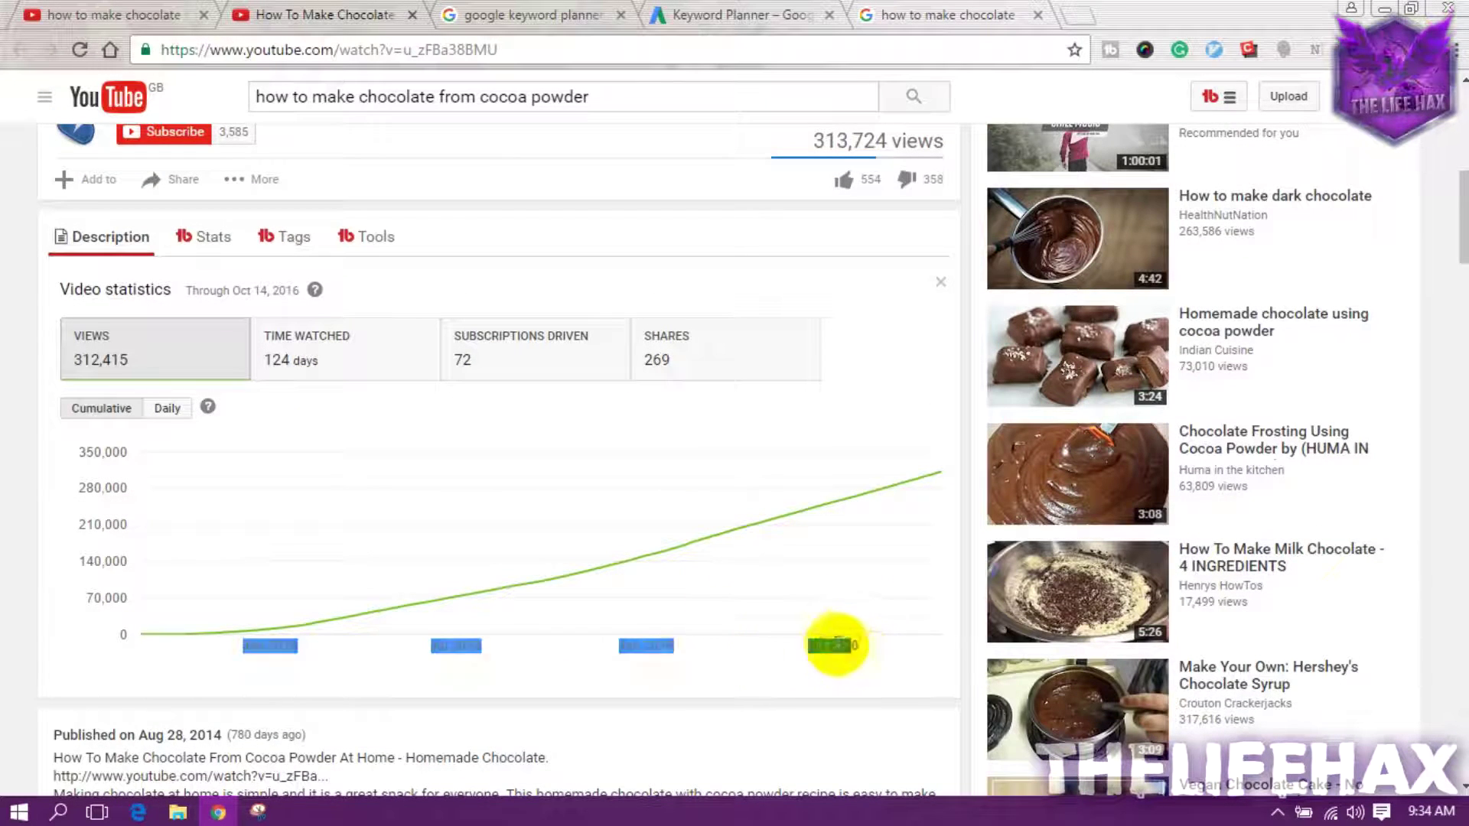
left_click(167, 409)
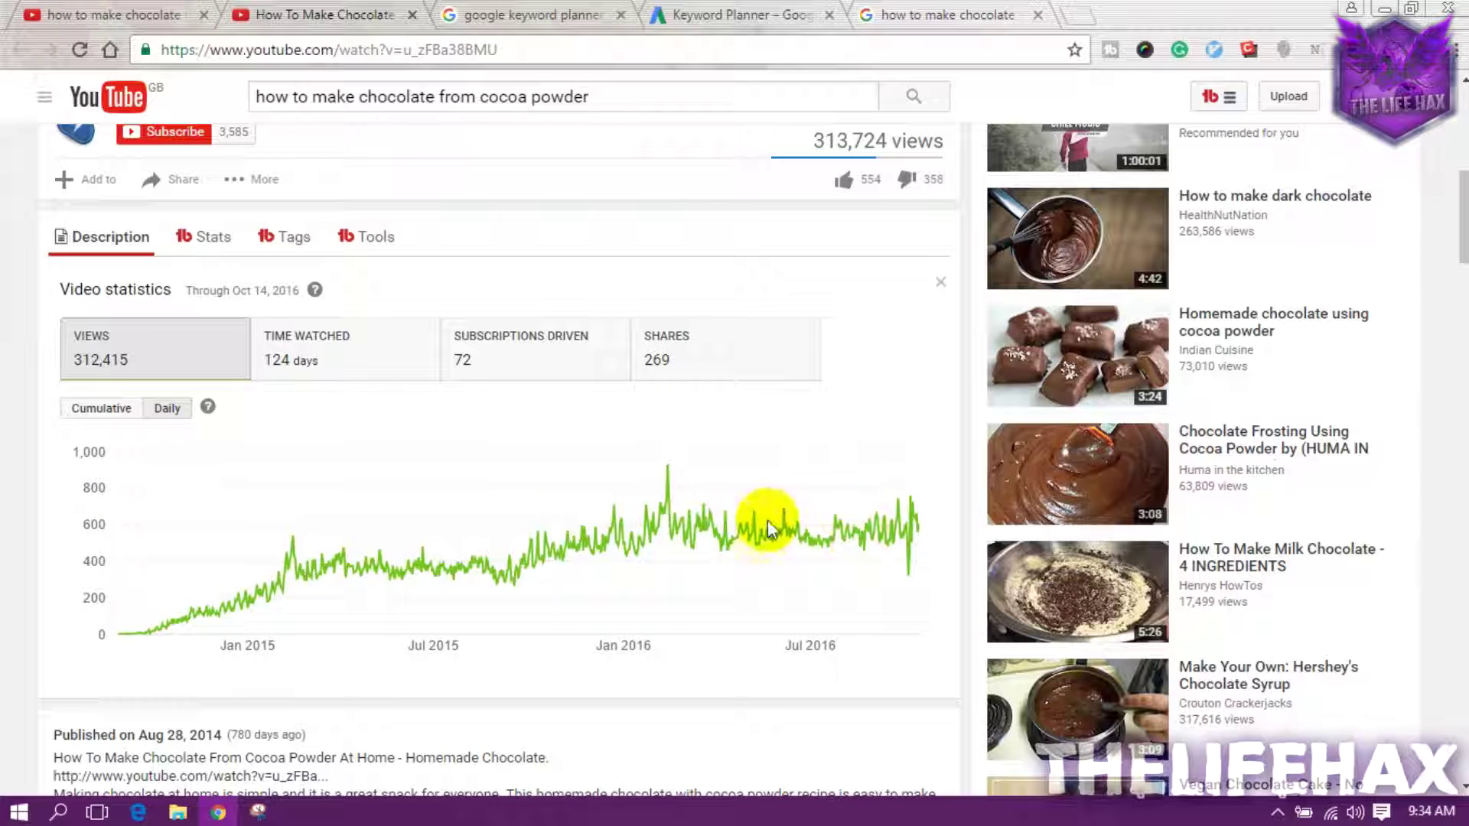
left_click_drag(616, 641, 666, 647)
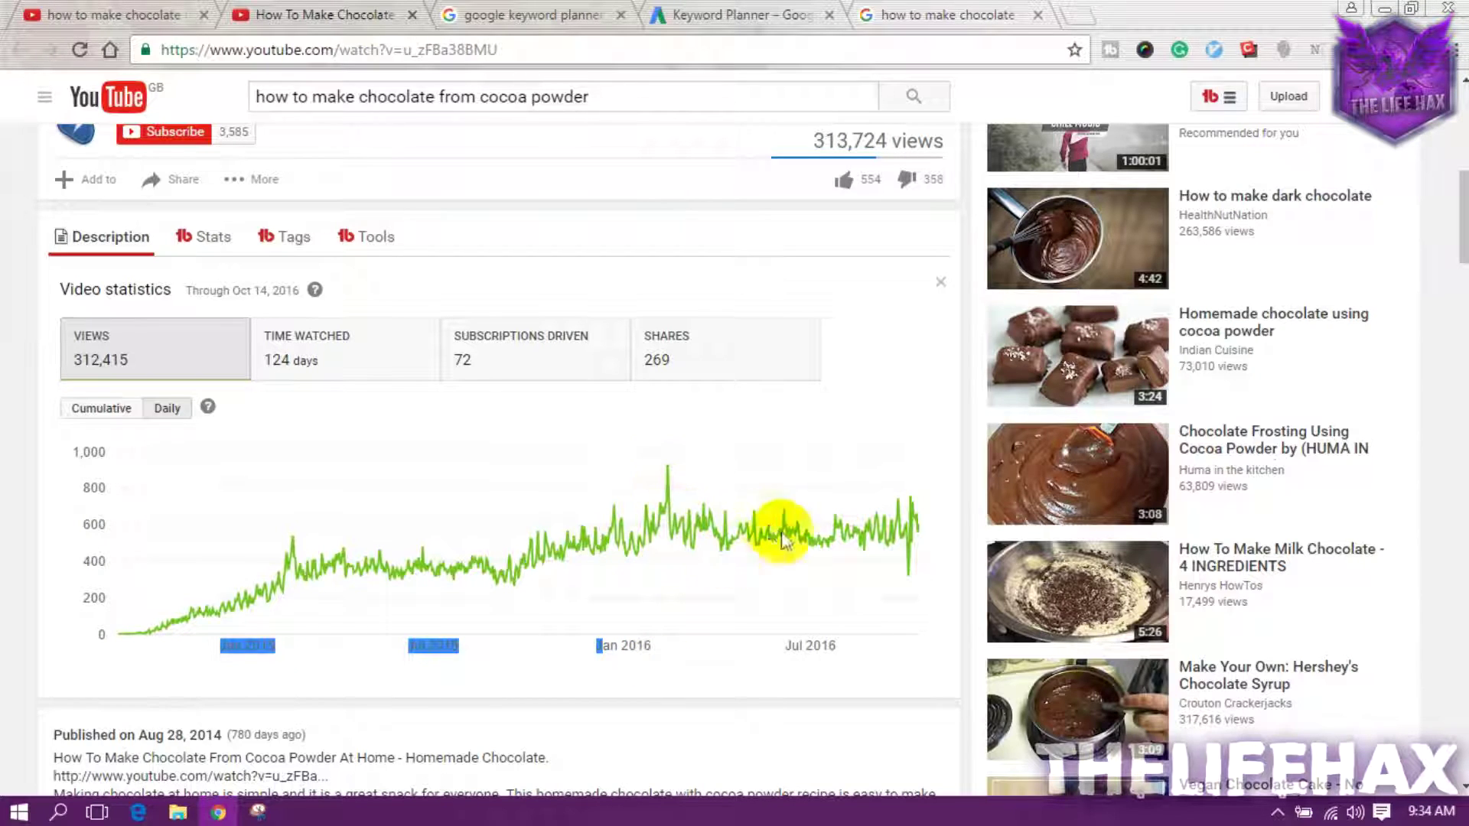
scroll(746, 526, "down", 3)
scroll(573, 410, "up", 3)
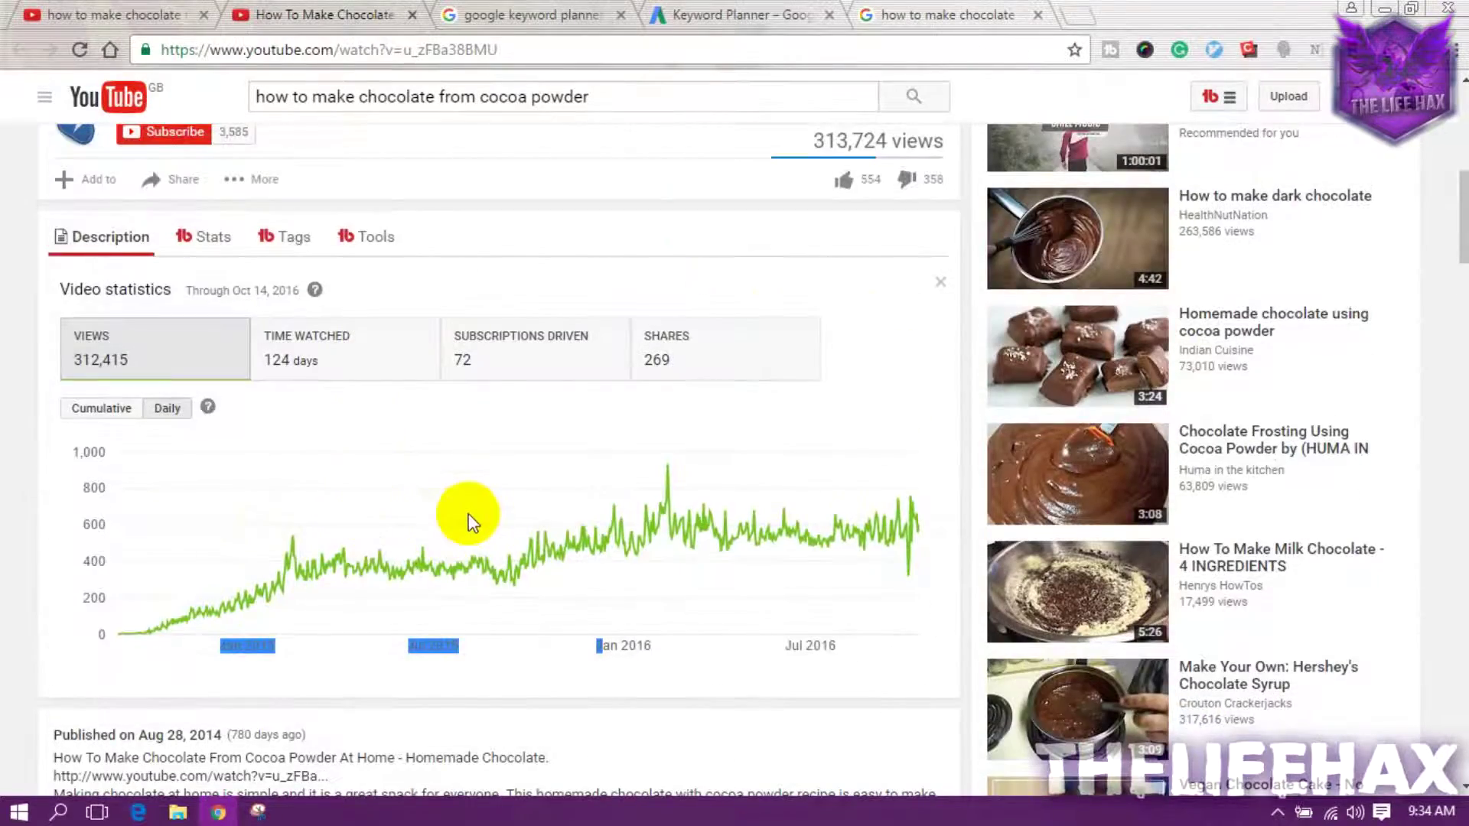
scroll(472, 523, "up", 7)
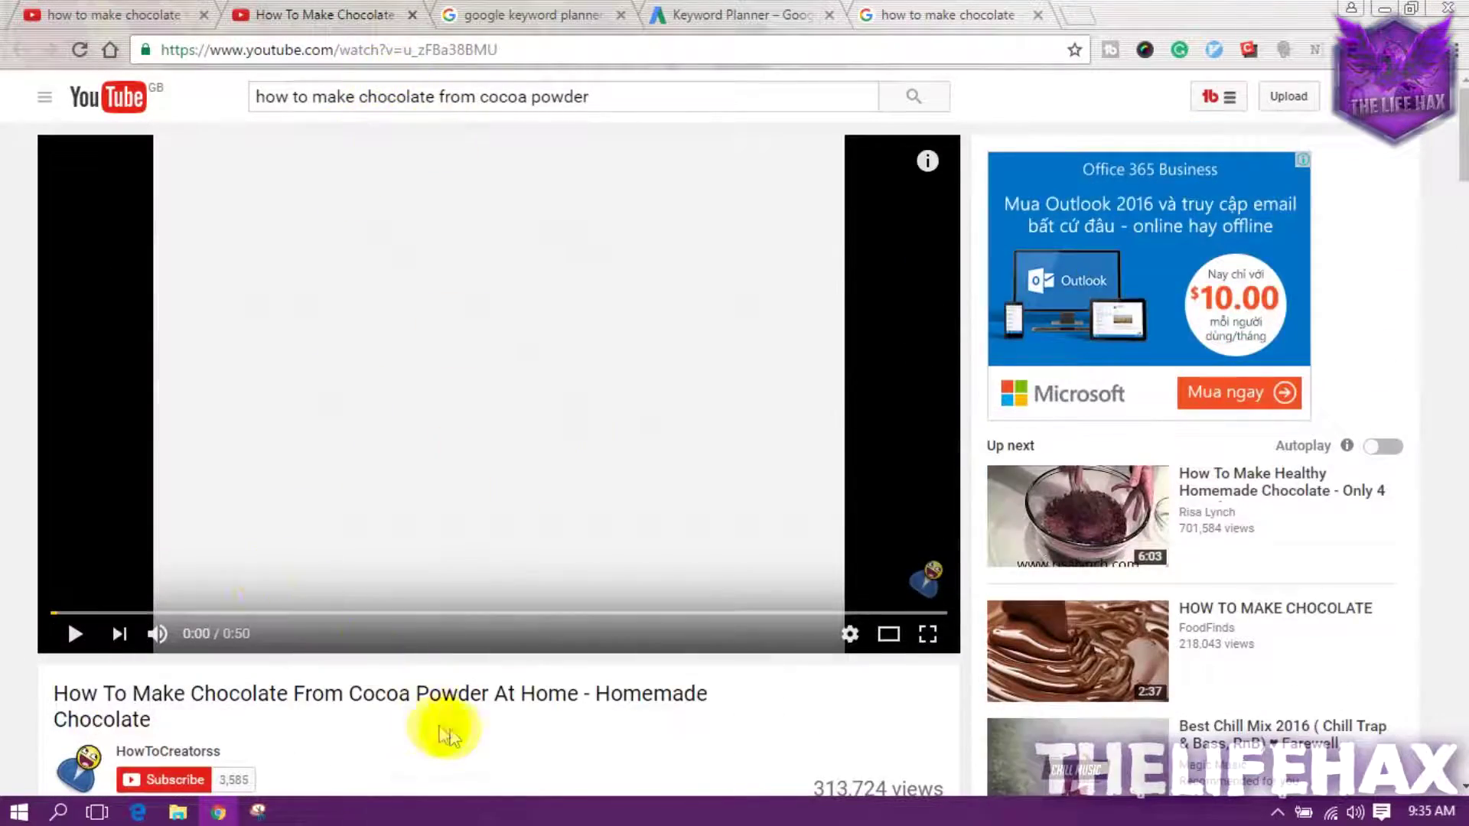
scroll(443, 729, "down", 6)
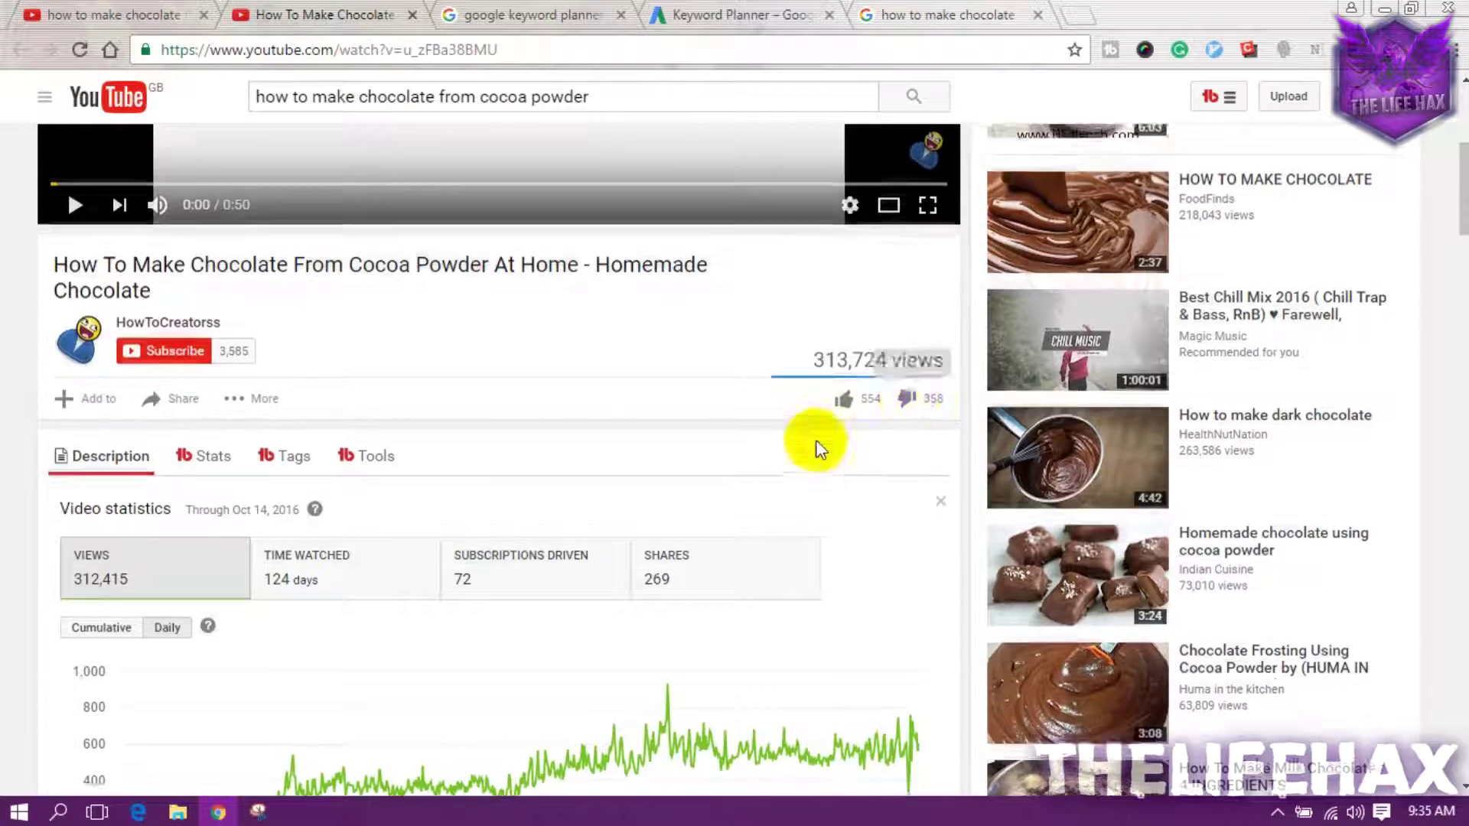
scroll(734, 463, "up", 5)
scroll(639, 637, "down", 3)
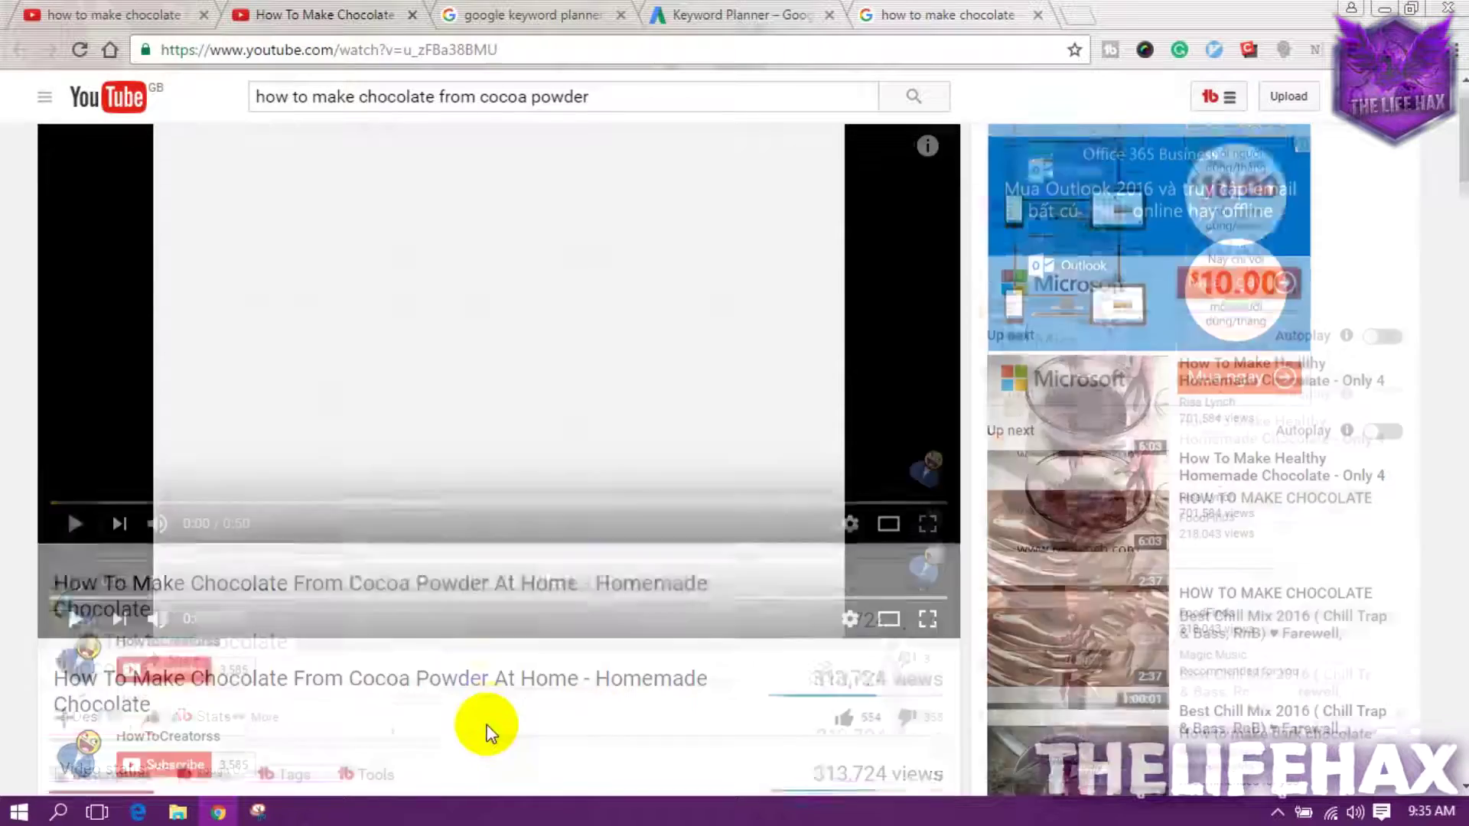
scroll(650, 562, "up", 1)
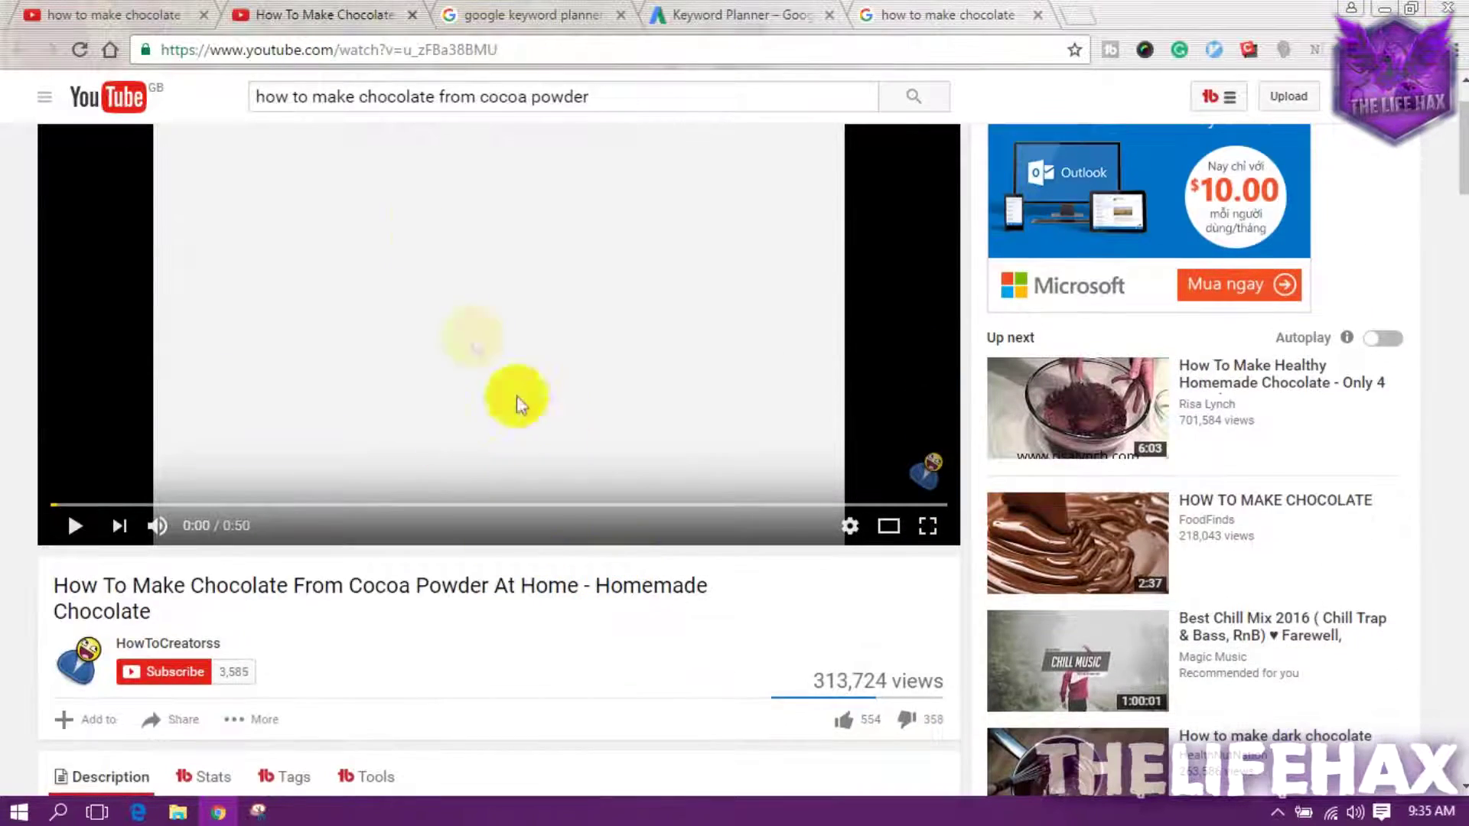
scroll(746, 624, "down", 1)
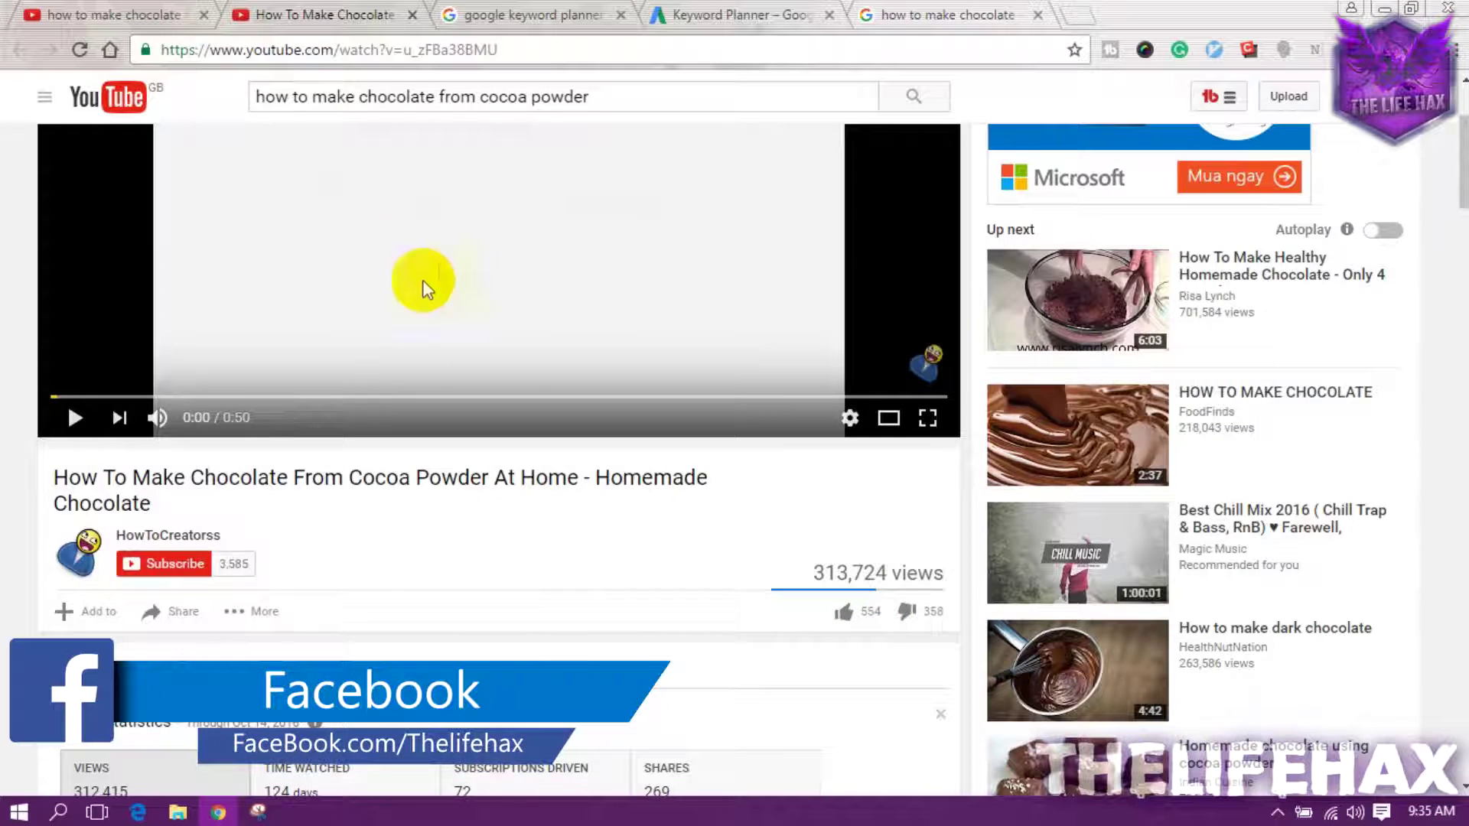
Close the video tab and change the search text to 'how to make chocolate from cocoa powder 2016', unsearched
left_click(418, 23)
left_click(99, 12)
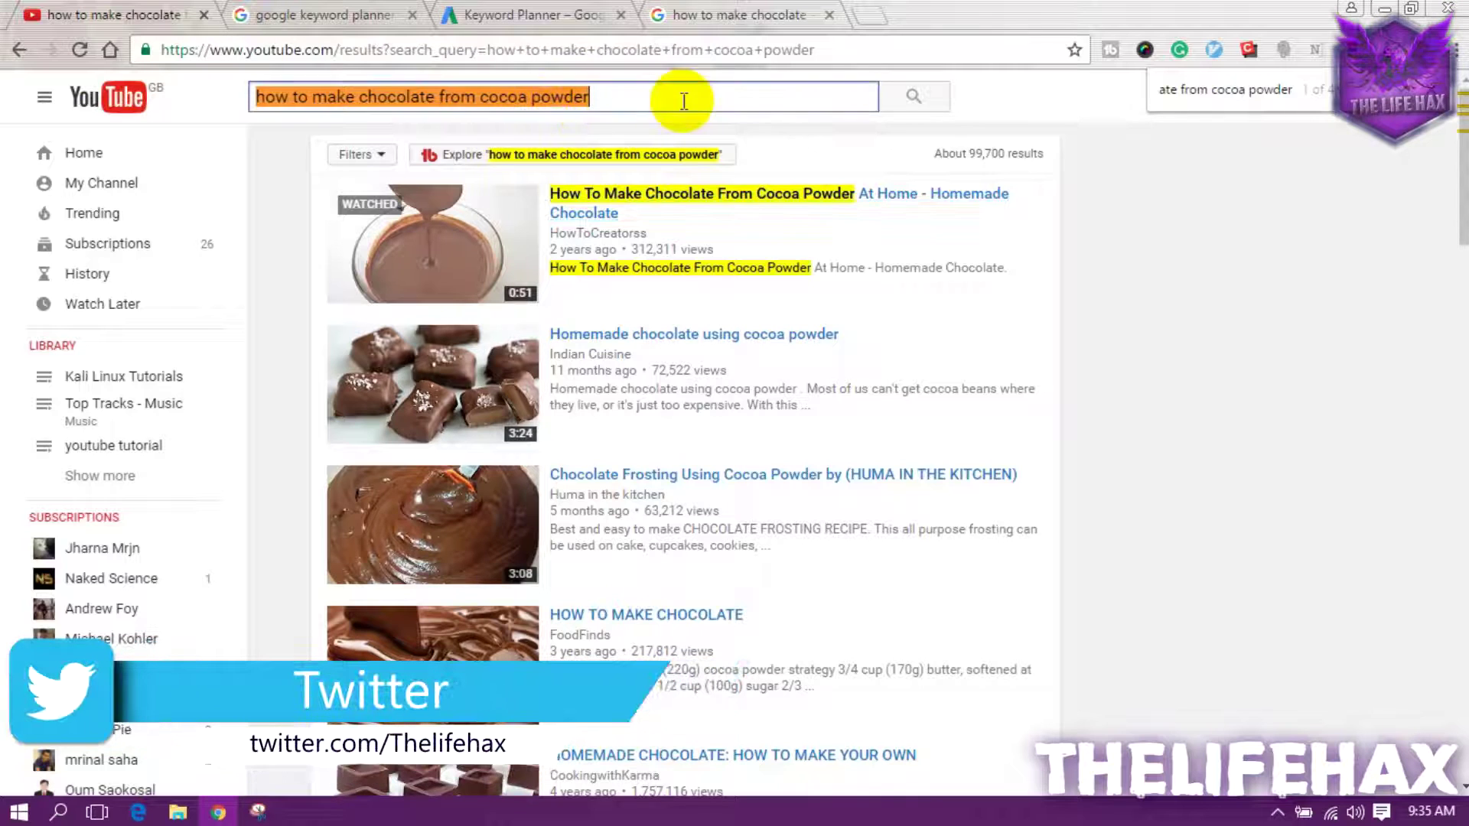
double_click(563, 90)
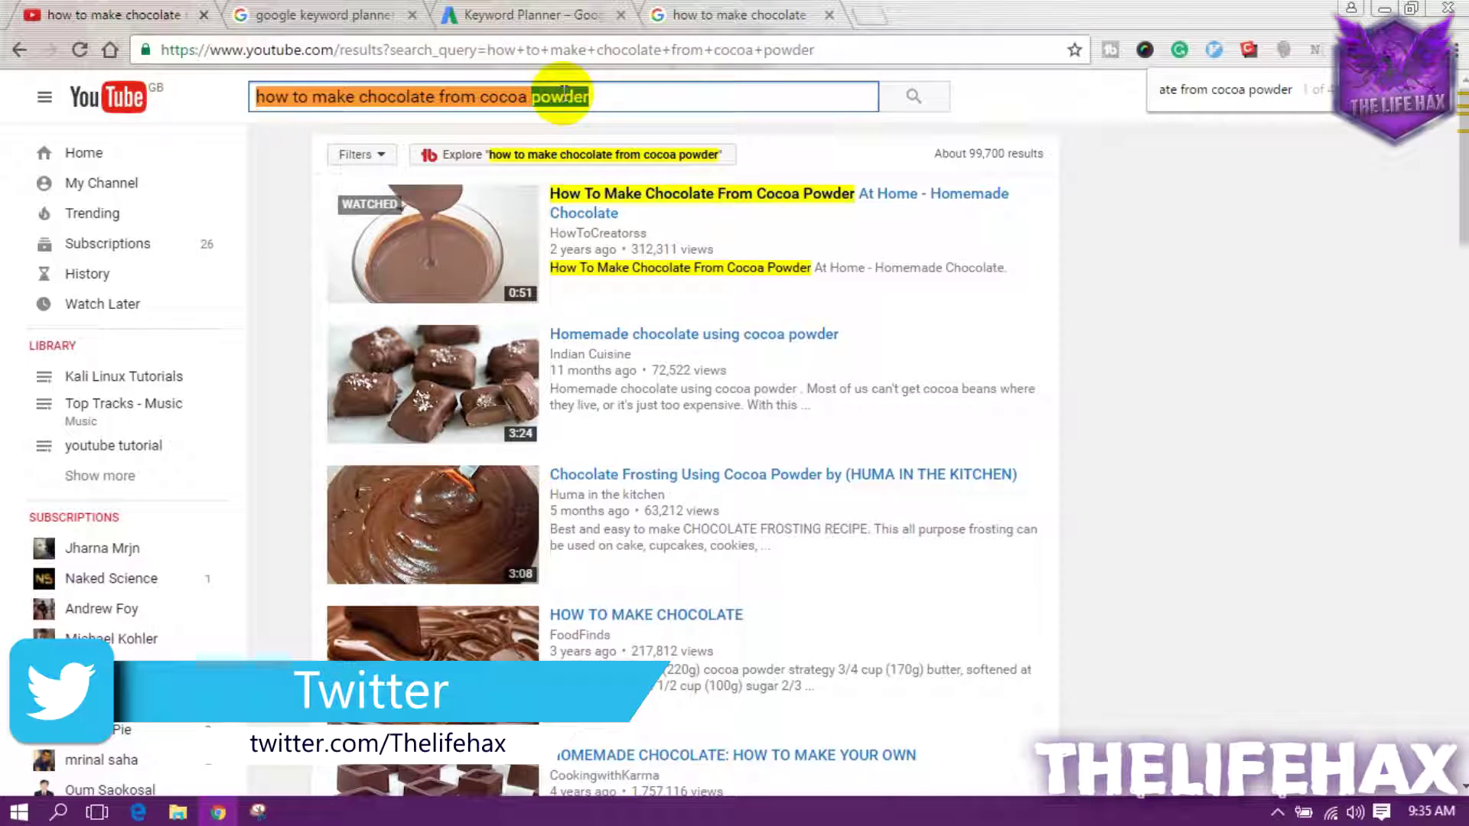
triple_click(587, 100)
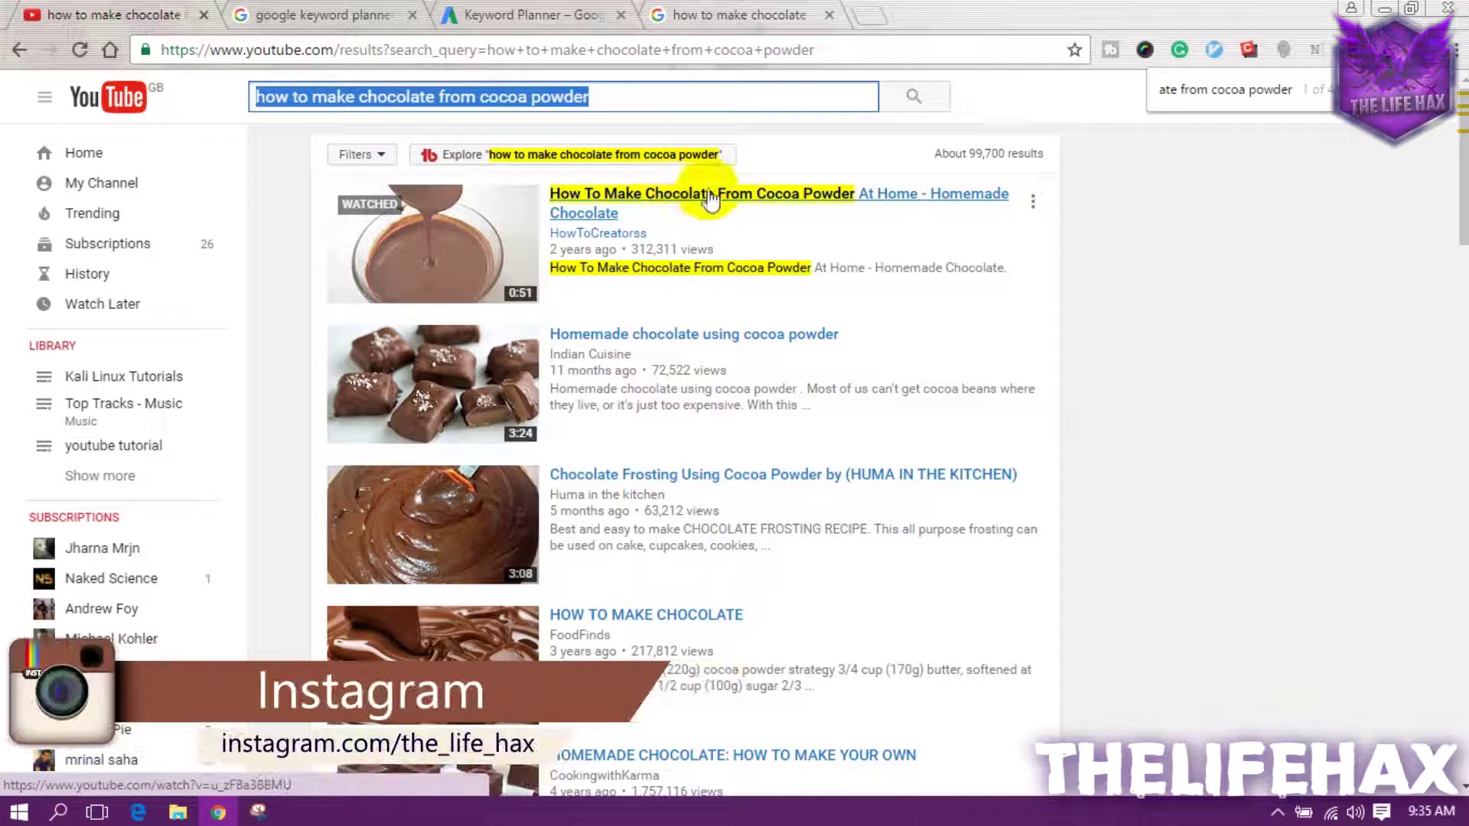
left_click(643, 122)
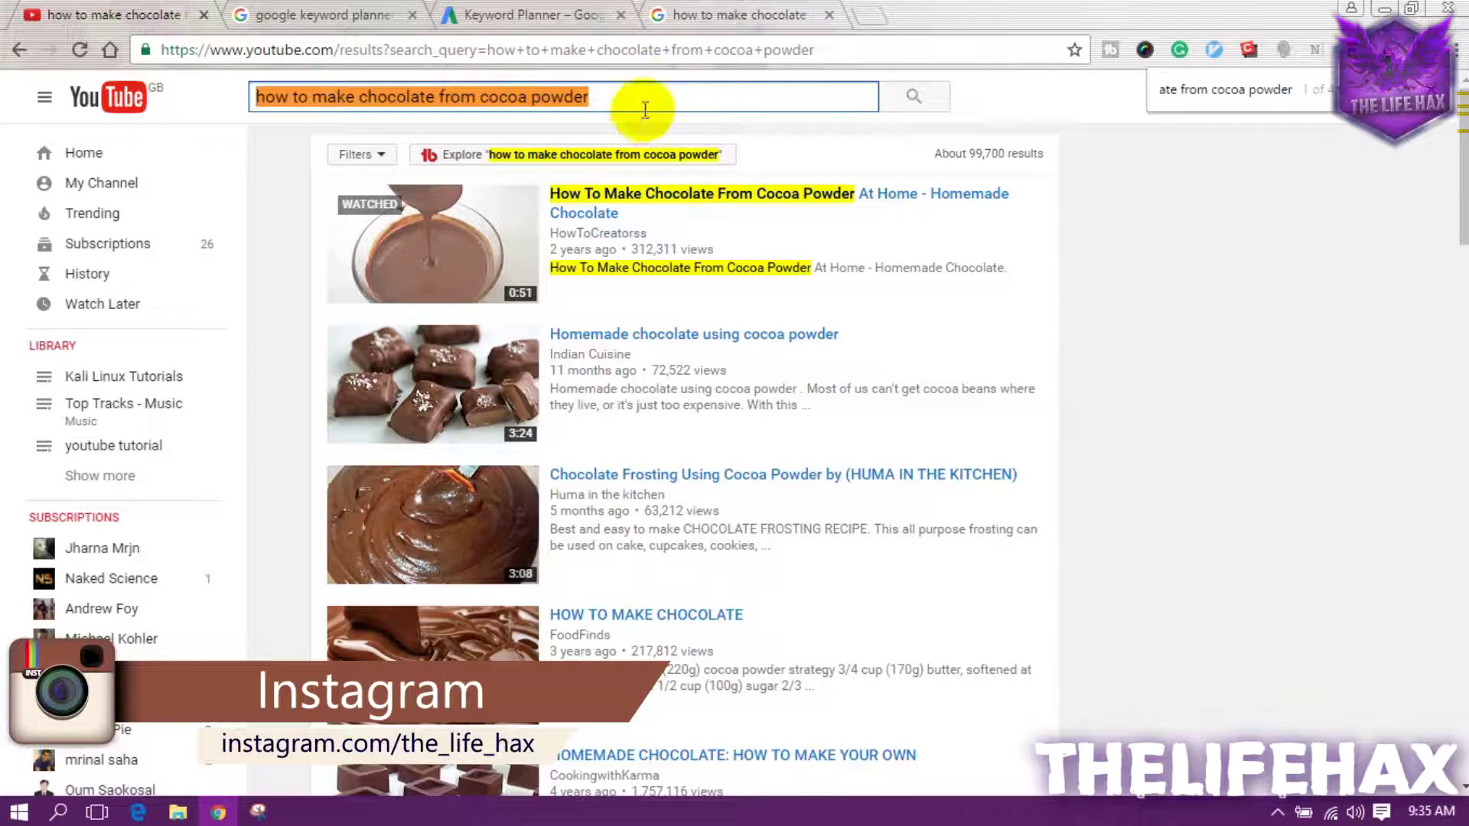
type("2016")
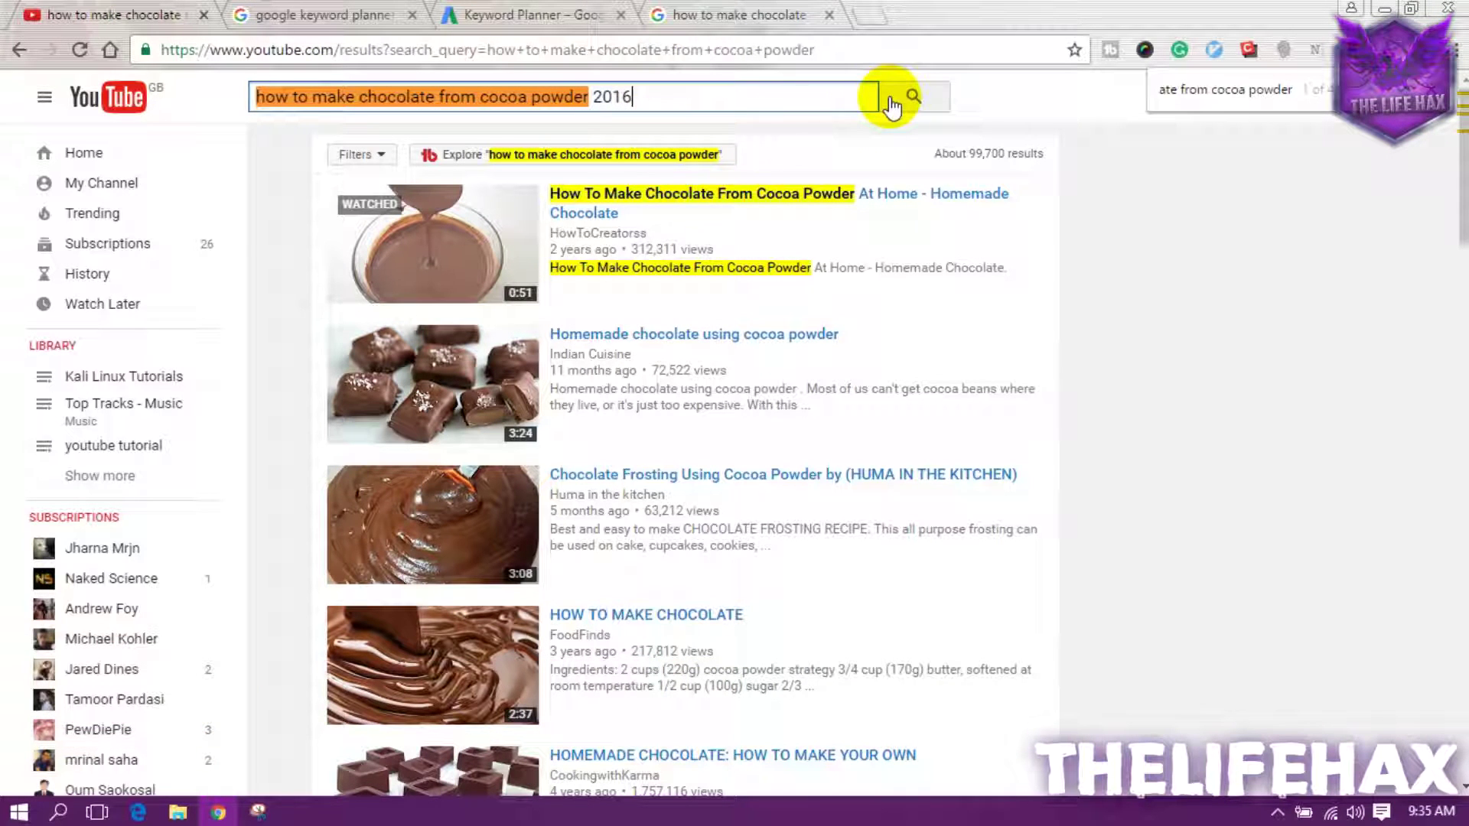
left_click_drag(791, 106, 156, 54)
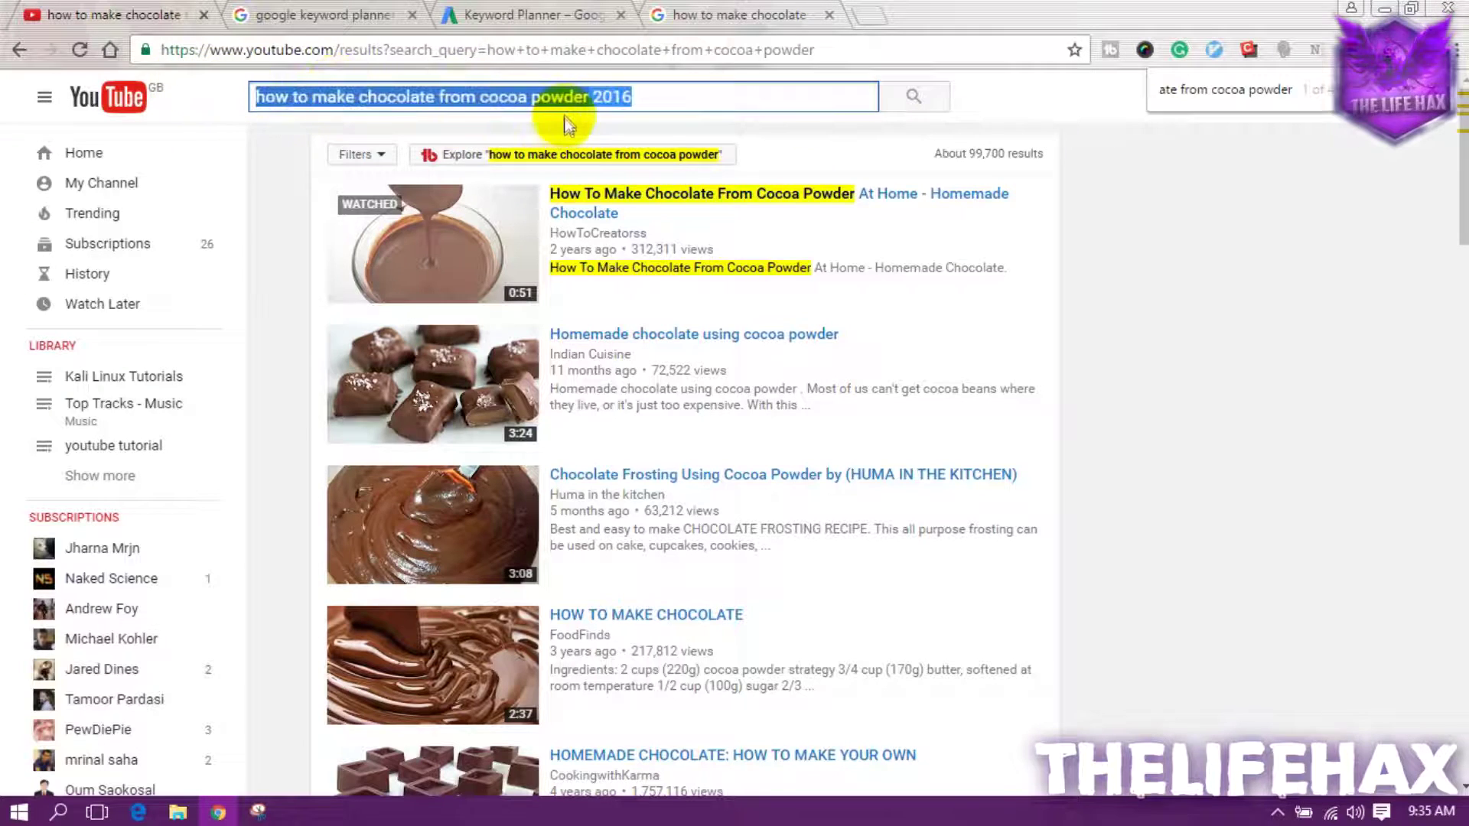